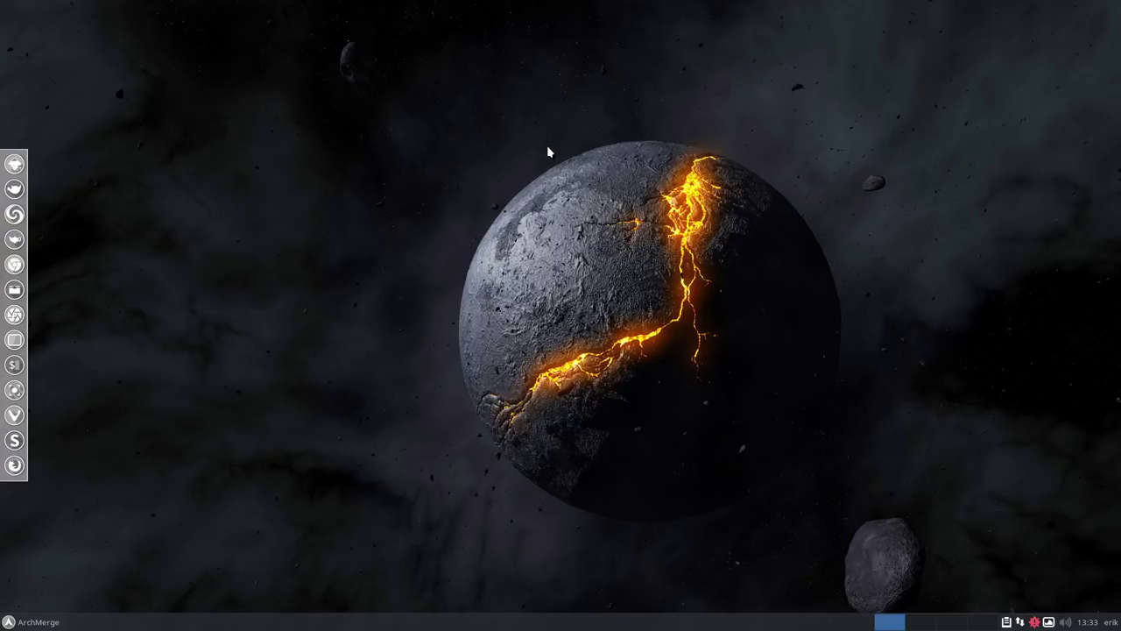
- Open a terminal window, move it to the screen centre, and close it again
key("ctrl+alt+t")
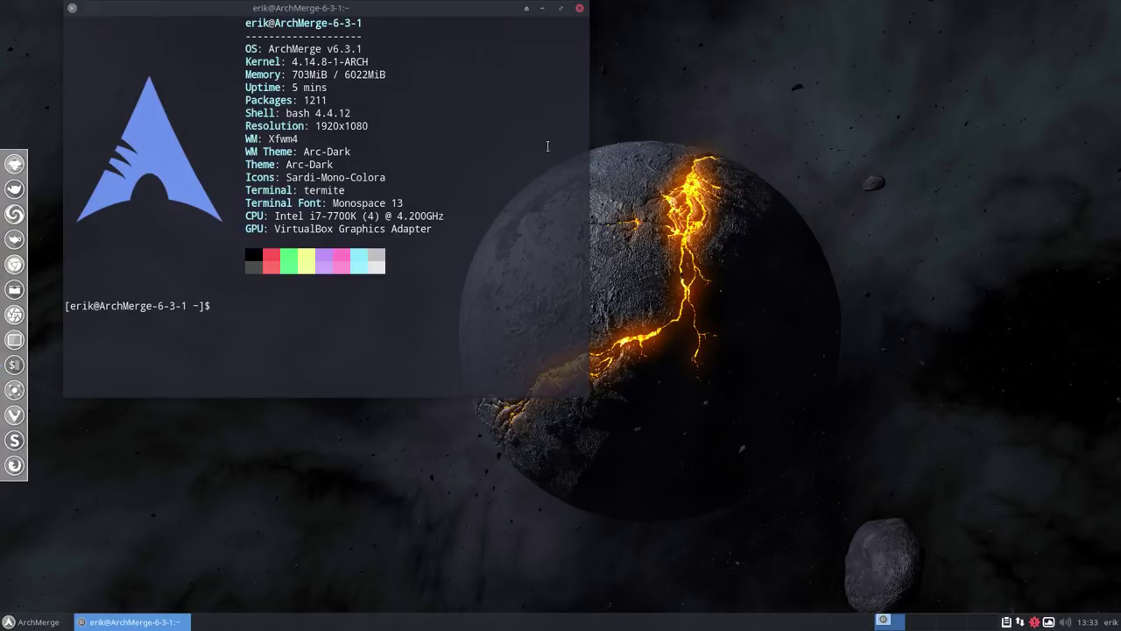
left_click_drag(371, 11, 550, 60)
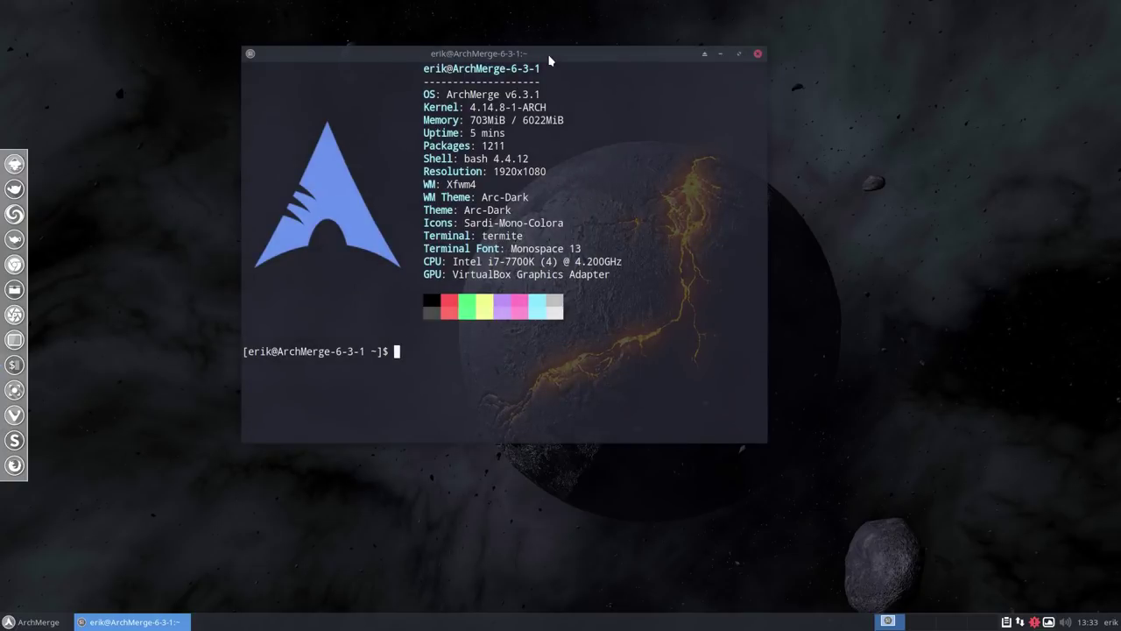
left_click(759, 55)
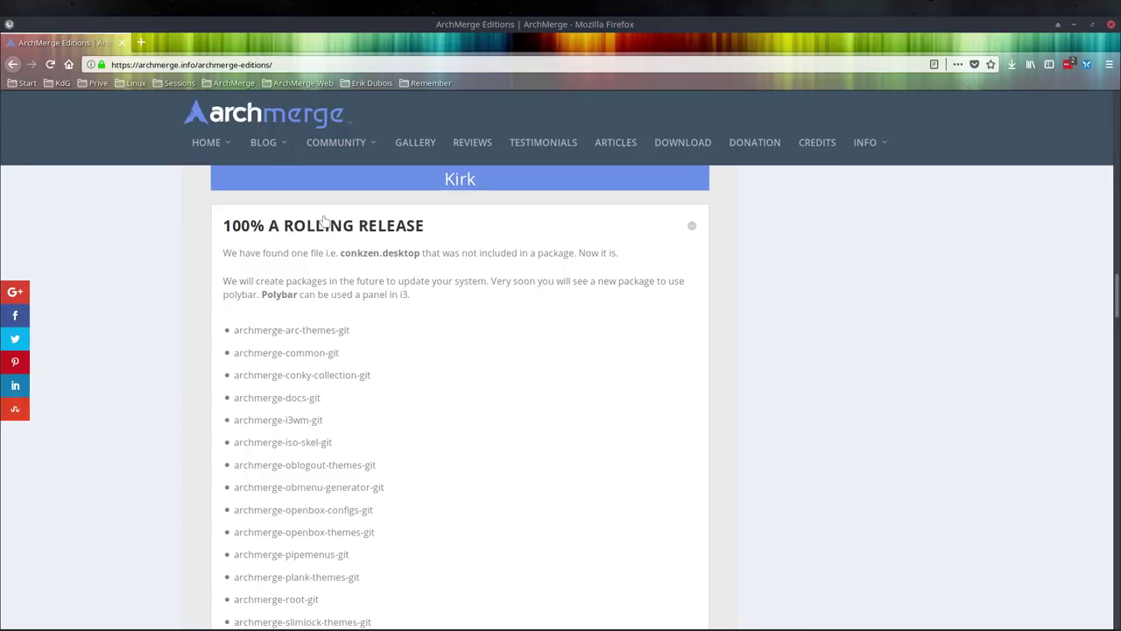
- Bring Firefox back and scroll to the top of the ArchMerge Editions page
mouse_move(267, 147)
left_click_drag(671, 26, 0, 79)
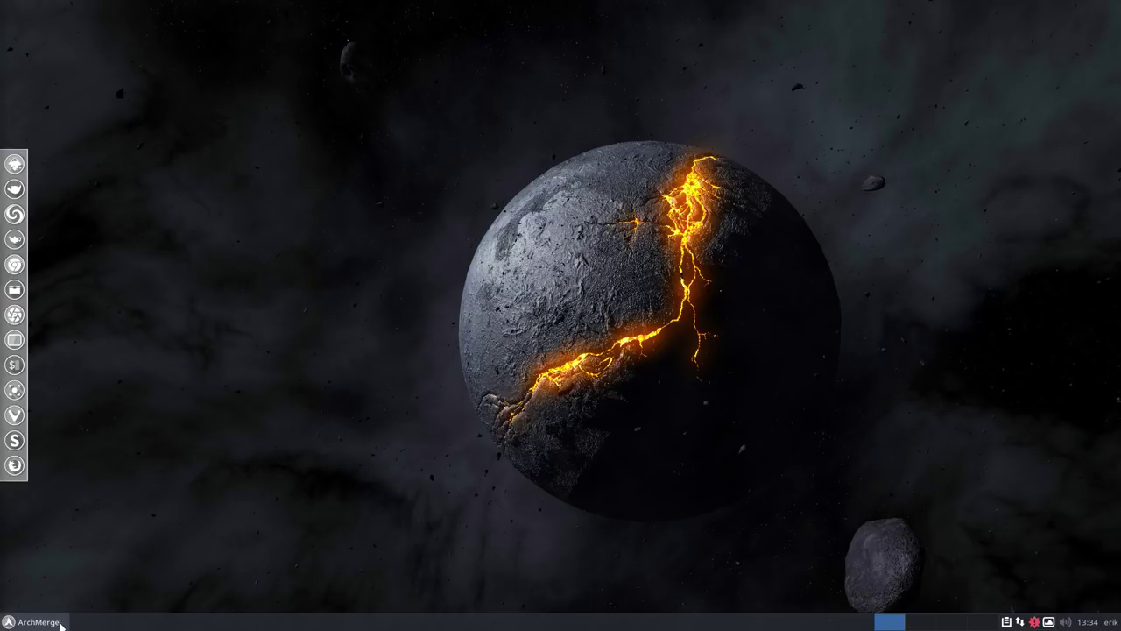
left_click(34, 622)
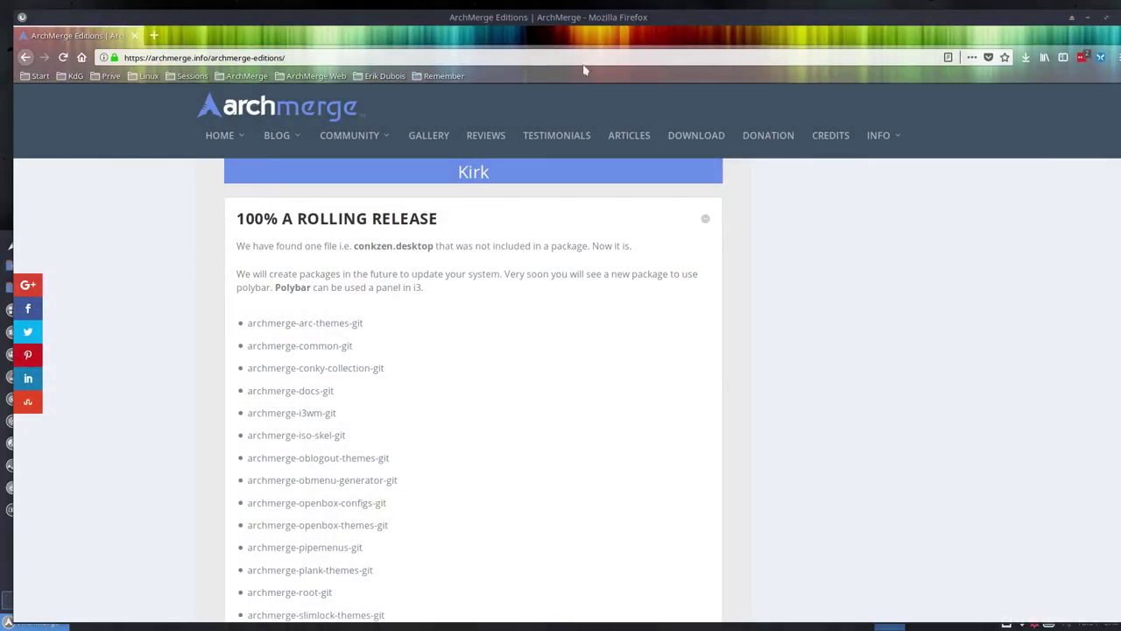
scroll(438, 390, "up", 3)
scroll(534, 421, "up", 15)
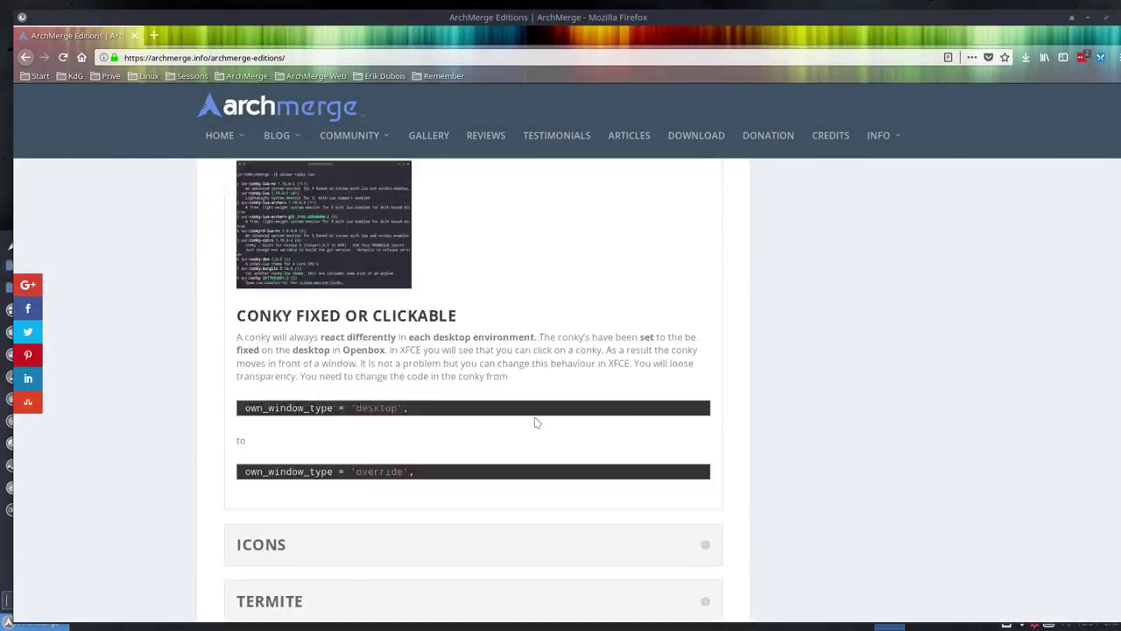
- Maximize Firefox, highlight the Most Asked Questions heading, and scroll to the 6.3.1 Kirk list
double_click(584, 15)
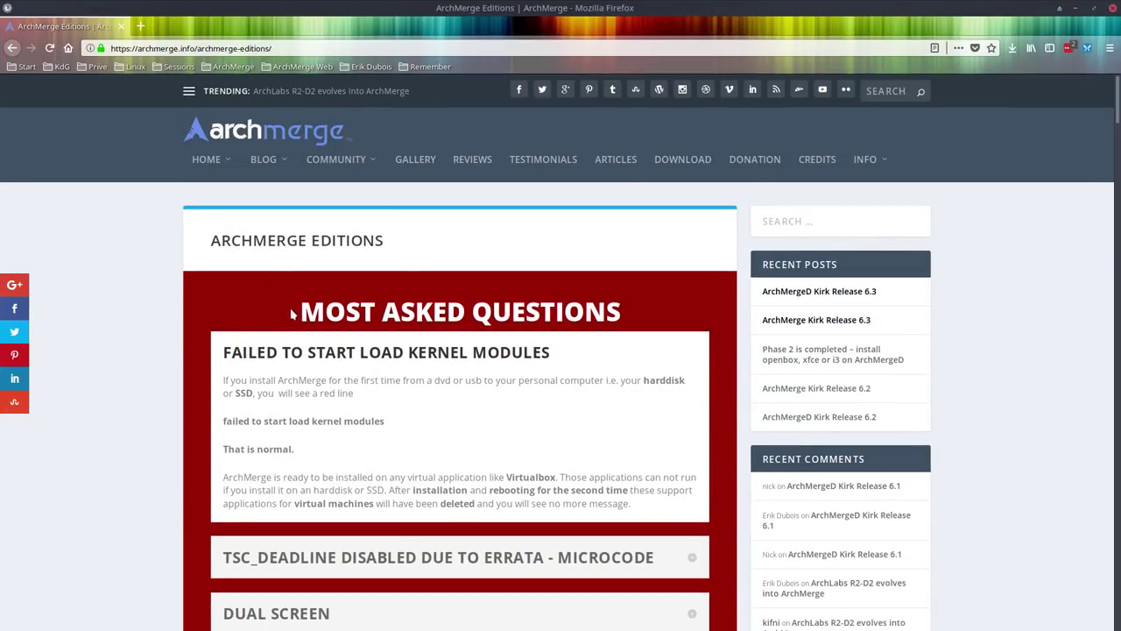
left_click_drag(296, 313, 701, 329)
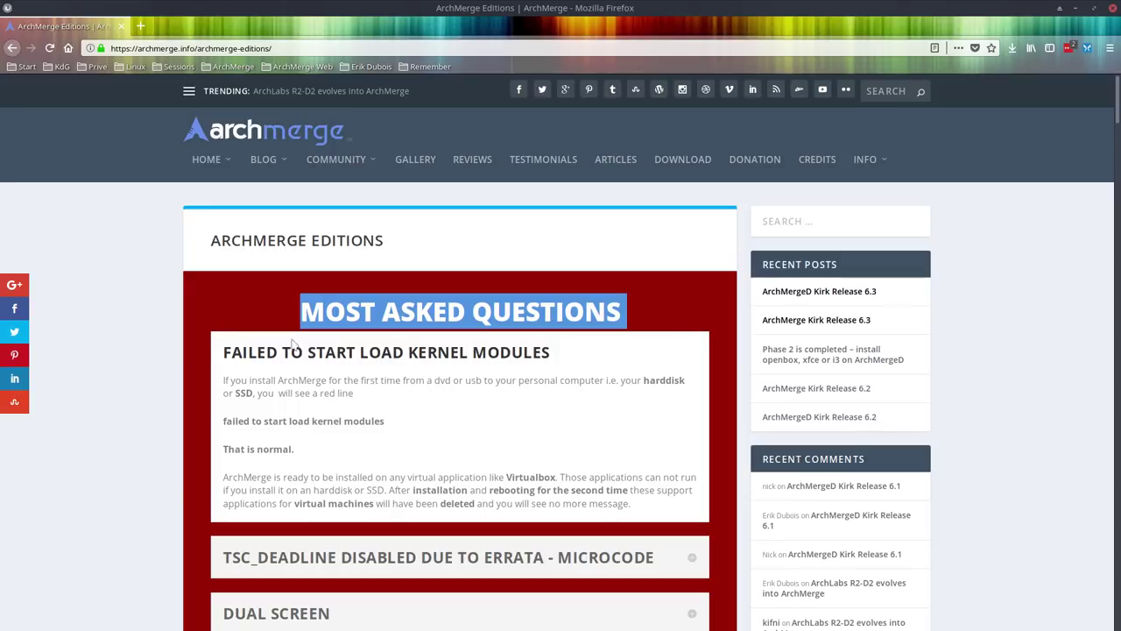
scroll(167, 345, "down", 3)
scroll(169, 347, "up", 1)
scroll(169, 347, "down", 2)
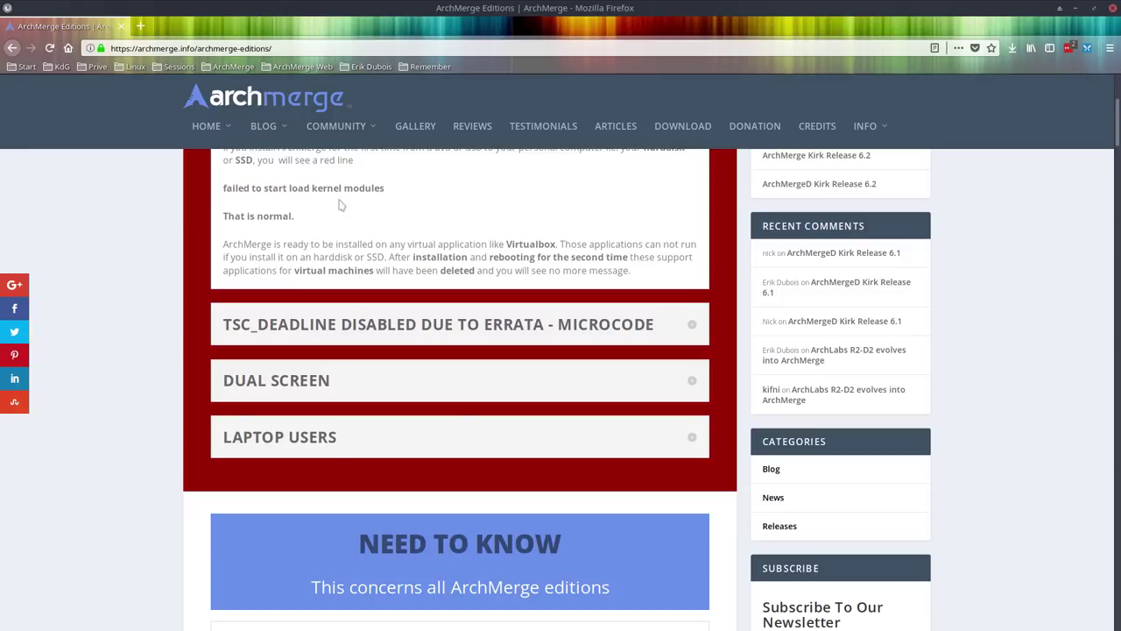
scroll(442, 274, "down", 7)
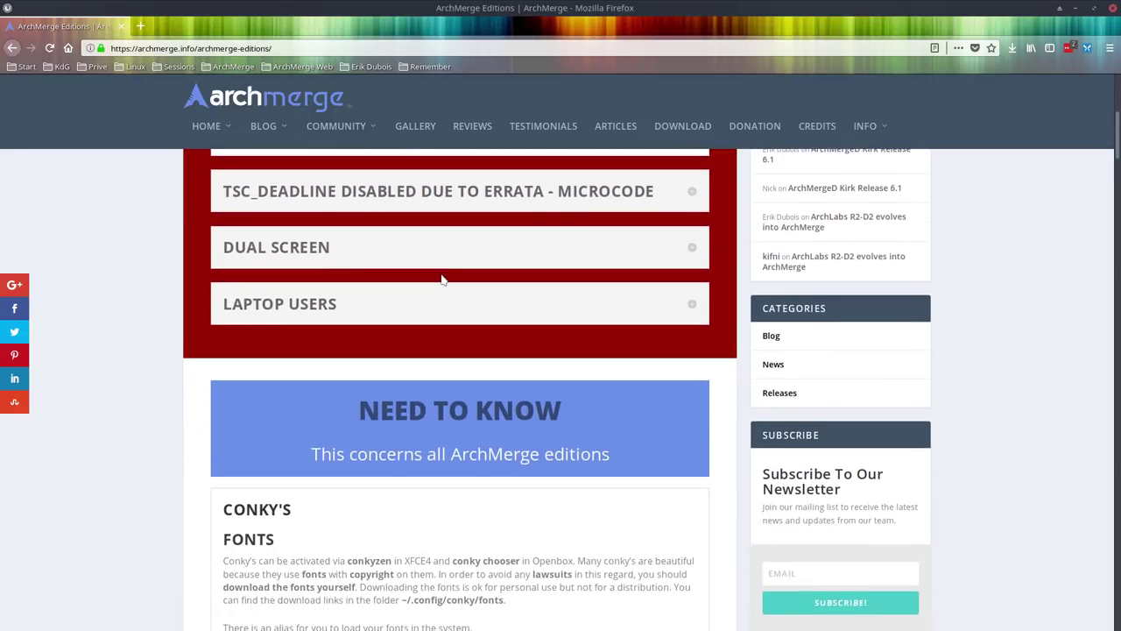
scroll(441, 279, "down", 2)
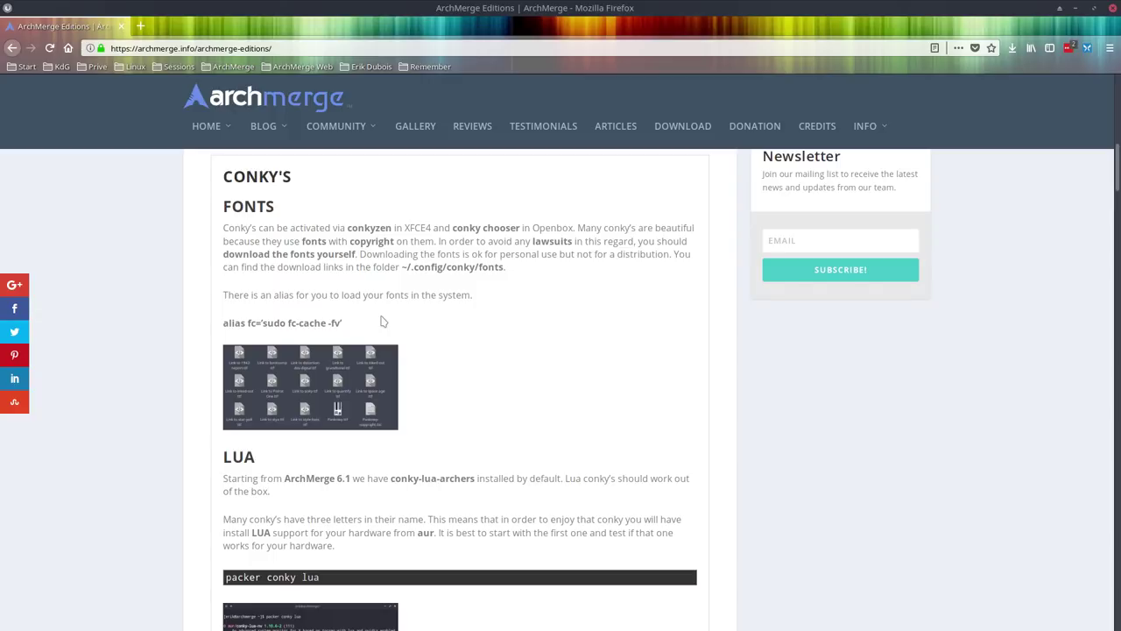
scroll(368, 322, "down", 2)
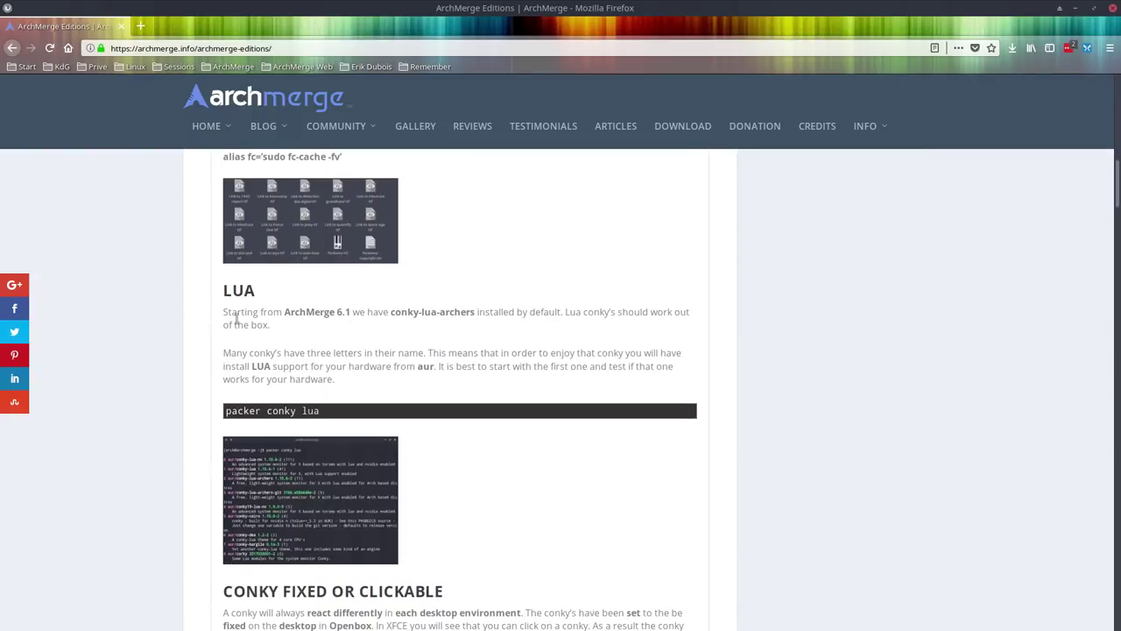
scroll(289, 368, "down", 3)
scroll(279, 420, "down", 10)
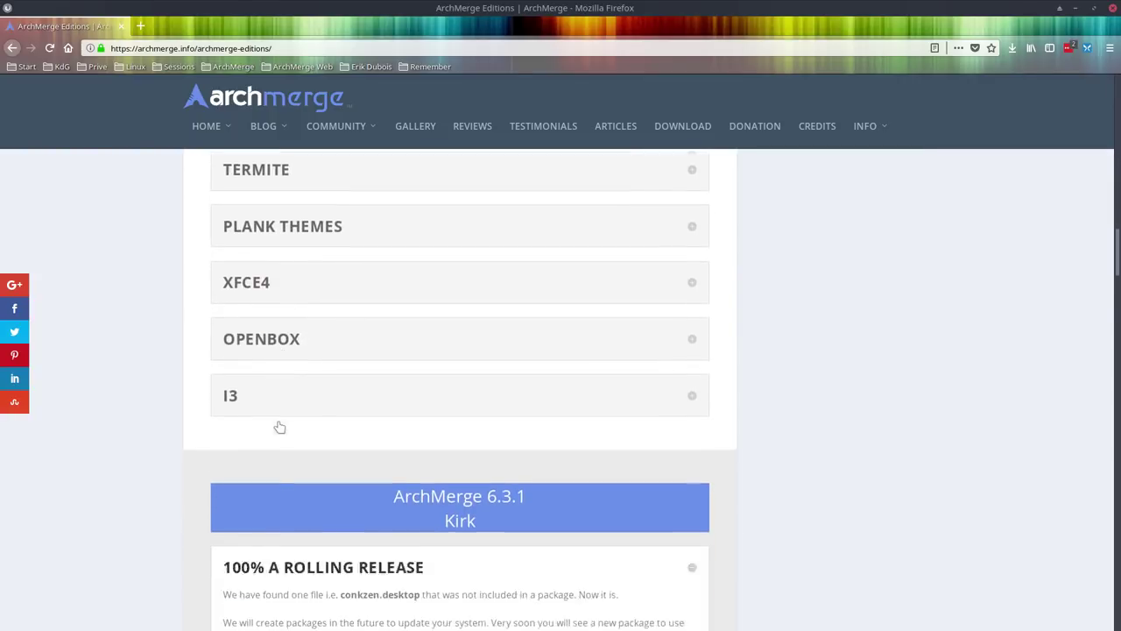
scroll(278, 423, "up", 2)
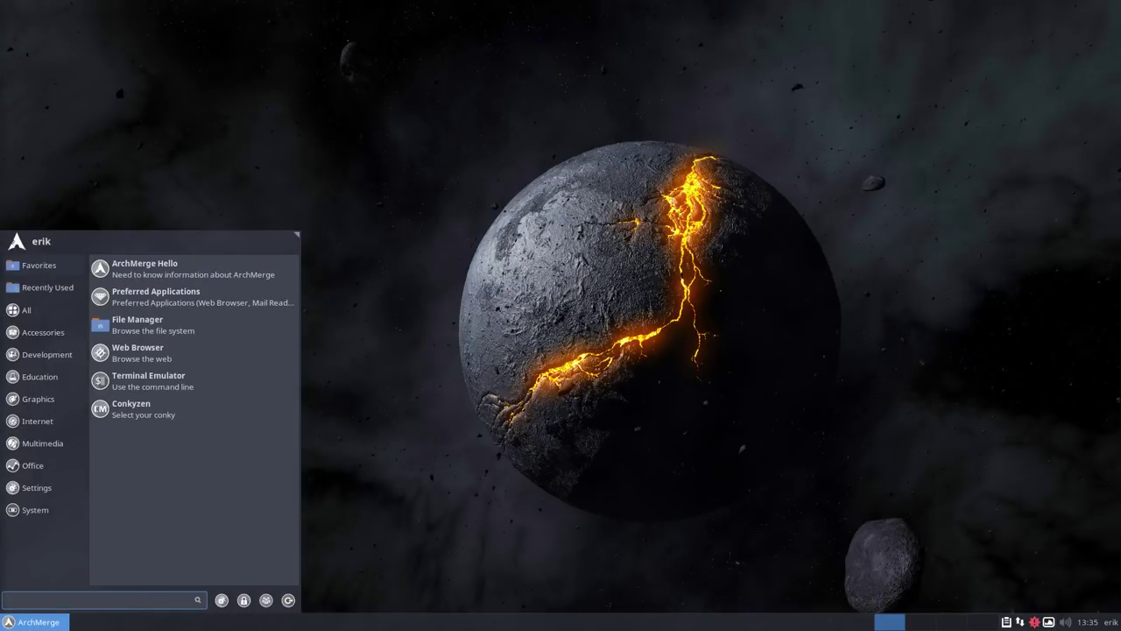
- Close the menu, open a terminal and run sudo pacman -Syyu with the account password
left_click(448, 247)
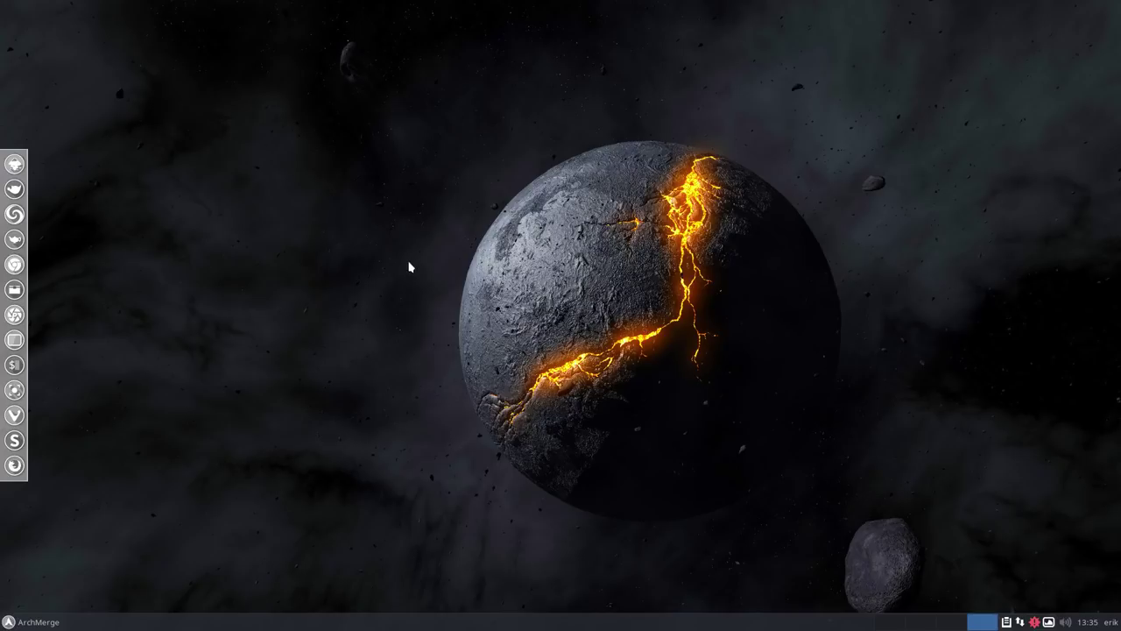
key("ctrl+alt+t")
type("suod")
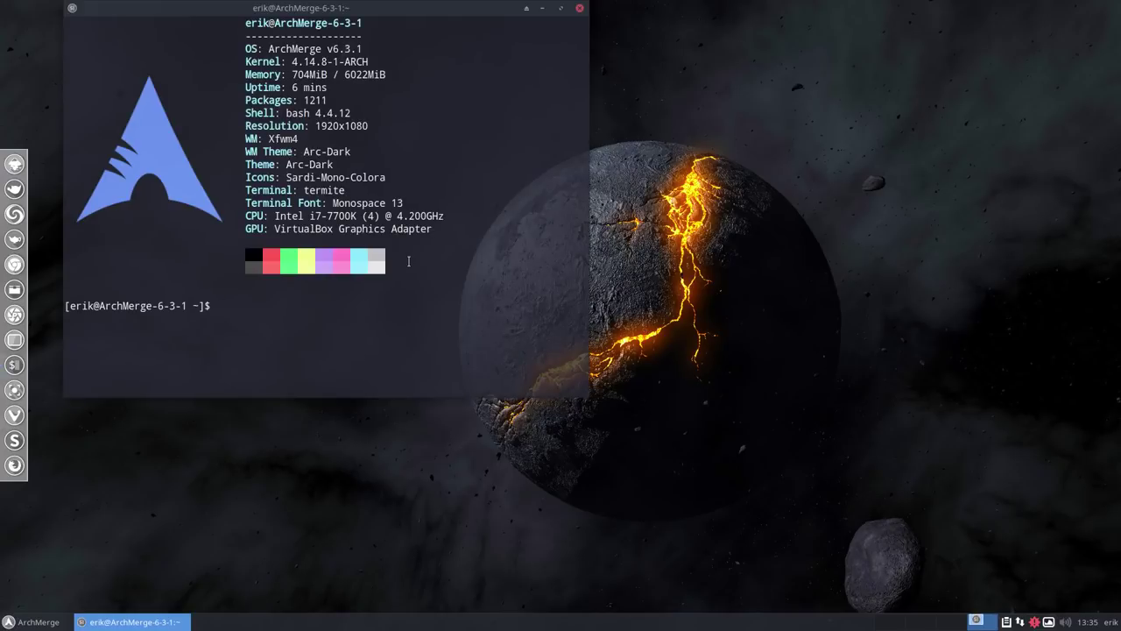
key("BackSpace")
key("BackSpace")
type("do pacman -Syyu")
key("Return")
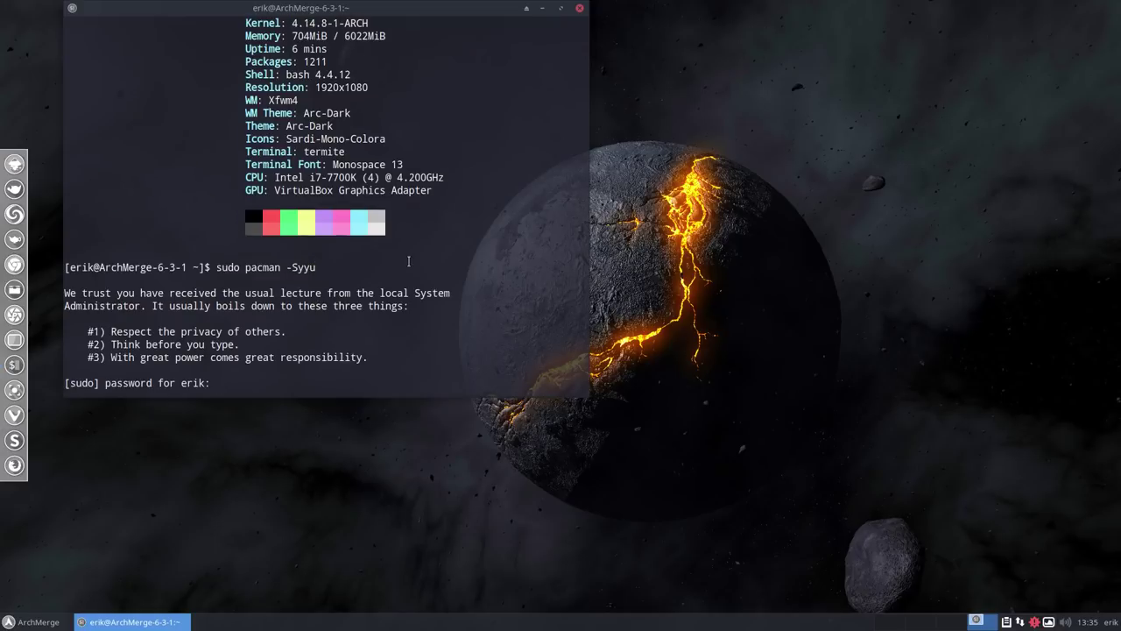
key("Return")
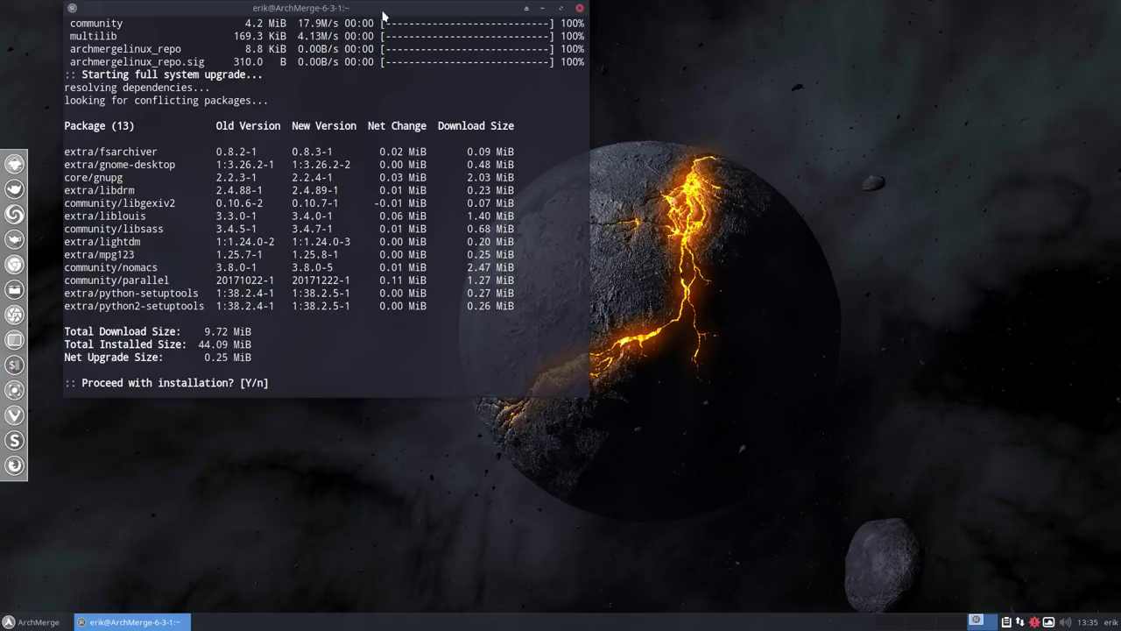
- Highlight archmergelinux_repo in the output of 13 upgrades, then close the terminal without upgrading
left_click_drag(383, 16, 583, 88)
scroll(423, 174, "up", 1)
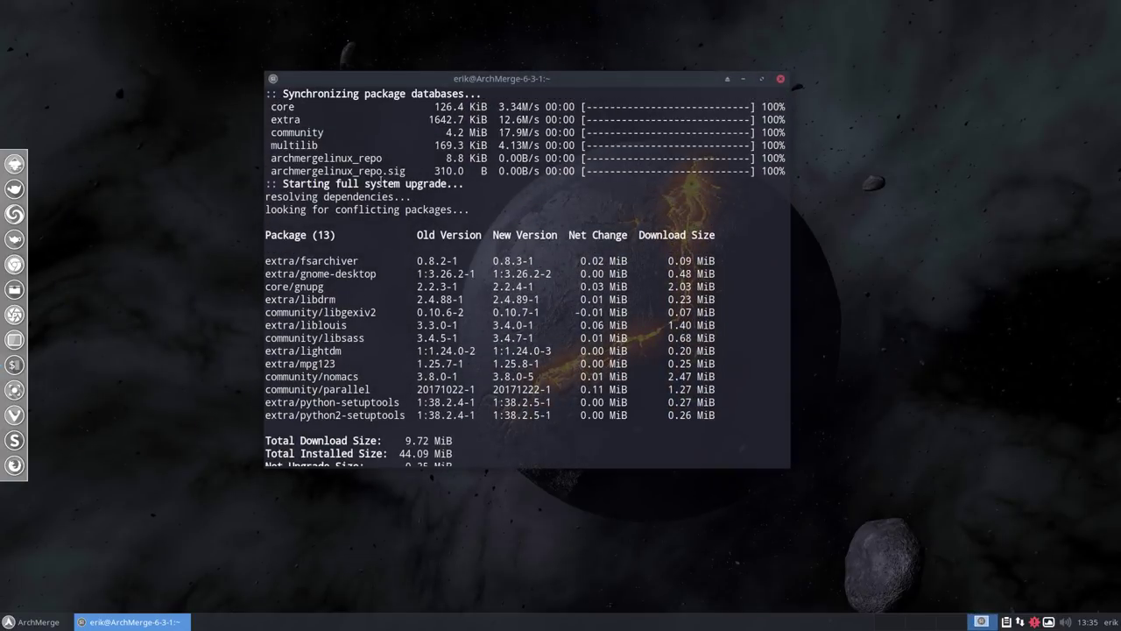
left_click_drag(272, 157, 387, 159)
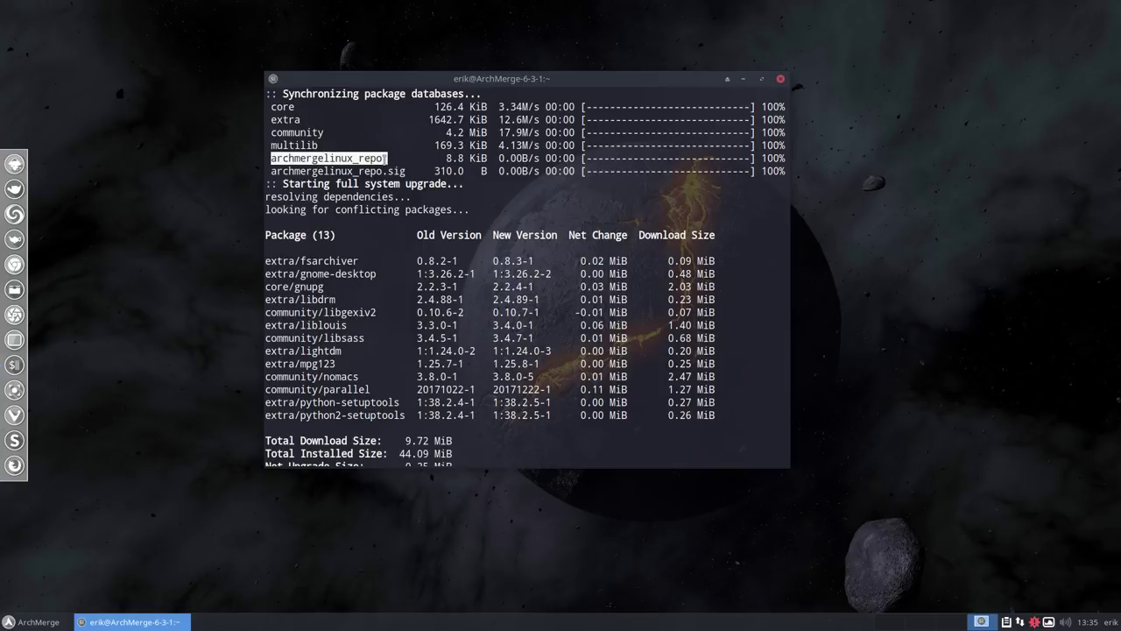
left_click(781, 79)
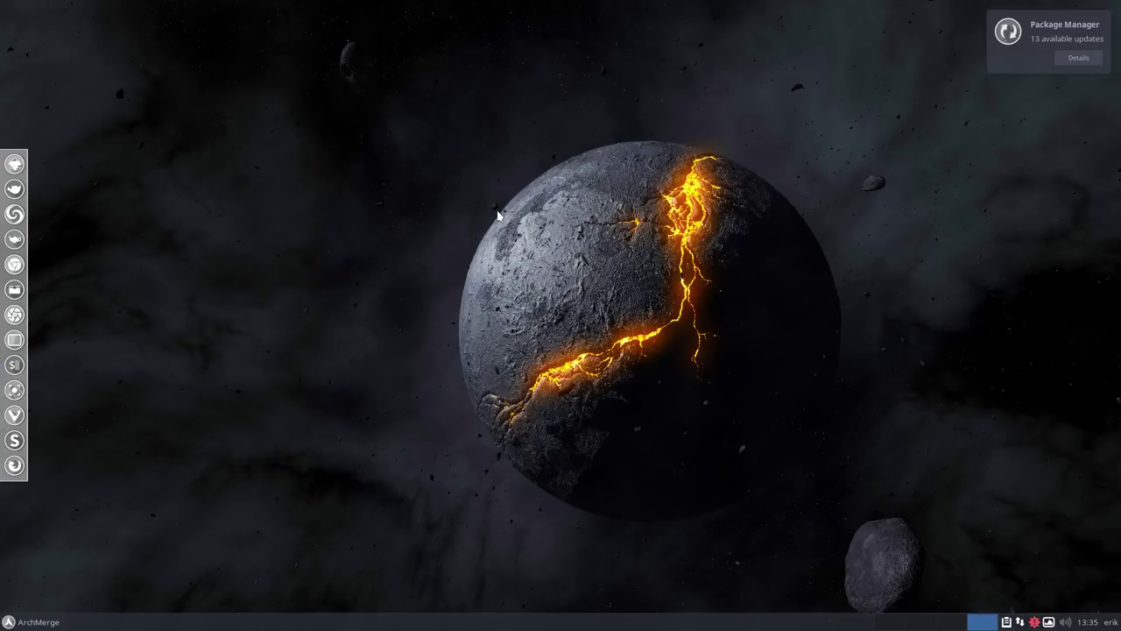
key("ctrl+alt+t")
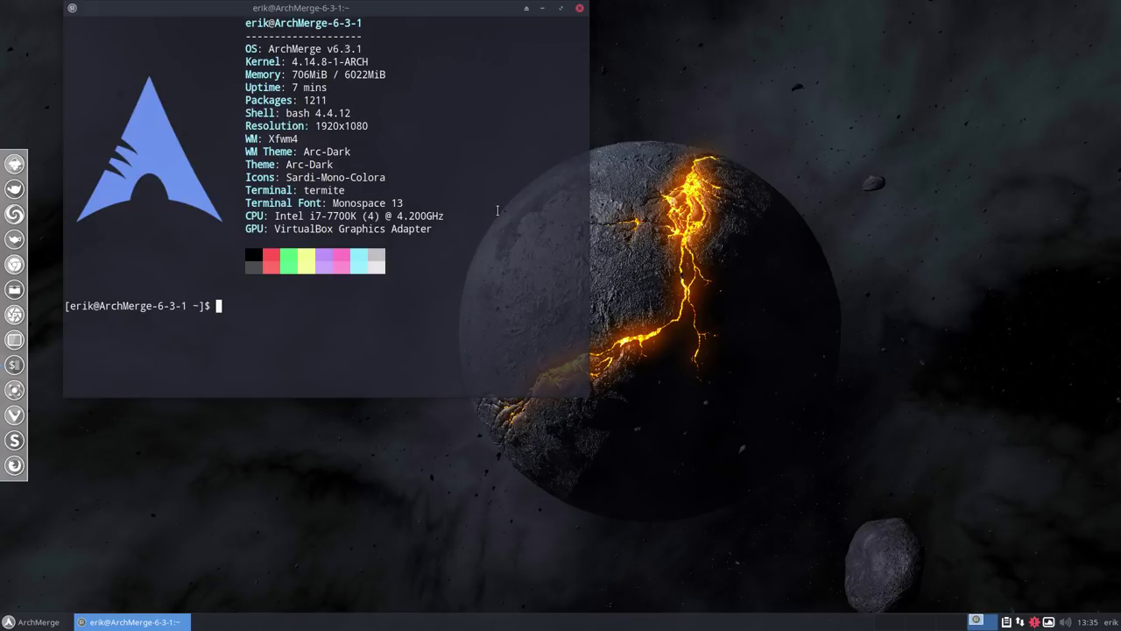
type("sudo pacman -S archmerge-")
key("Tab")
key("Tab")
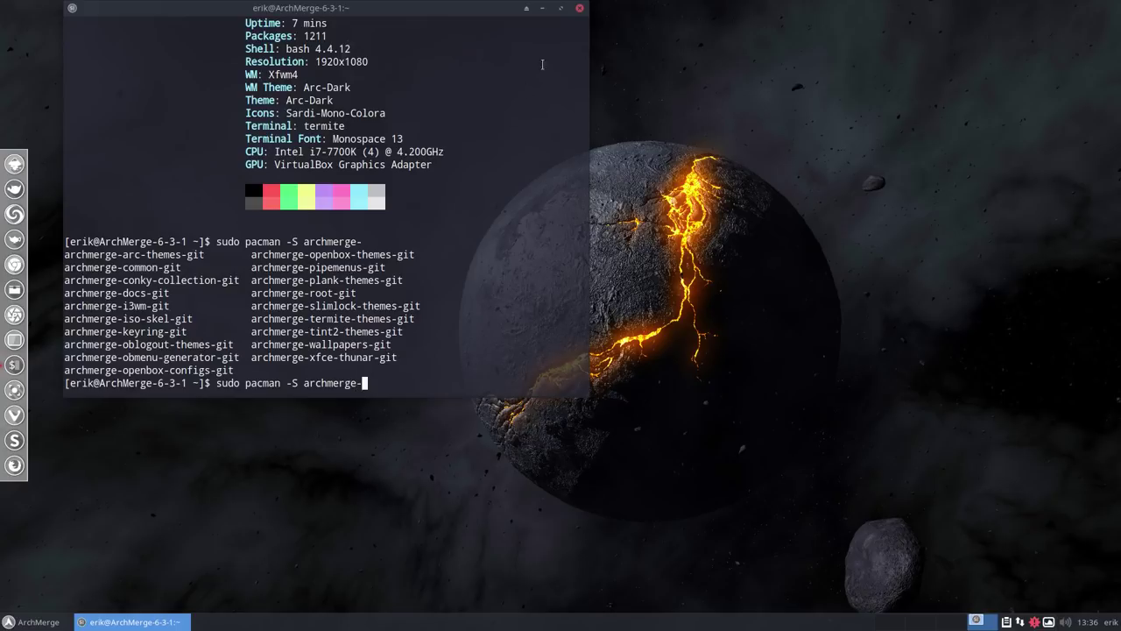
left_click(579, 8)
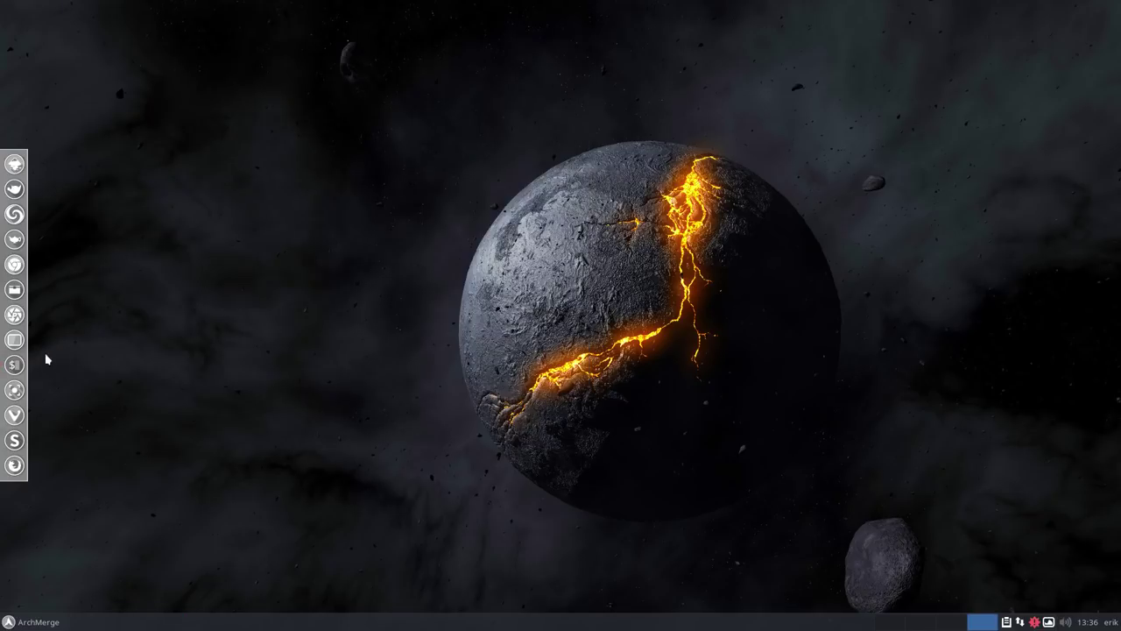
- Open the home folder in Thunar with hidden files shown, highlighting .config and .local
left_click(14, 289)
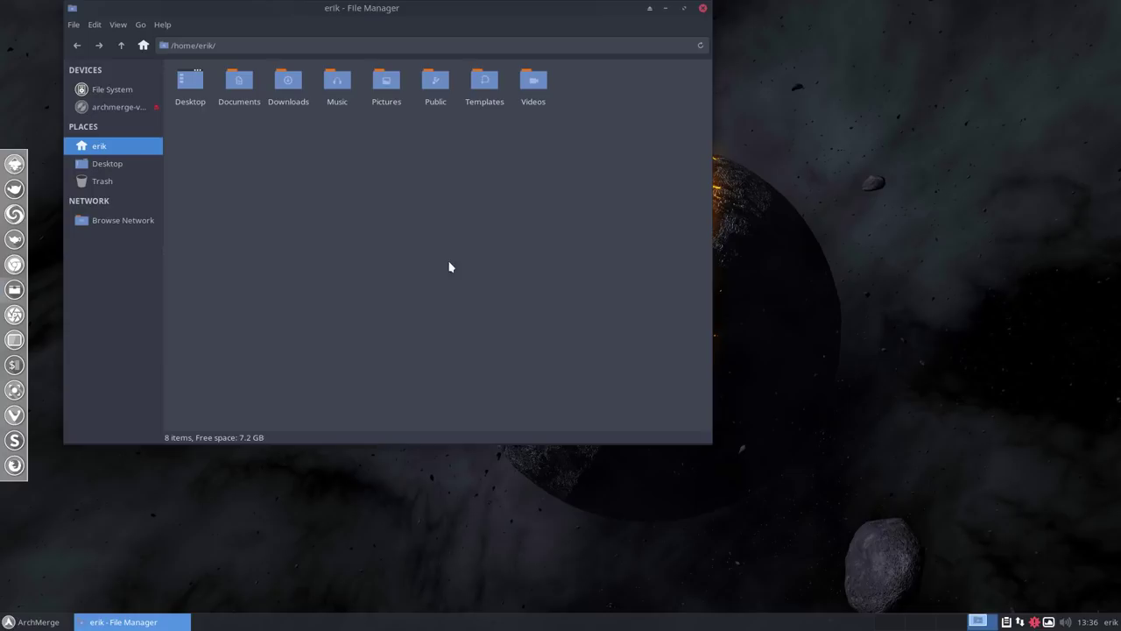
key("ctrl+h")
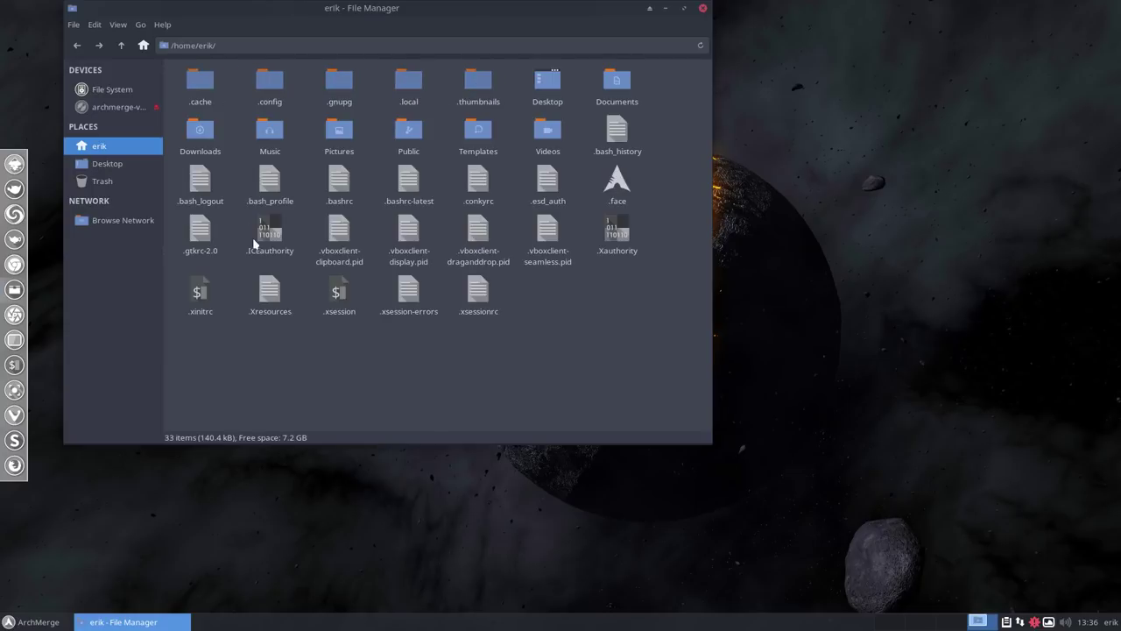
left_click(269, 82)
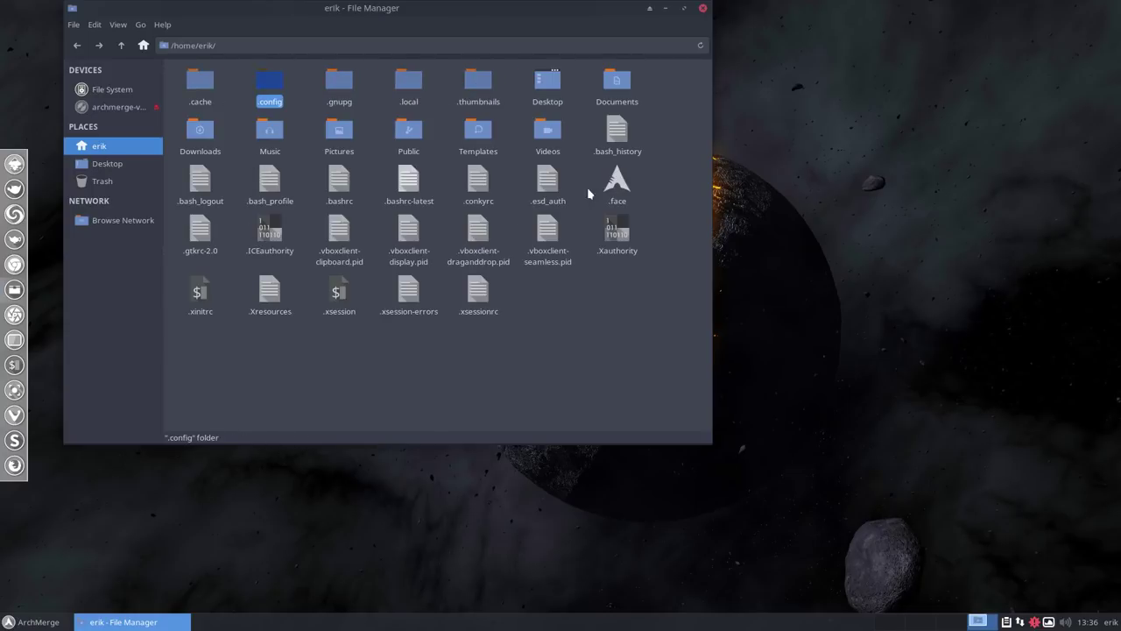
left_click(403, 85, "ctrl")
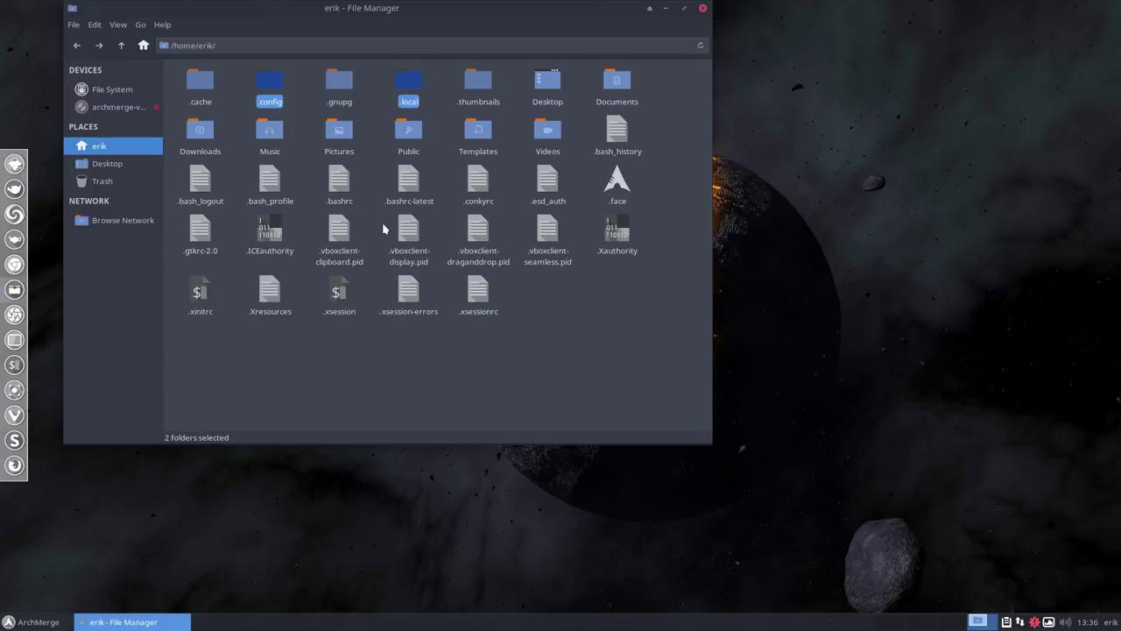
left_click(299, 90)
left_click(270, 83)
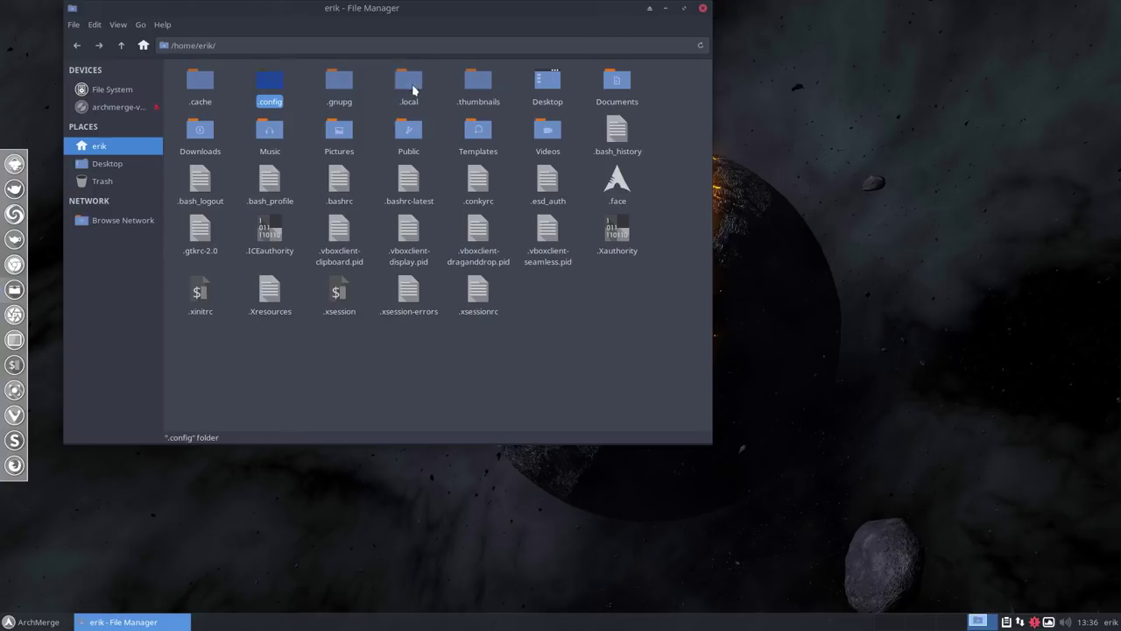
left_click(407, 81)
- Open .config and point out its obmenu-generator, openbox and i3 folders
double_click(268, 83)
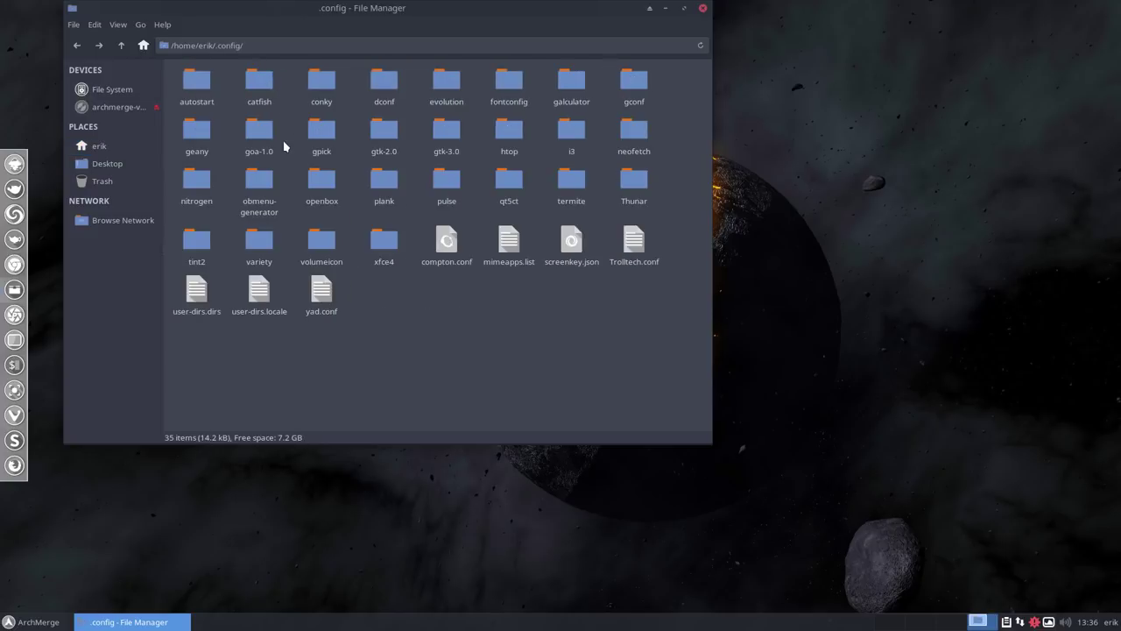
left_click(265, 183)
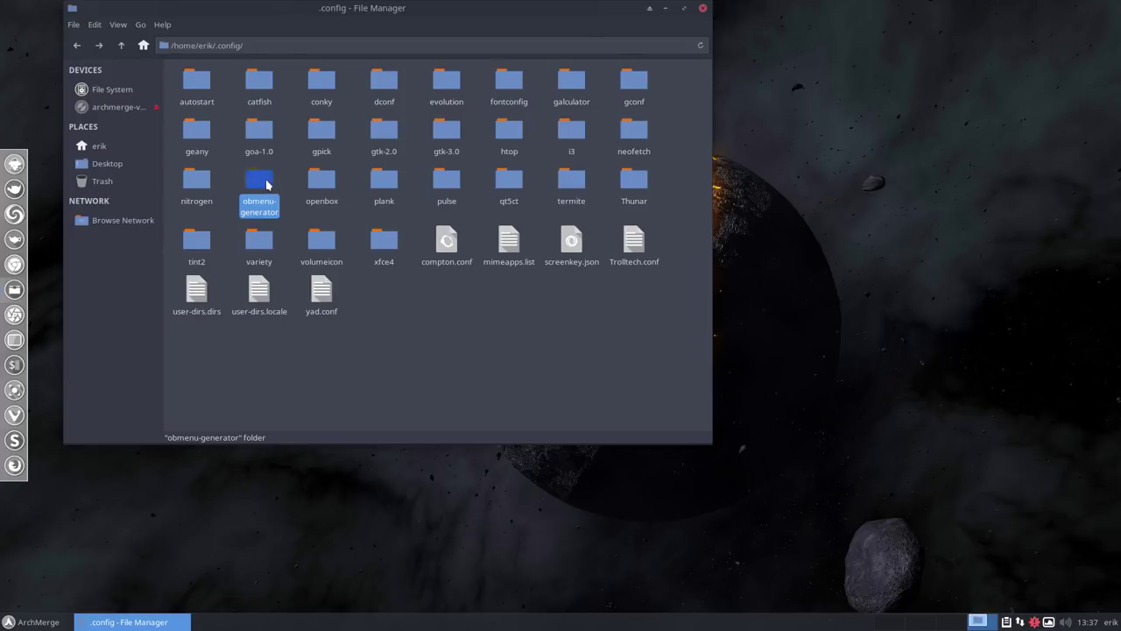
left_click(322, 180, "ctrl")
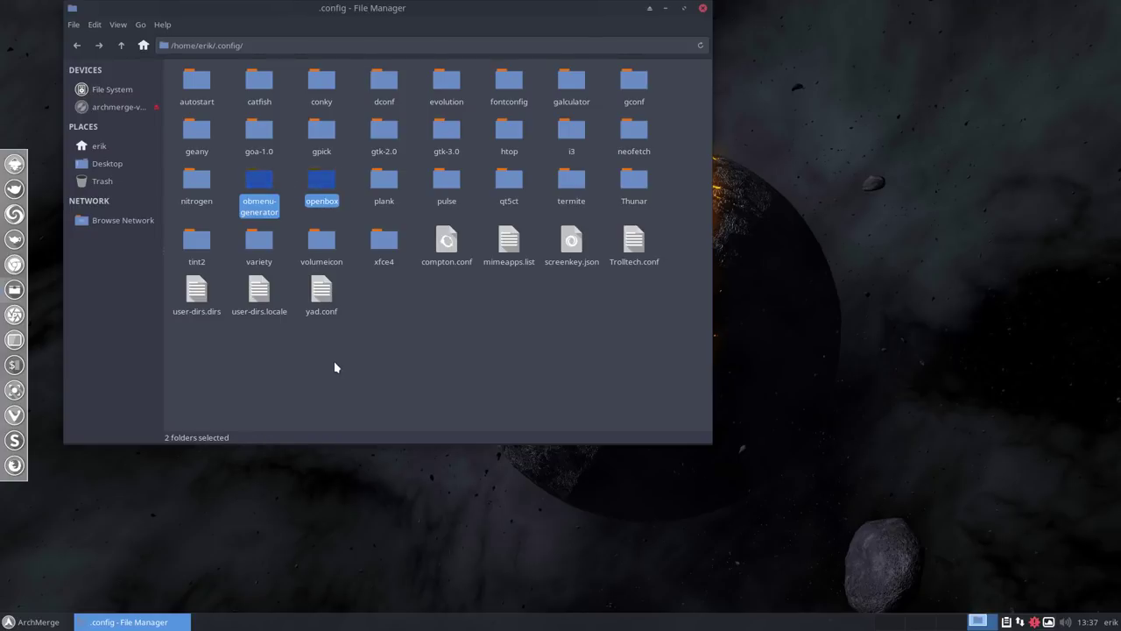
left_click(570, 133)
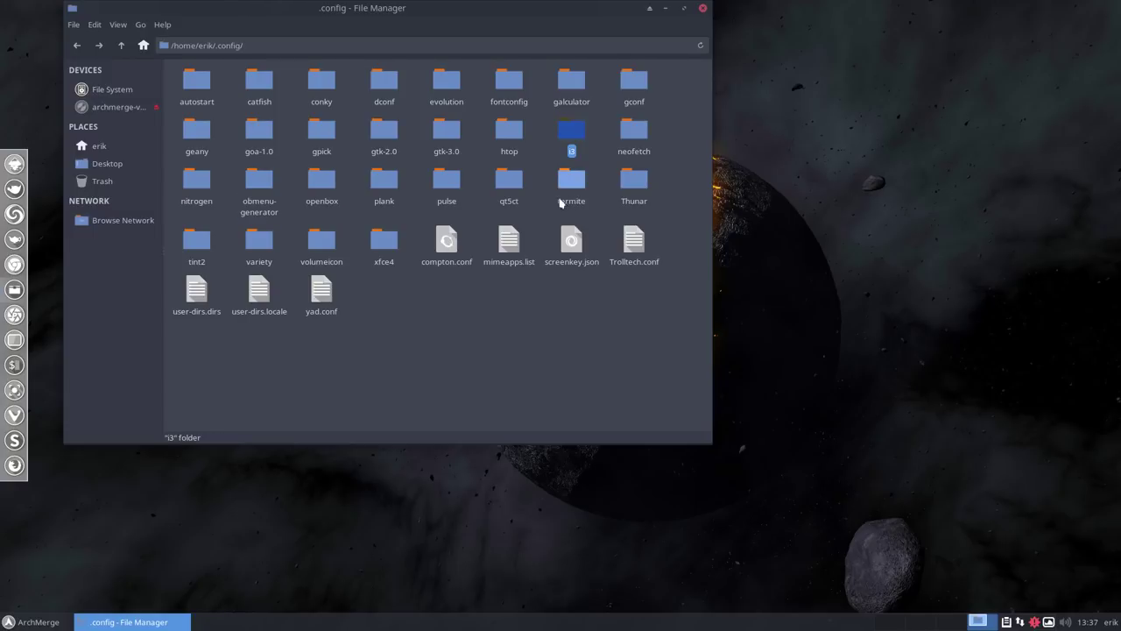
left_click_drag(184, 364, 675, 65)
left_click(635, 334)
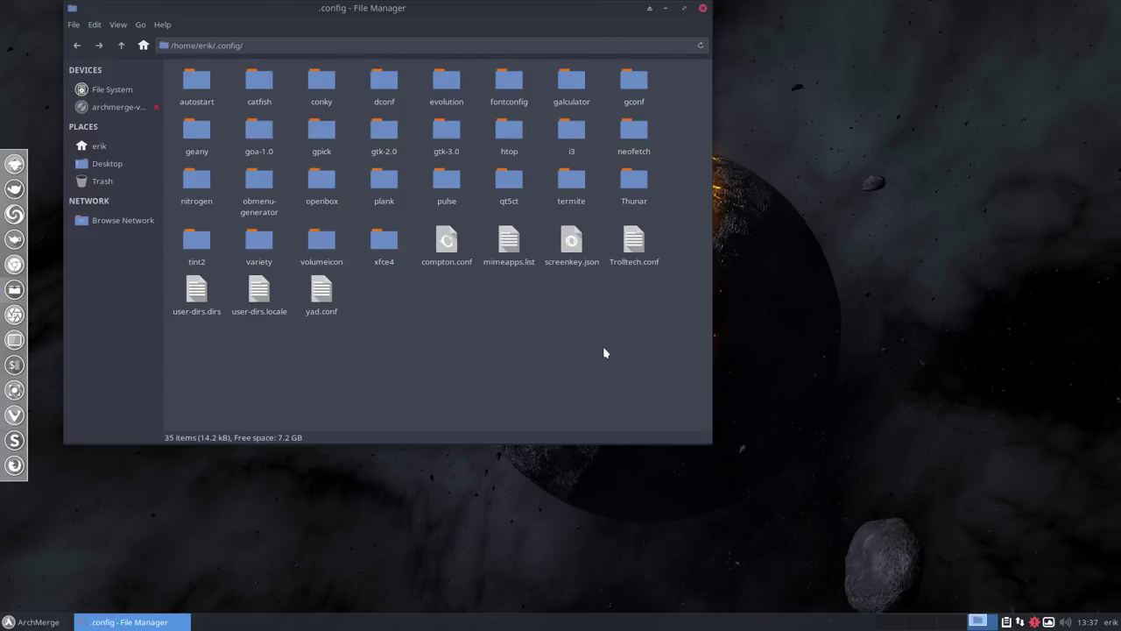
- Browse to /etc/skel and add it as a bookmark in the Places sidebar
left_click(112, 88)
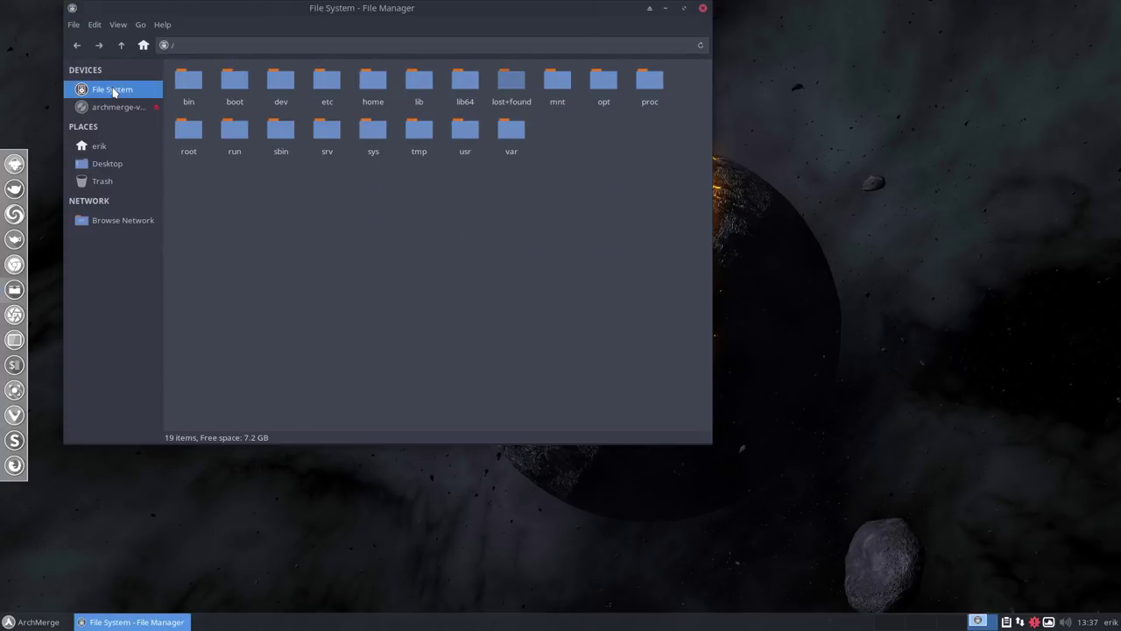
double_click(320, 78)
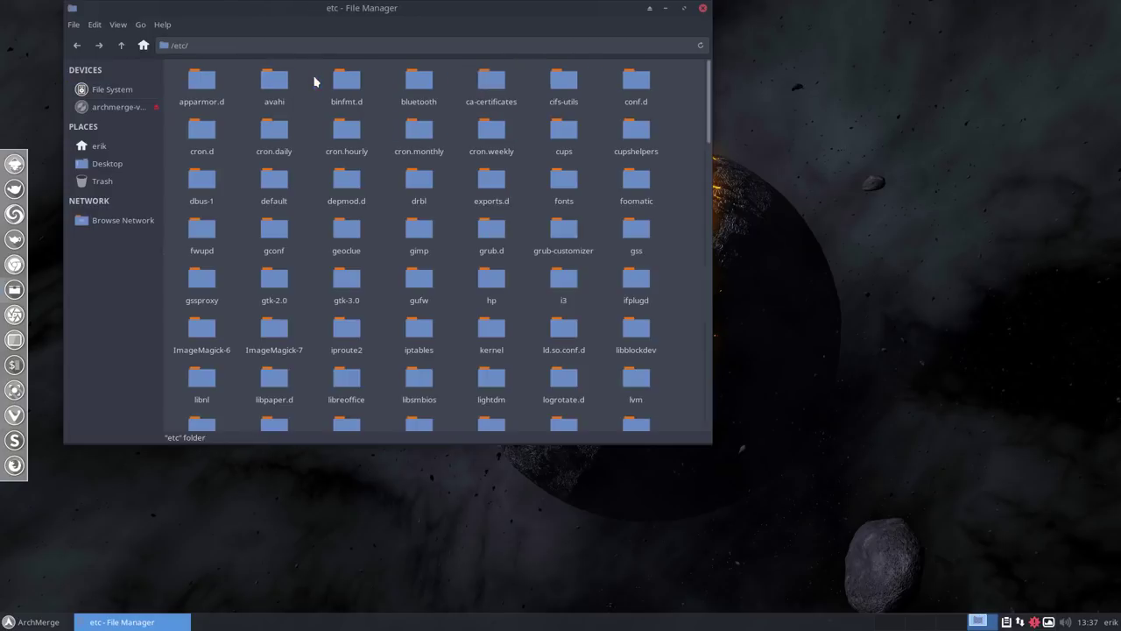
type("s")
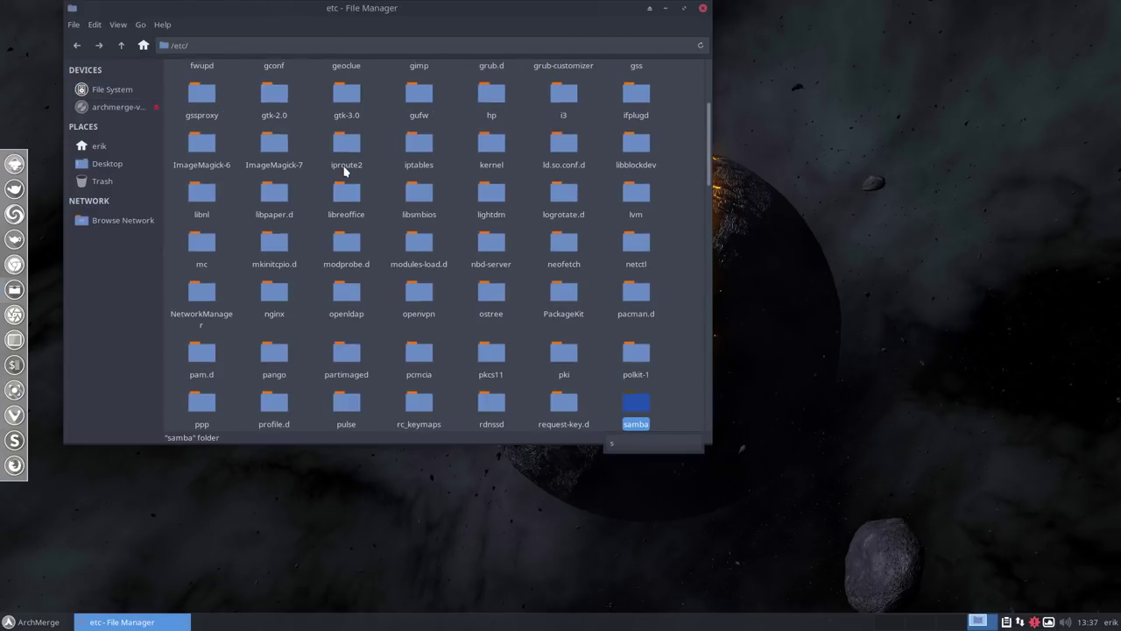
type("ekl")
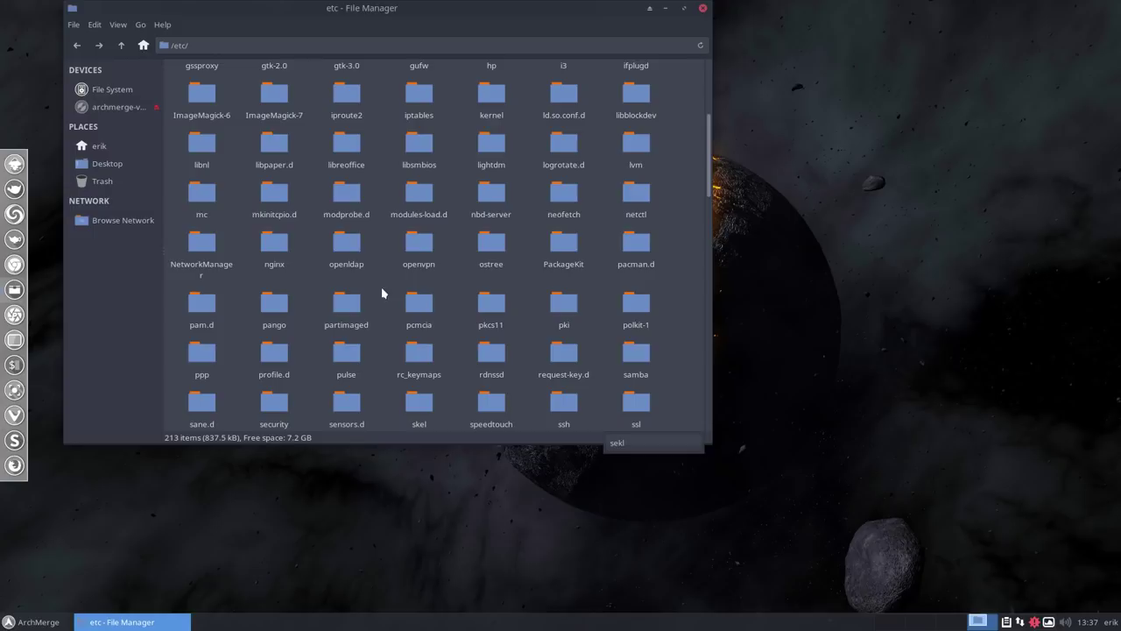
key("Escape")
type("skel")
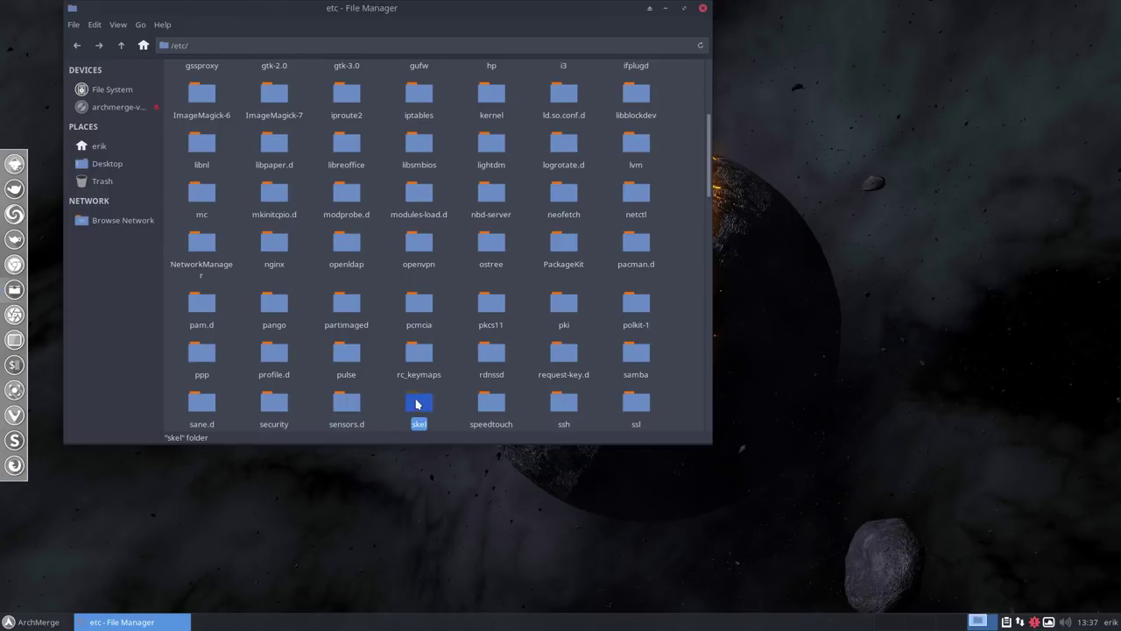
left_click_drag(418, 403, 125, 201)
left_click(102, 205)
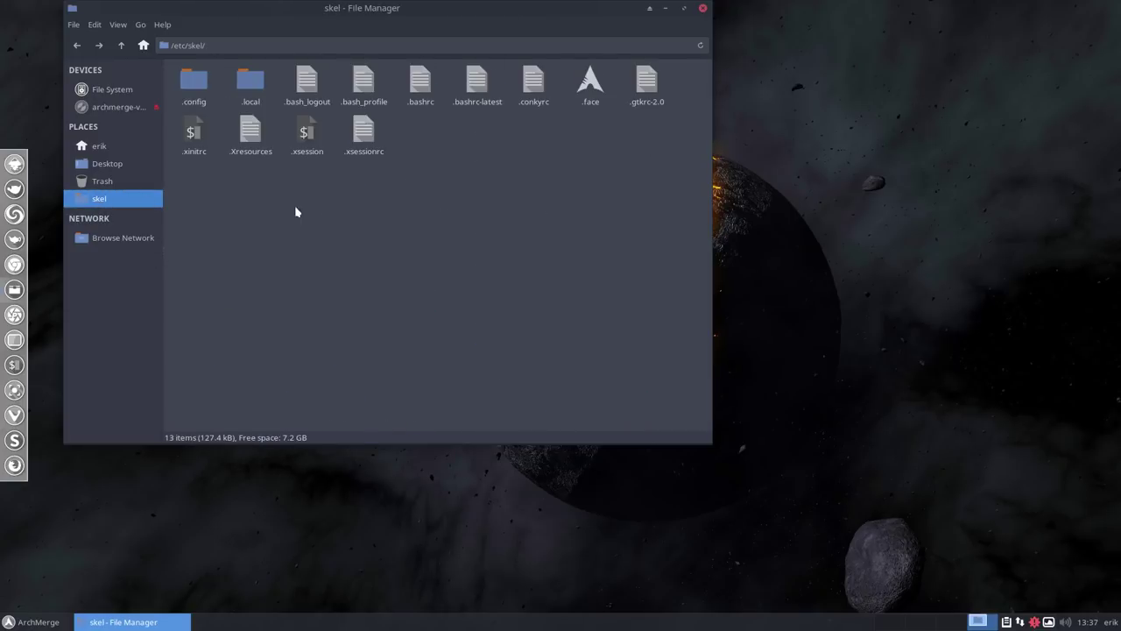
- Open /etc/skel/.config and point out its i3, openbox and obmenu-generator folders
left_click_drag(175, 186, 665, 78)
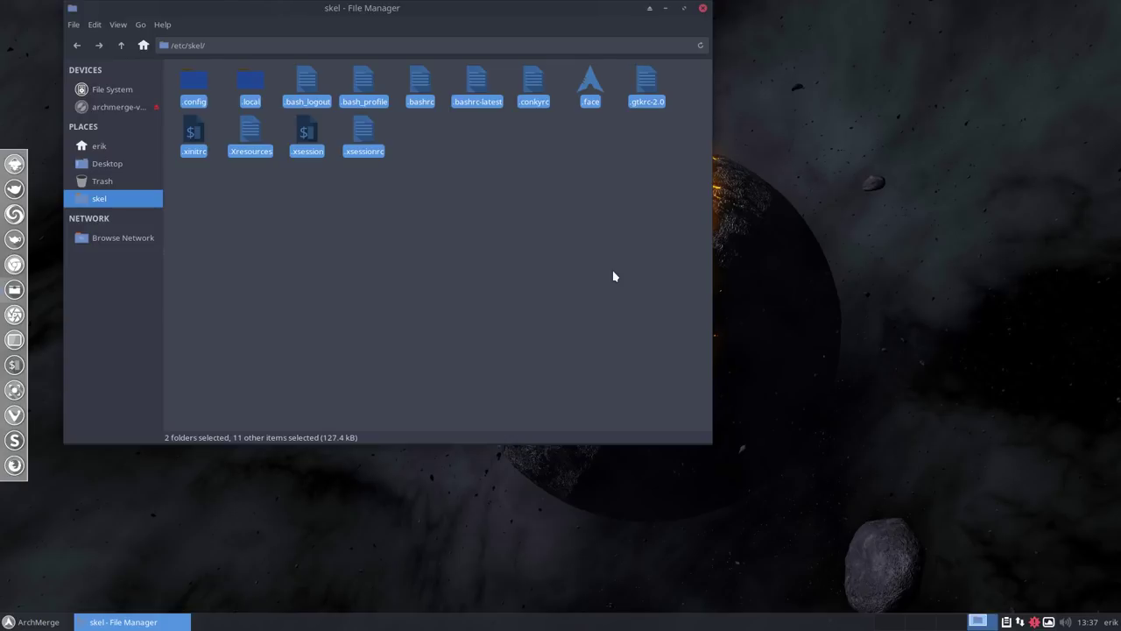
double_click(194, 81)
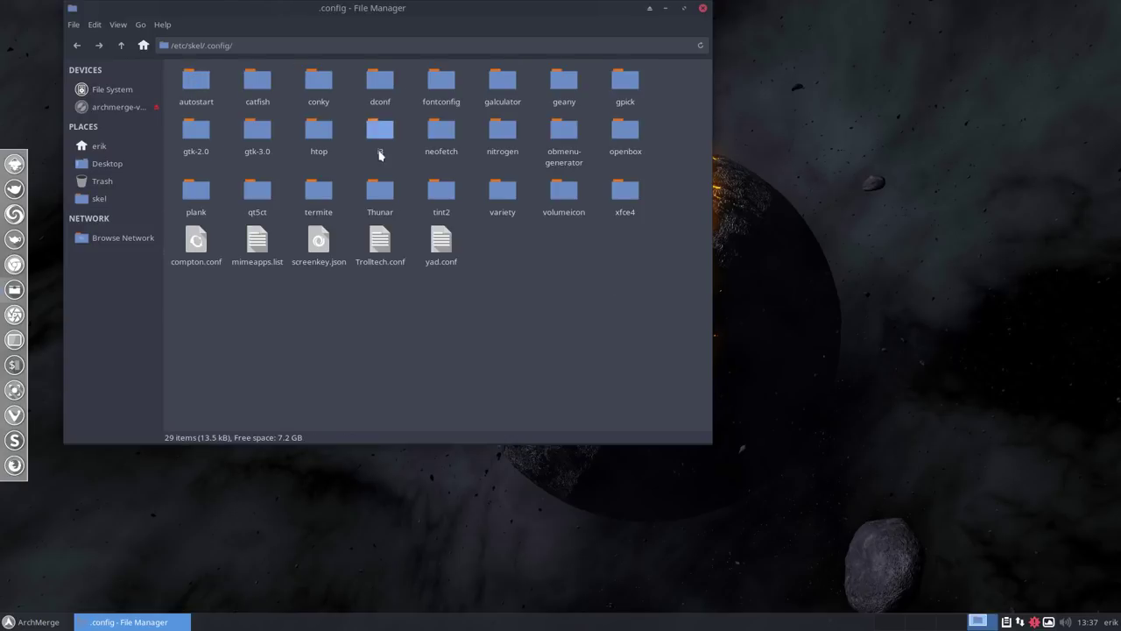
left_click(380, 143)
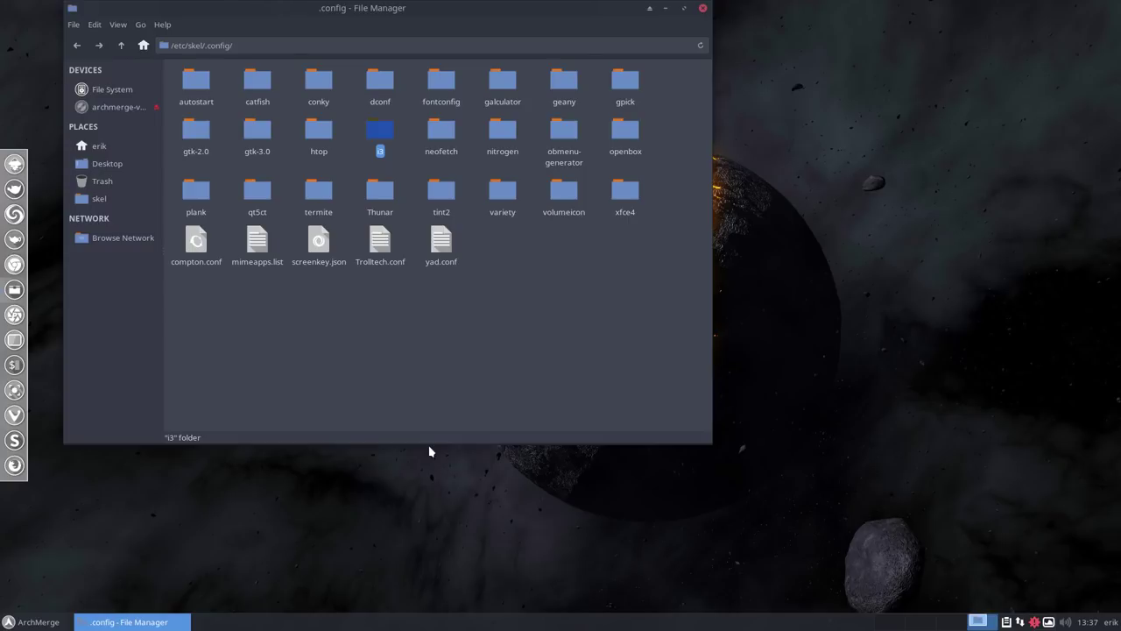
left_click(623, 129)
left_click(565, 130)
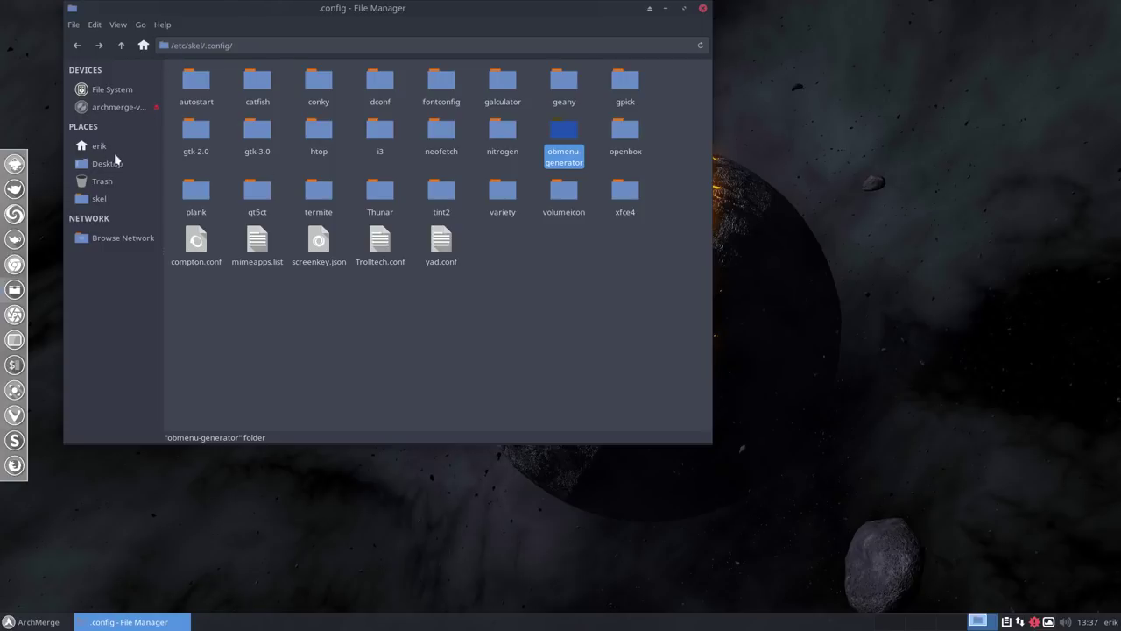
left_click(257, 307)
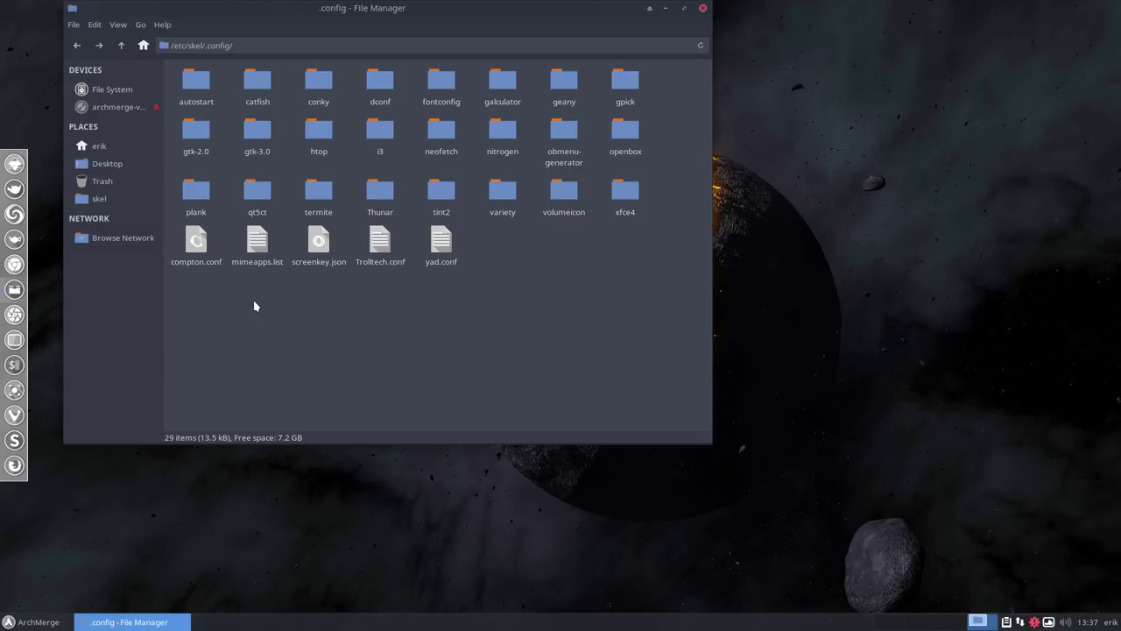
left_click(379, 136)
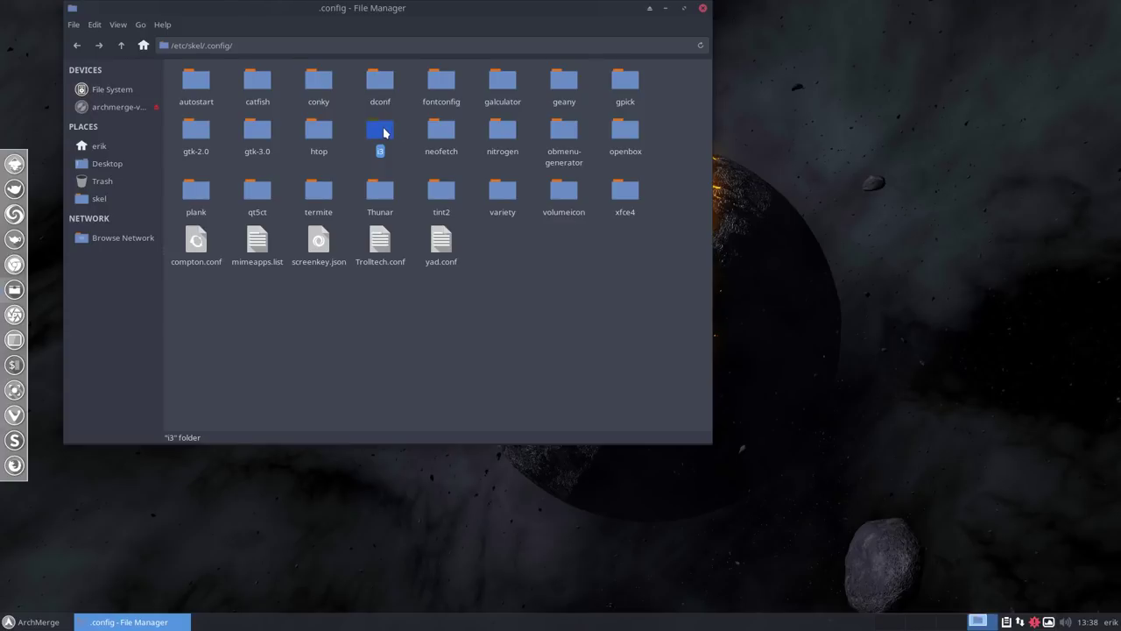
- In the home .config, duplicate the i3 folder as a backup and delete the original
left_click(105, 146)
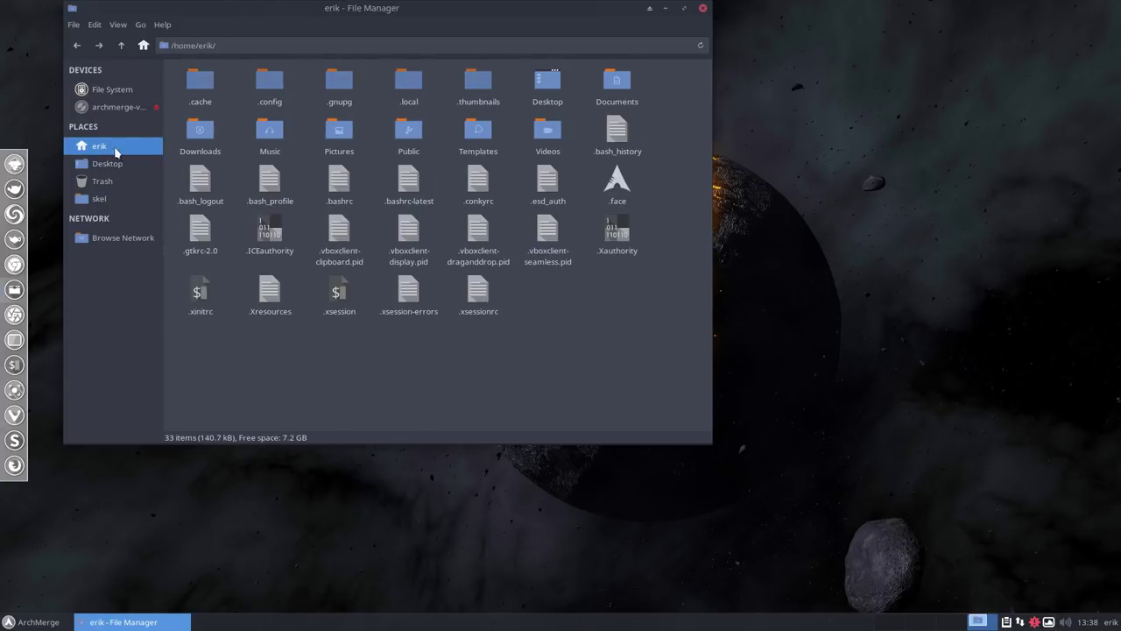
double_click(272, 81)
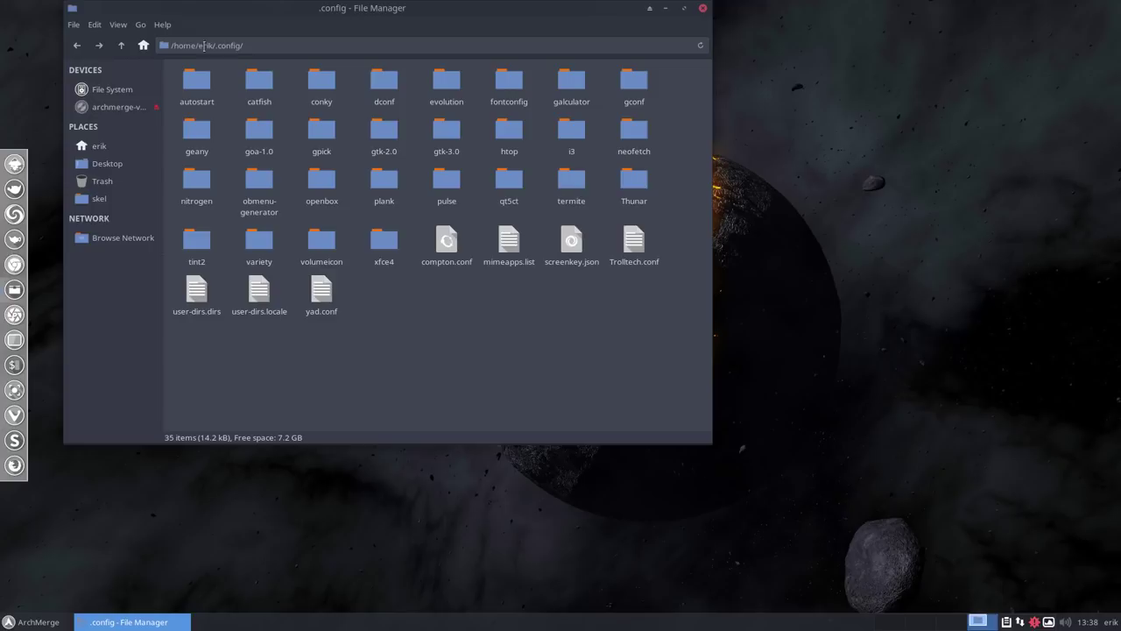
left_click(569, 132)
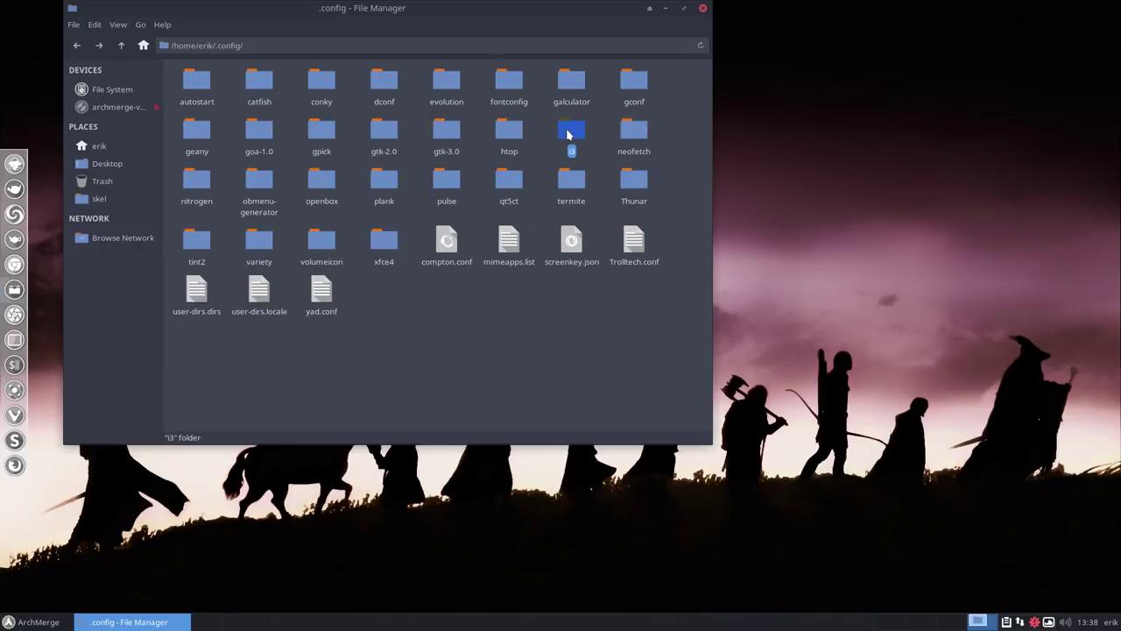
key("ctrl+v")
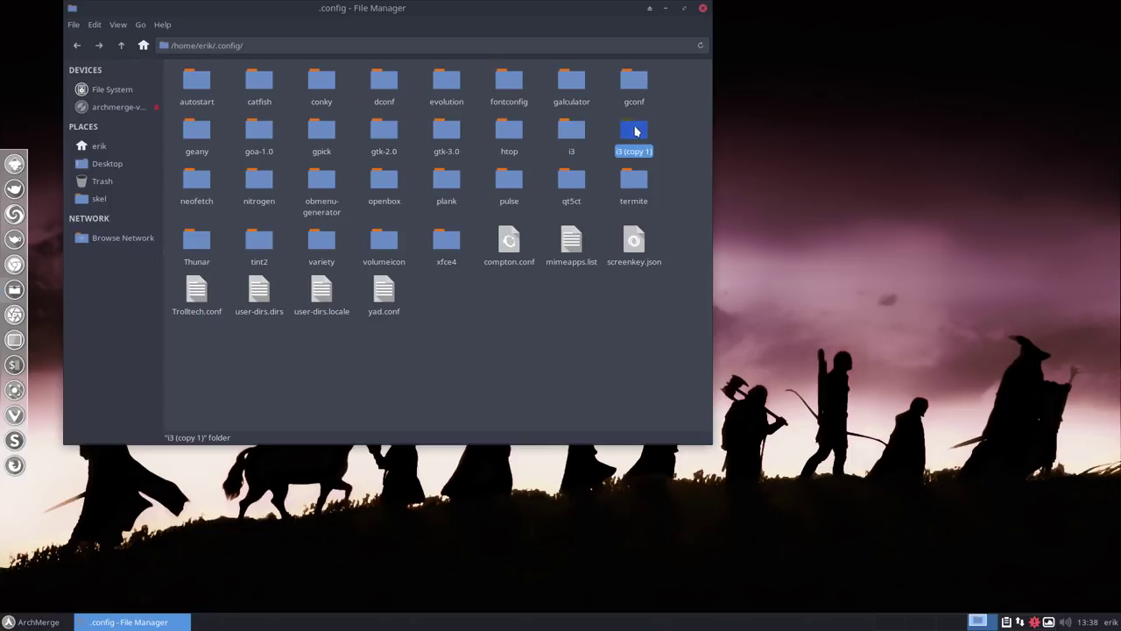
left_click(573, 131)
key("Delete")
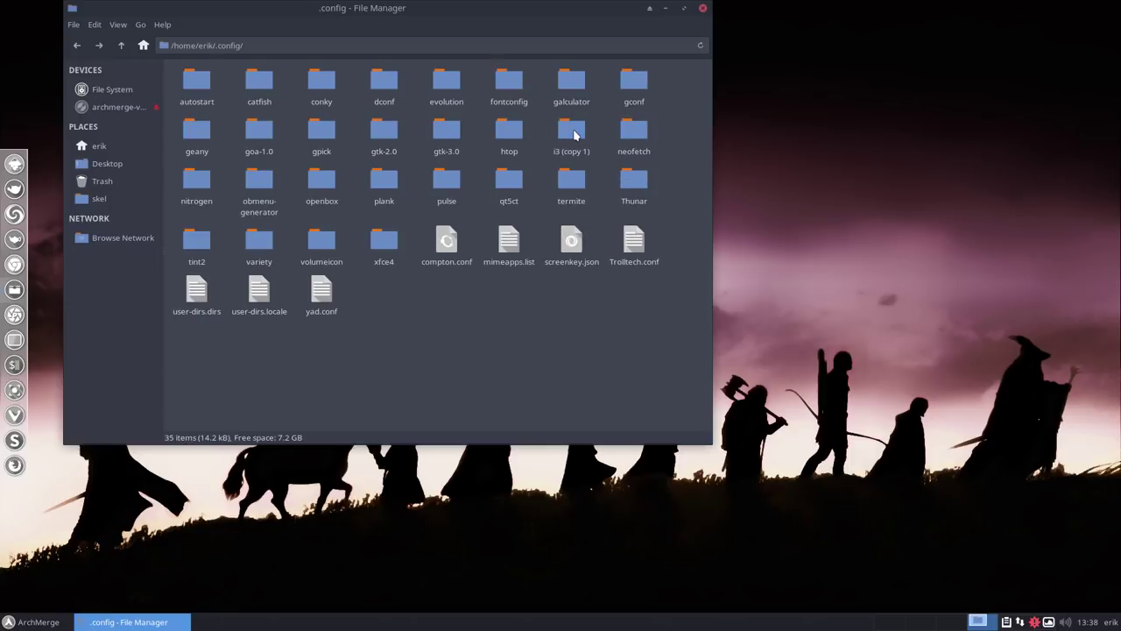
- Pick i3 in /etc/skel/.config, then return to home .config showing i3 beside i3 (copy 1)
left_click(112, 203)
double_click(194, 82)
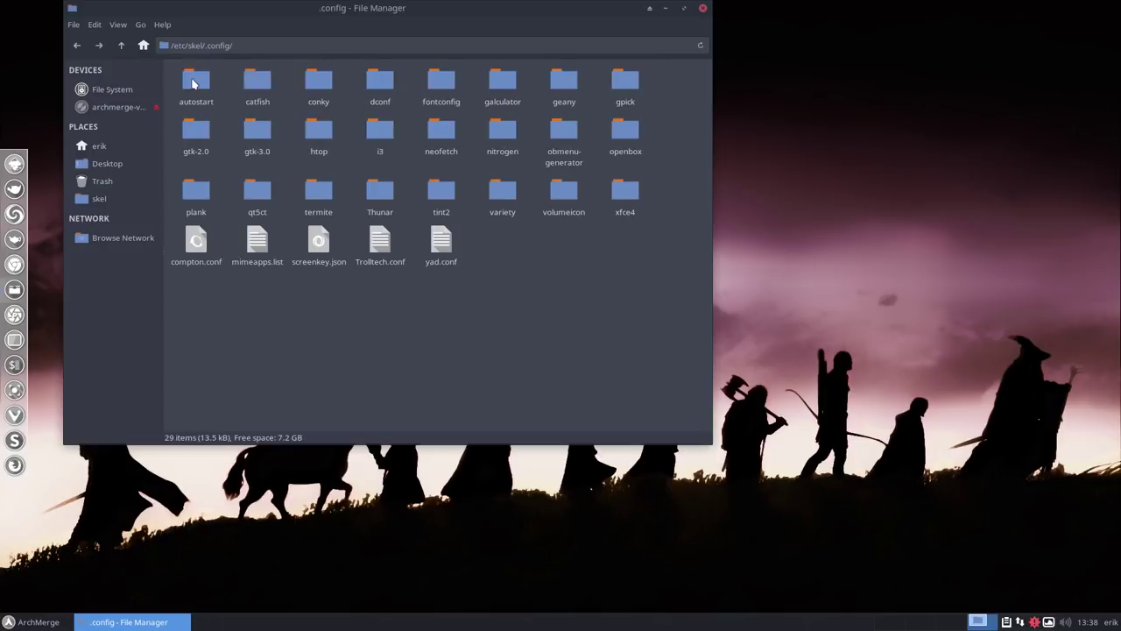
left_click(374, 130)
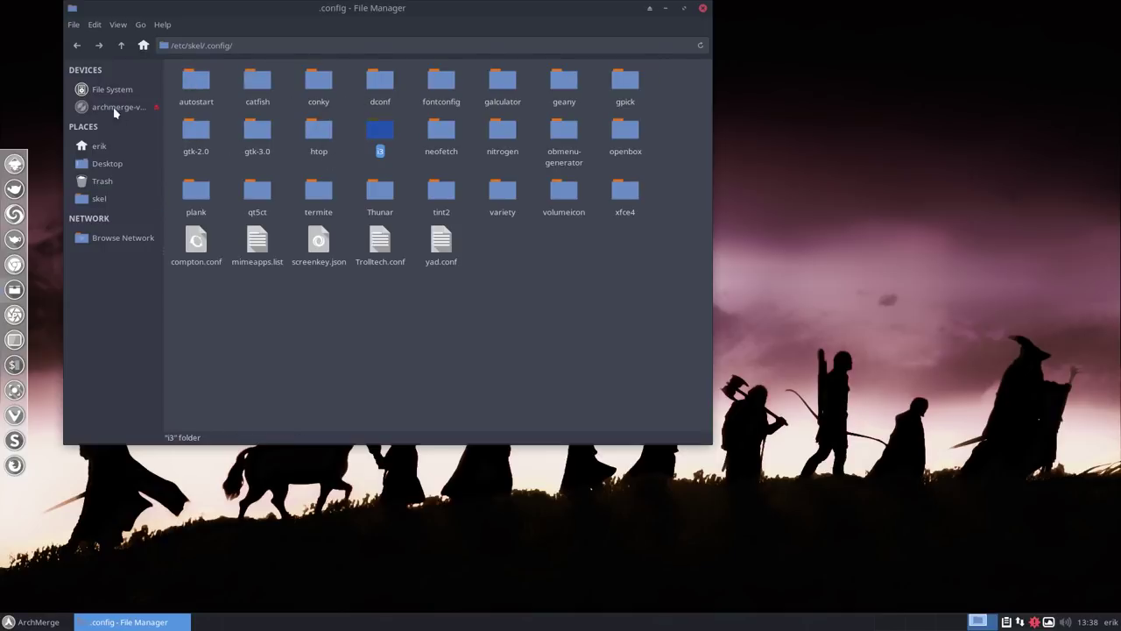
left_click(78, 46)
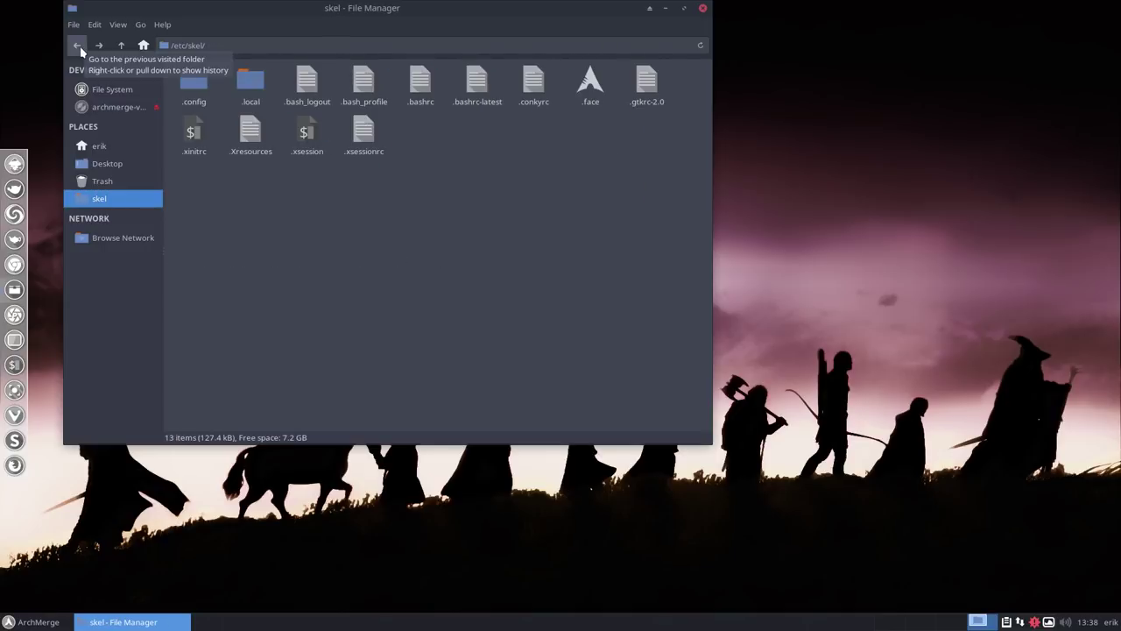
left_click(78, 46)
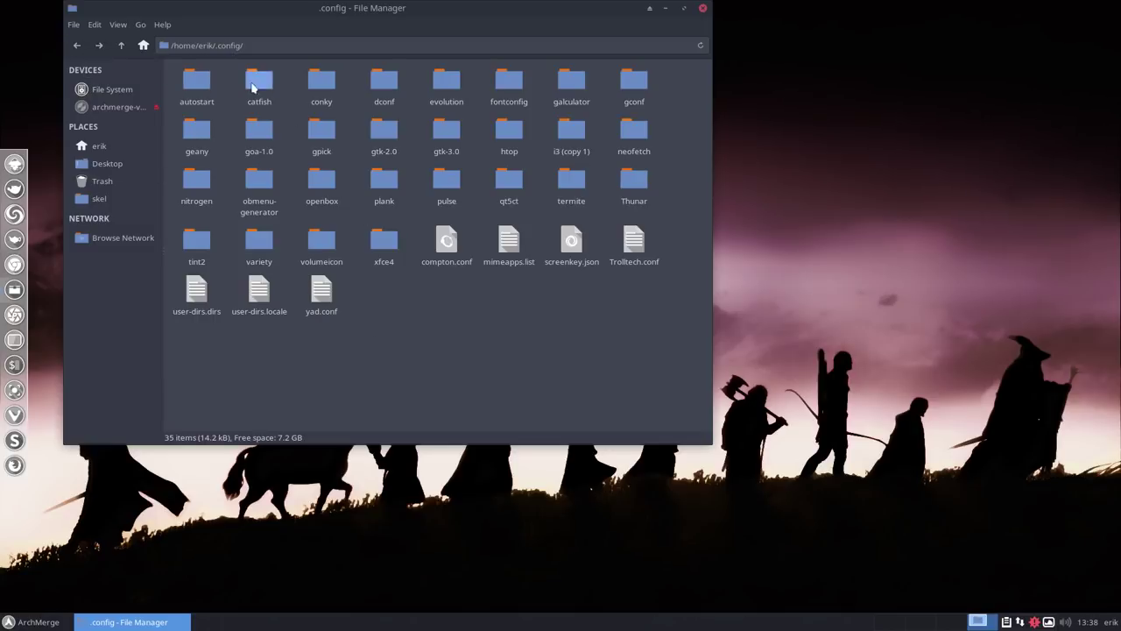
left_click(571, 130)
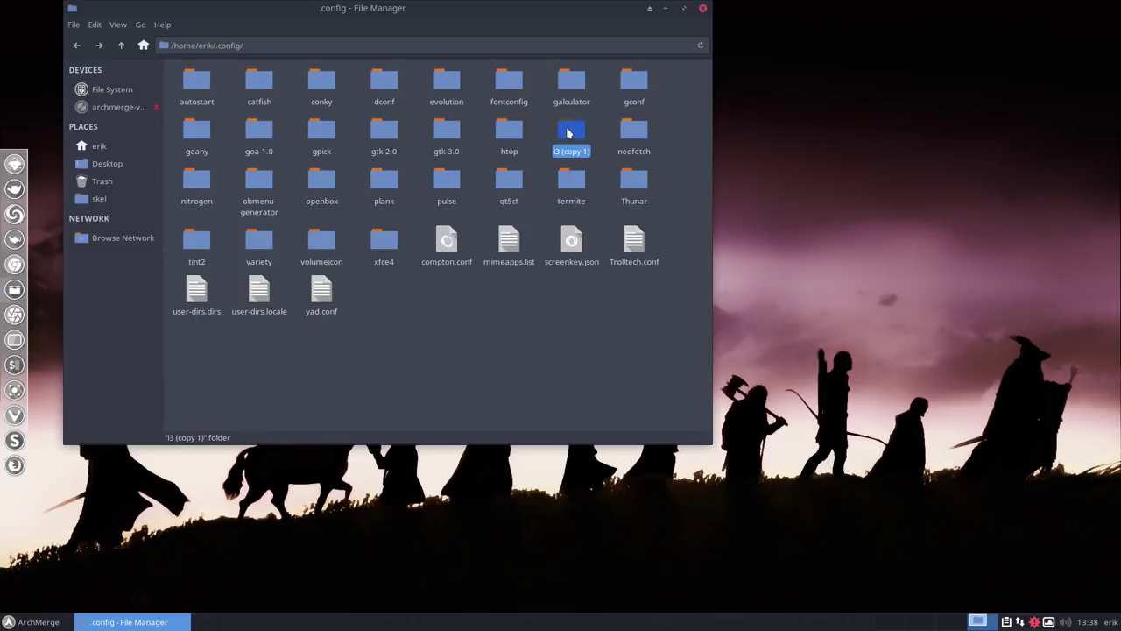
left_click(528, 314)
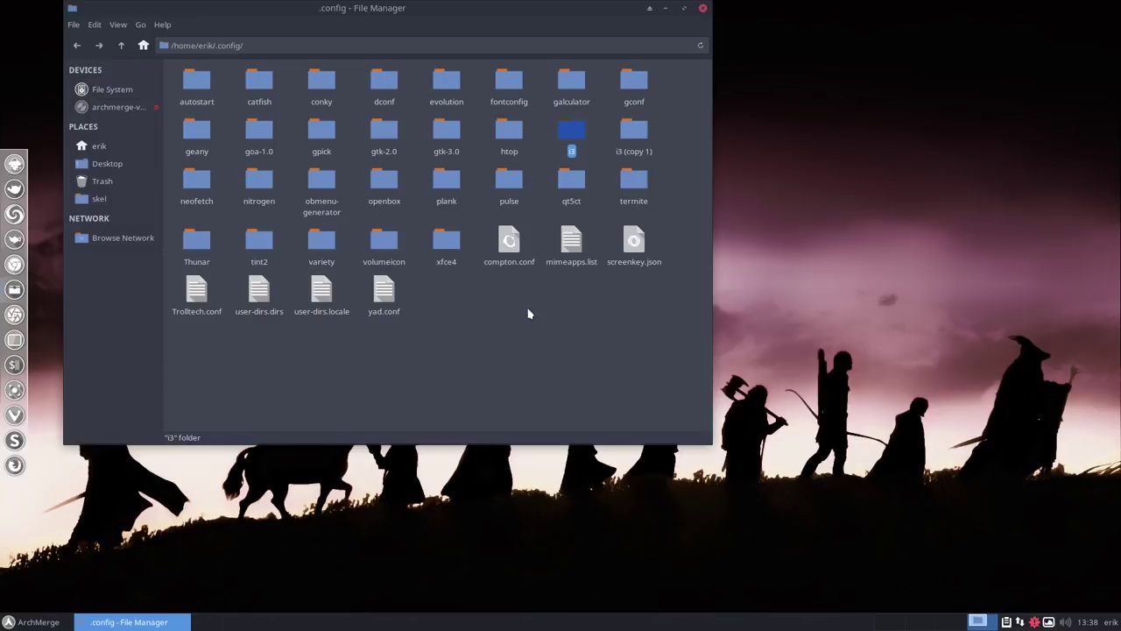
- Compare i3 and i3 (copy 1) in Meld, find them identical, and delete i3 (copy 1)
left_click_drag(538, 113, 686, 154)
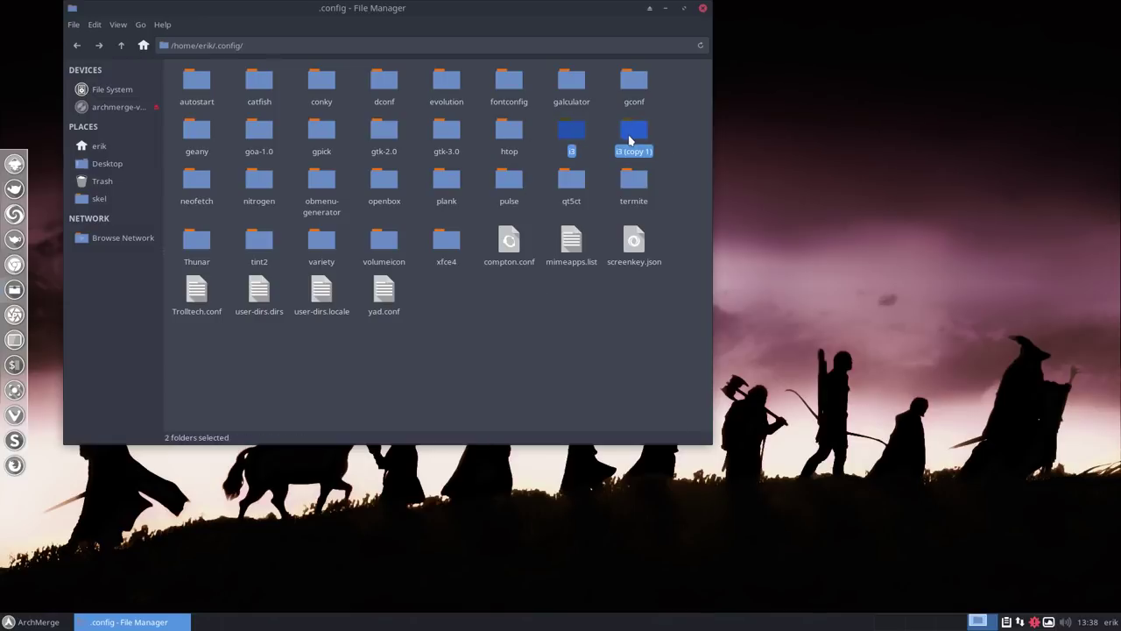
right_click(632, 138)
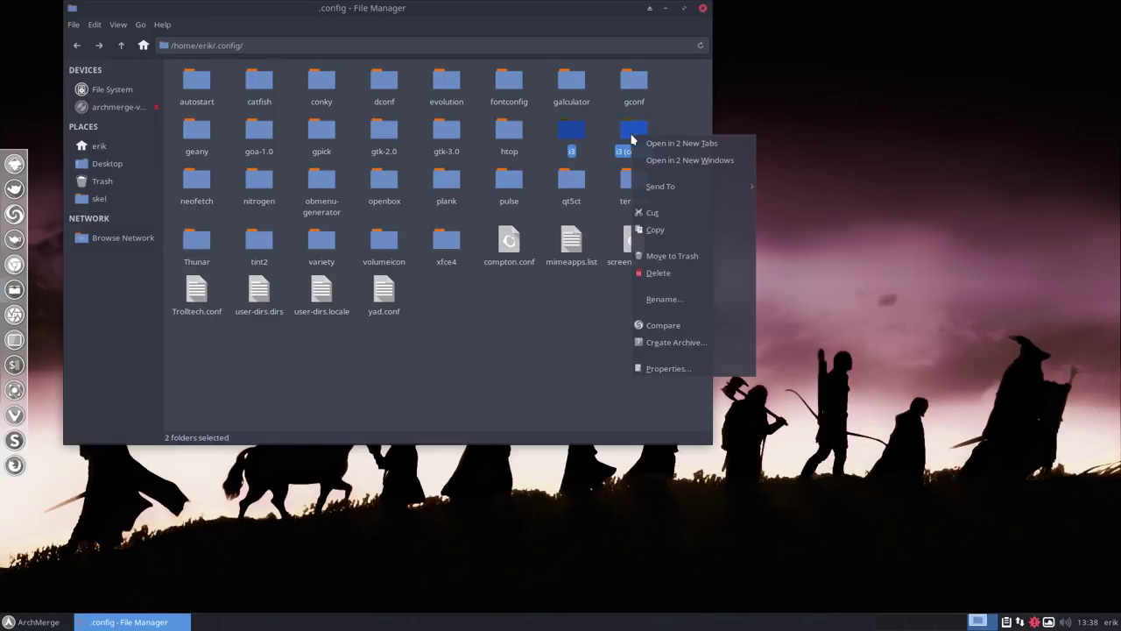
left_click(680, 333)
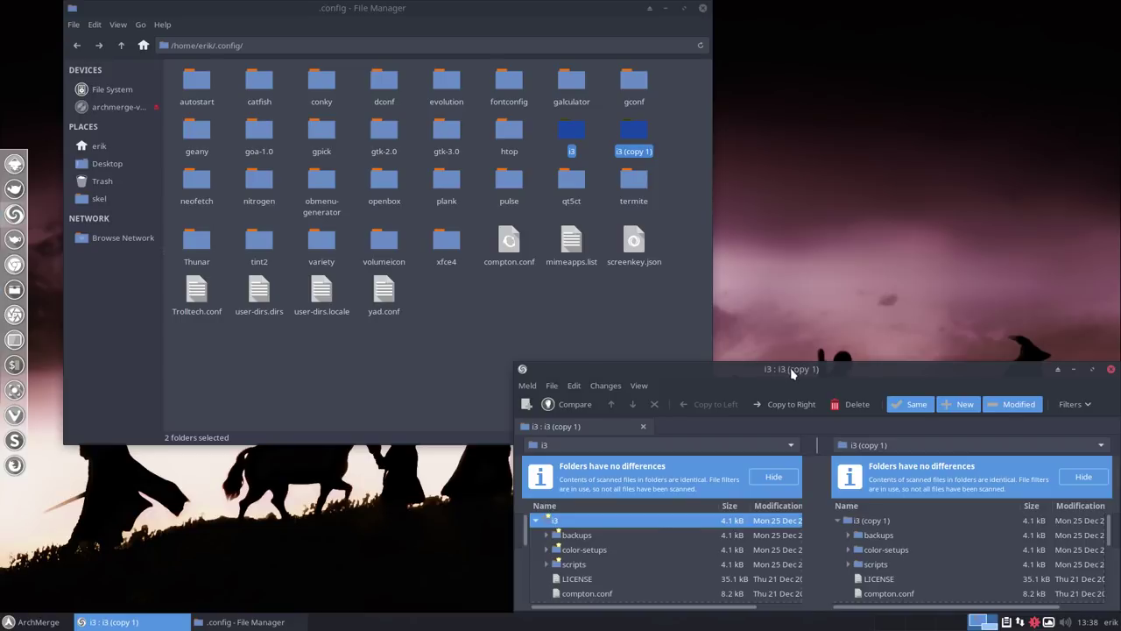
left_click_drag(786, 369, 572, 30)
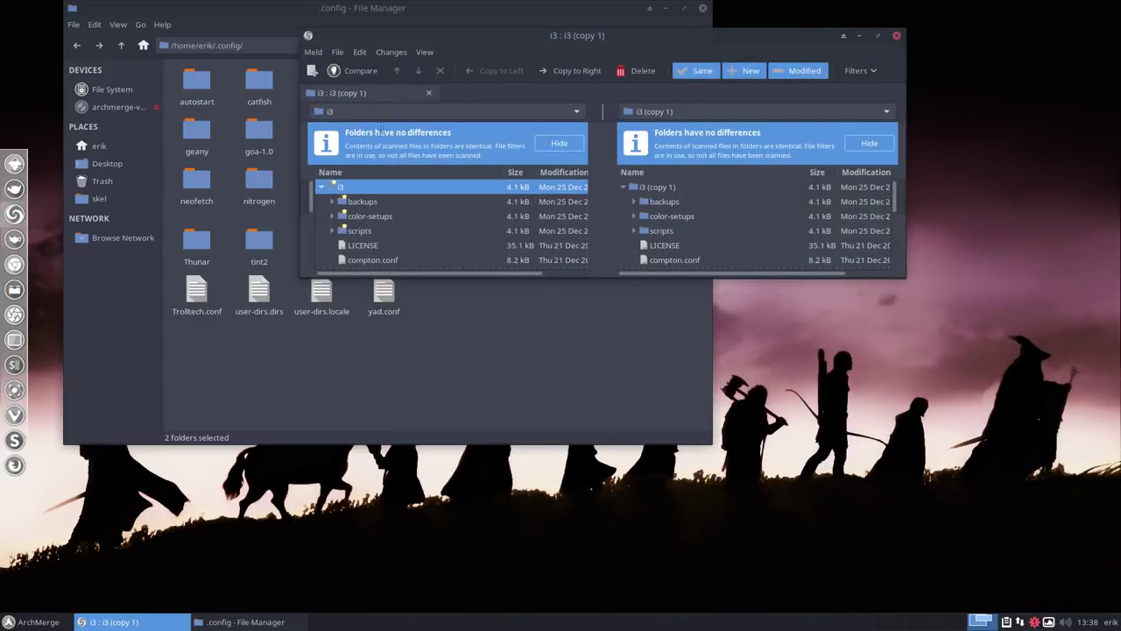
left_click(897, 36)
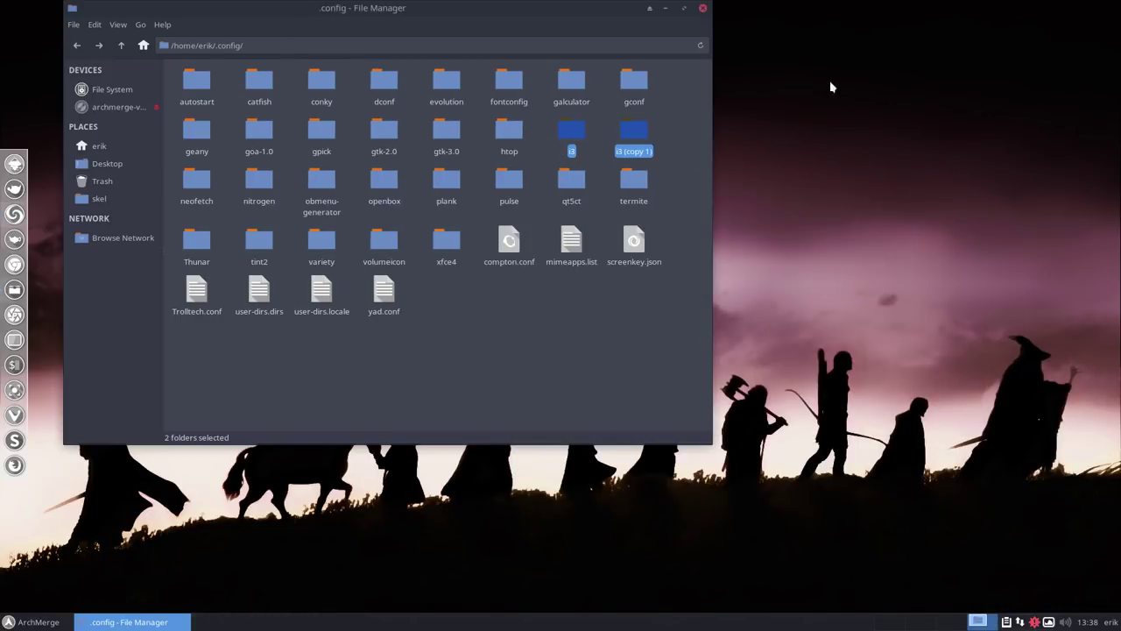
left_click(642, 138)
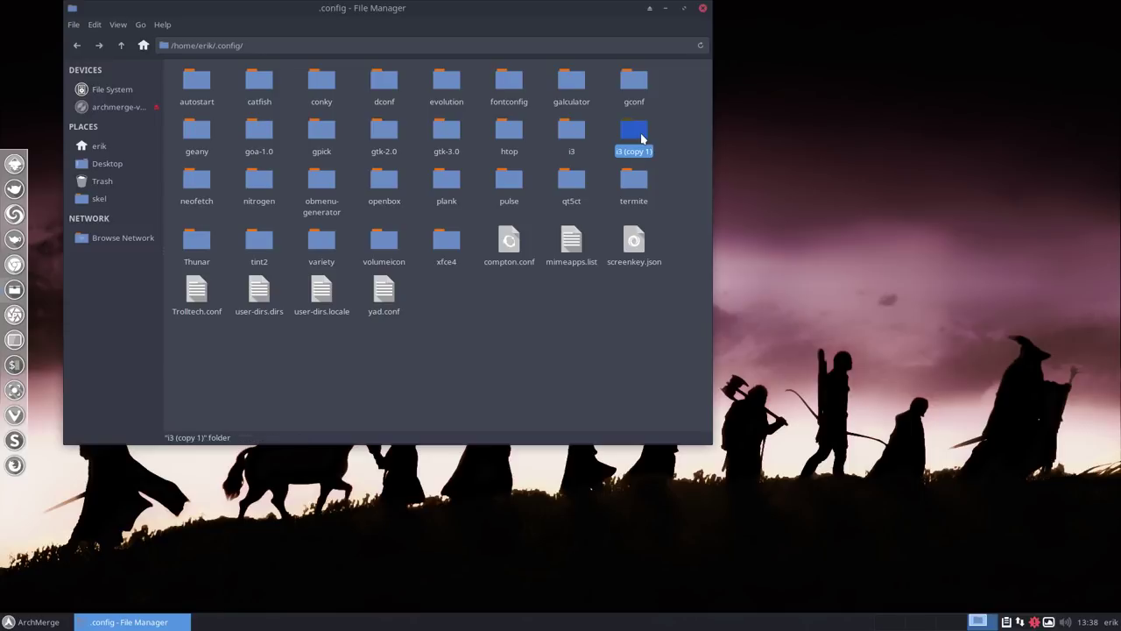
key("Delete")
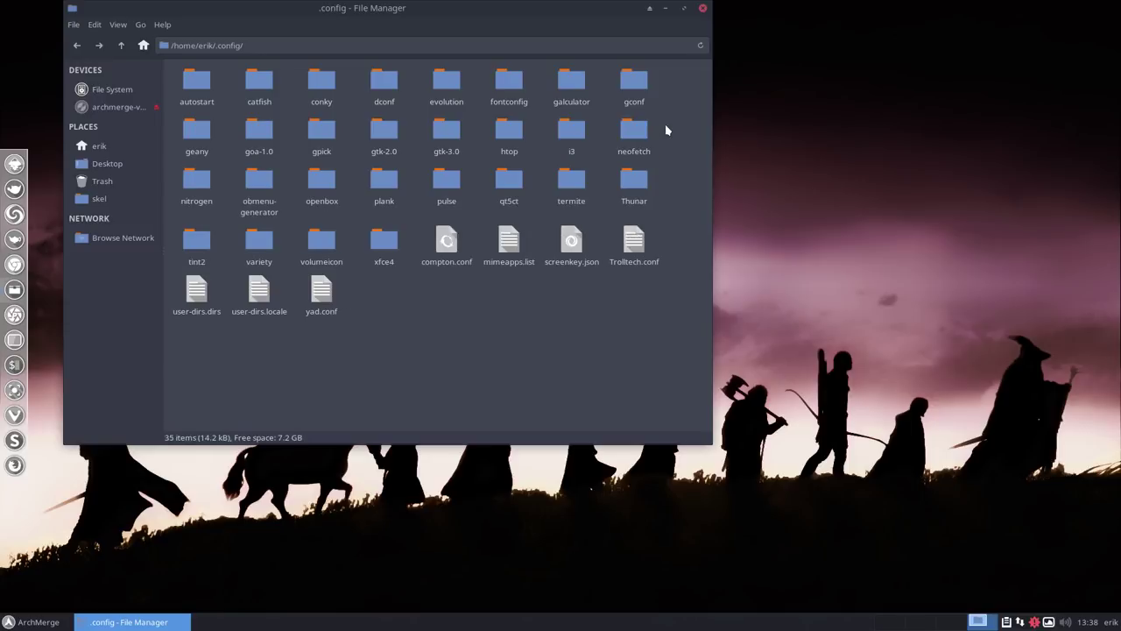
- Step through the home folder, the root file system and /etc/skel's 13 items, then close Thunar
left_click_drag(420, 8, 699, 85)
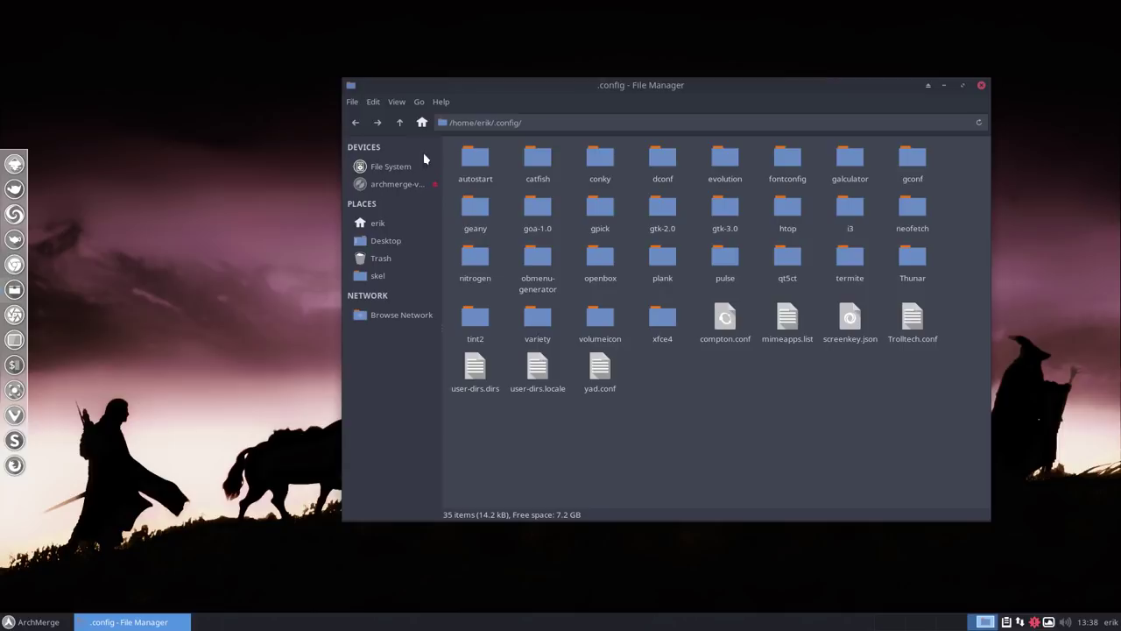
left_click_drag(467, 413, 947, 158)
left_click(862, 405)
left_click(400, 123)
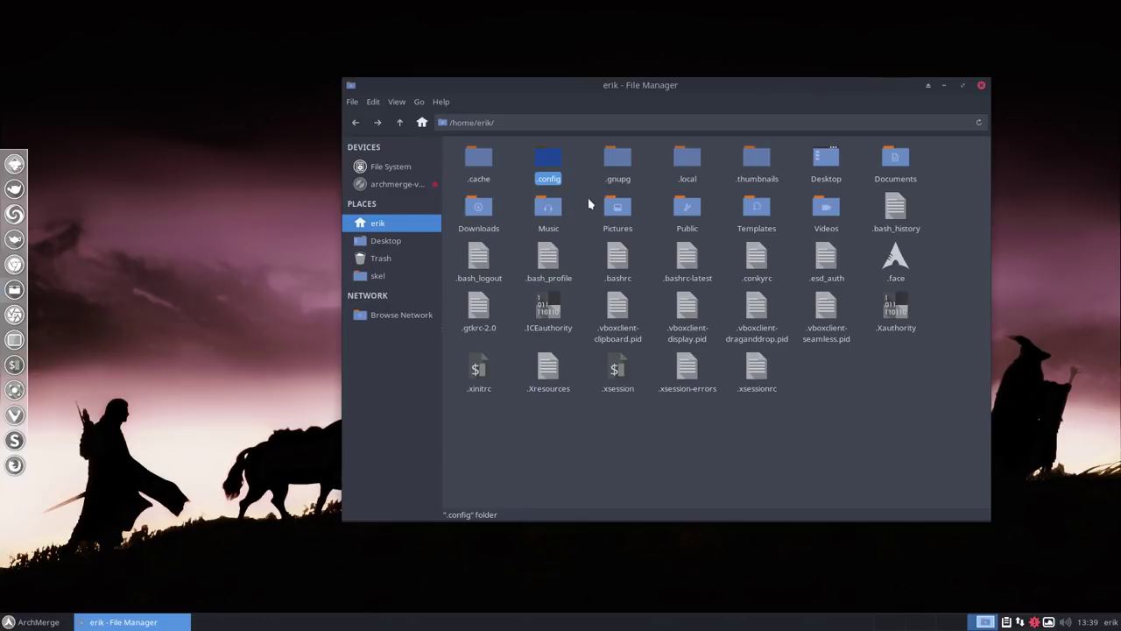
left_click(377, 168)
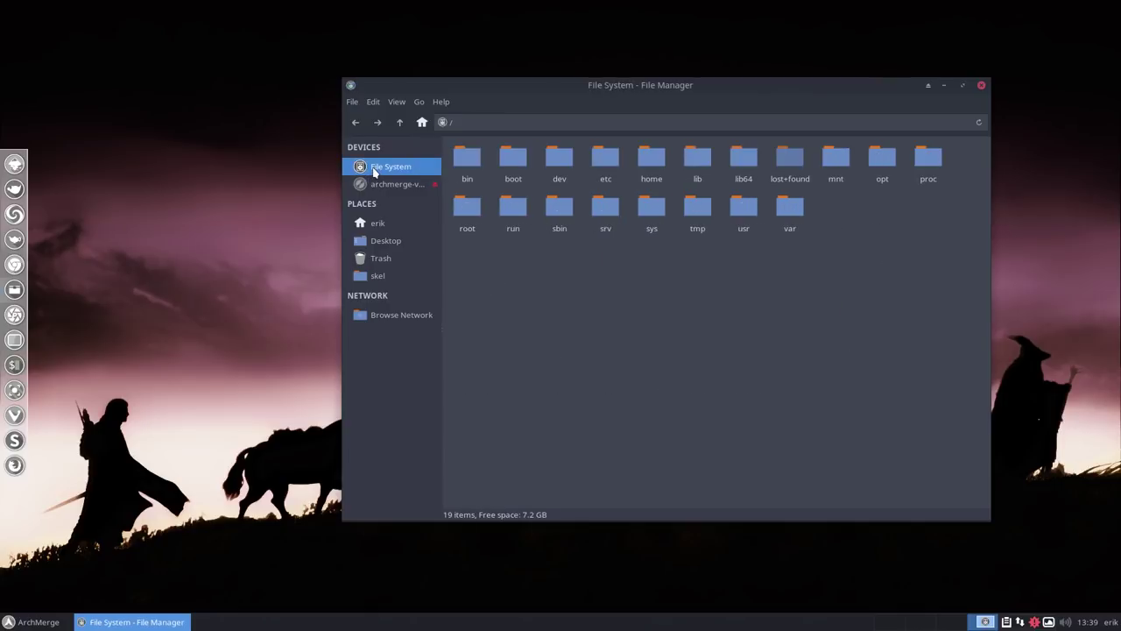
left_click(379, 276)
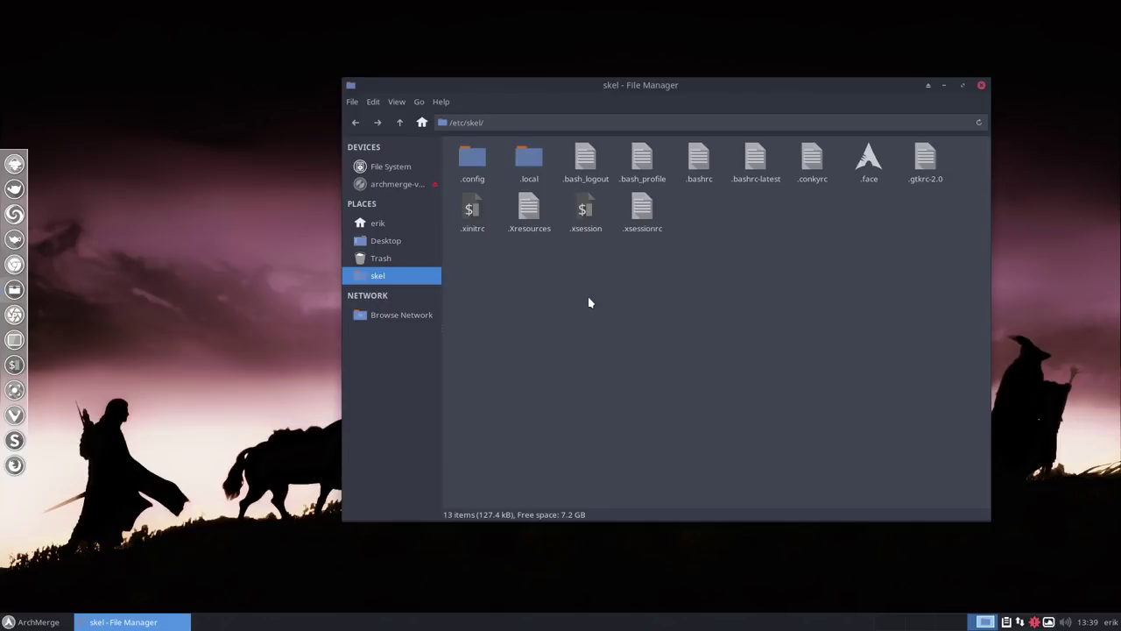
left_click(981, 85)
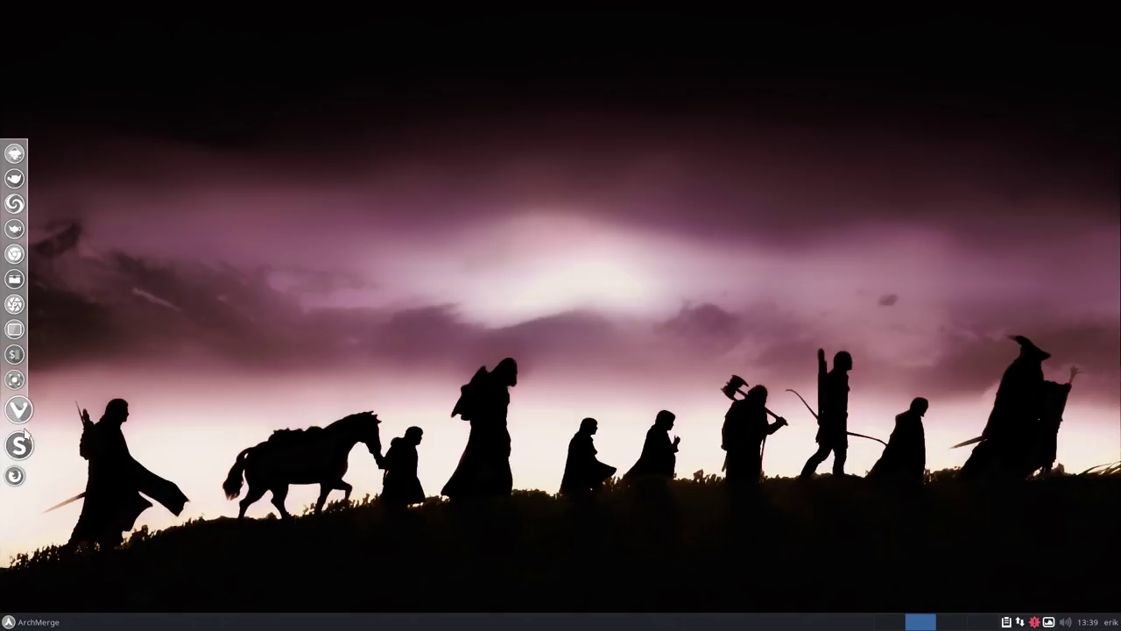
- In Thunar go to /etc, quick-search pacman.conf and open it in Sublime Text
left_click(18, 289)
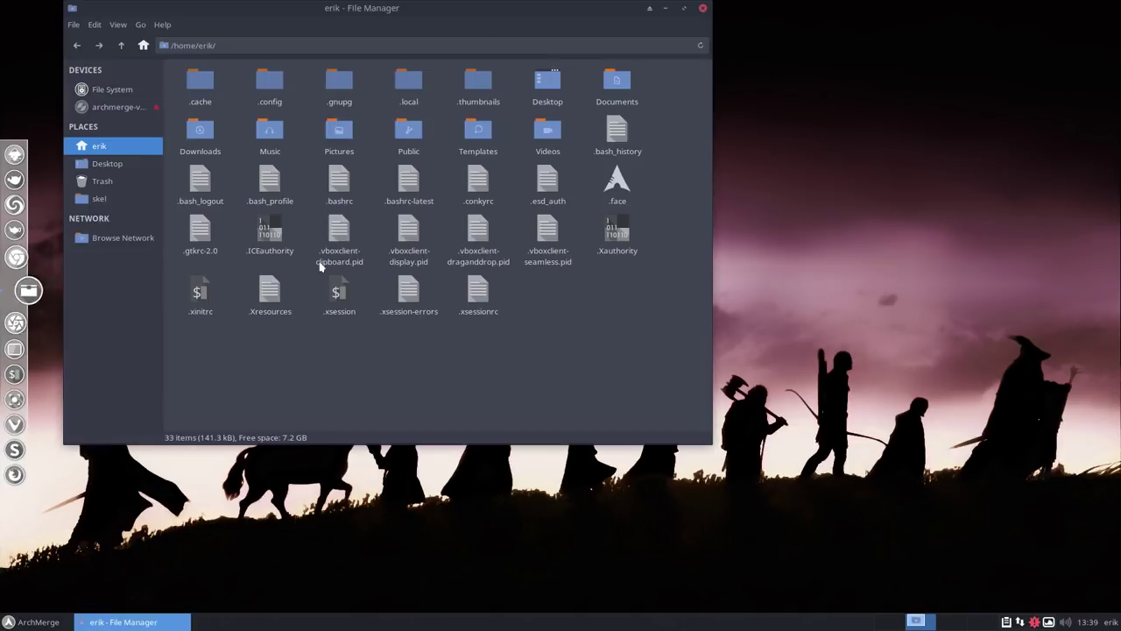
left_click(98, 89)
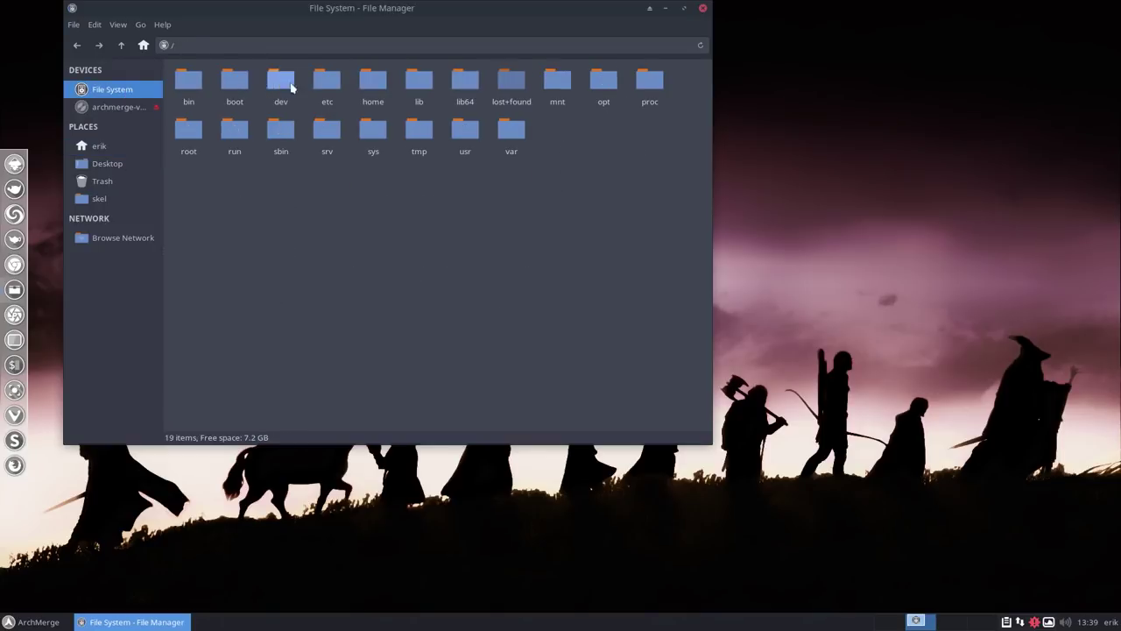
double_click(327, 81)
scroll(447, 284, "down", 10)
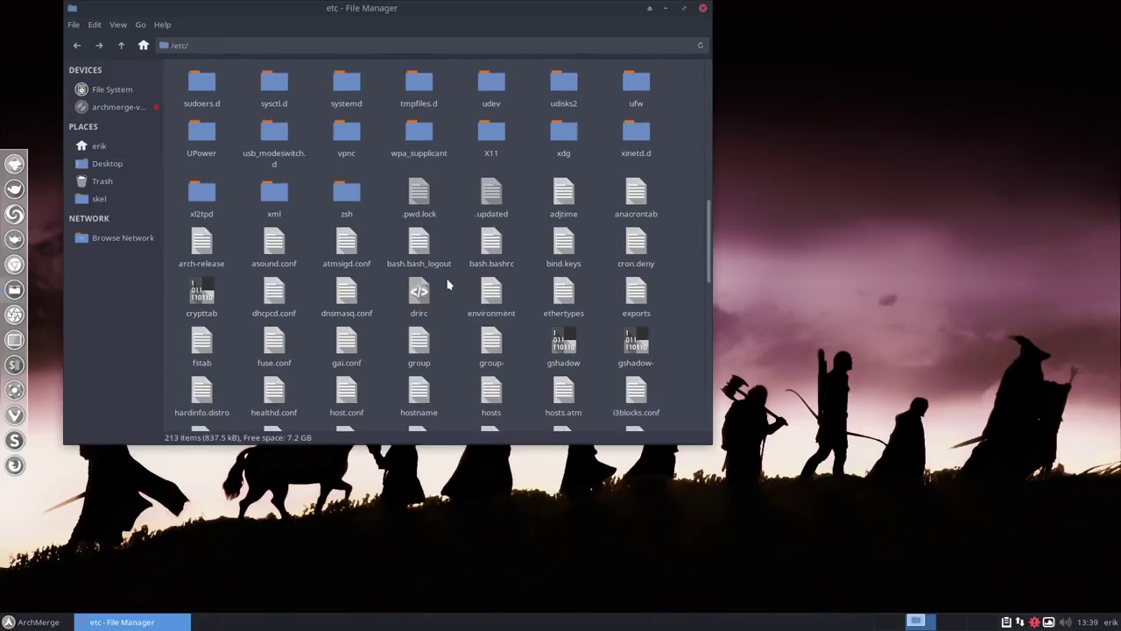
scroll(447, 284, "up", 3)
scroll(447, 284, "down", 3)
type("pam")
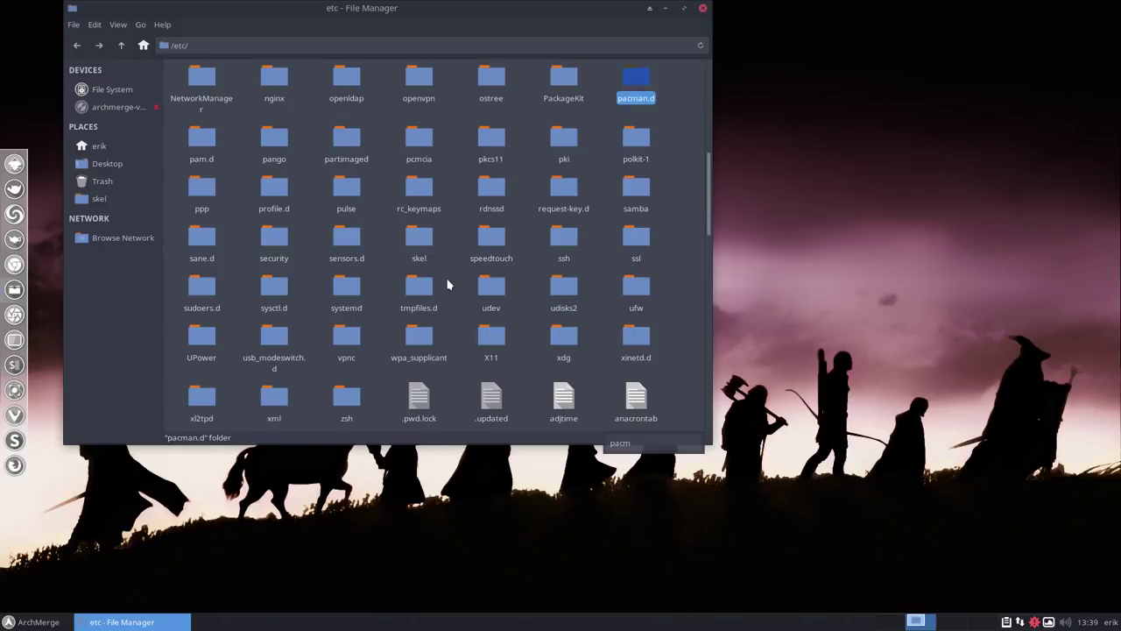
key("BackSpace")
type("cman.conf")
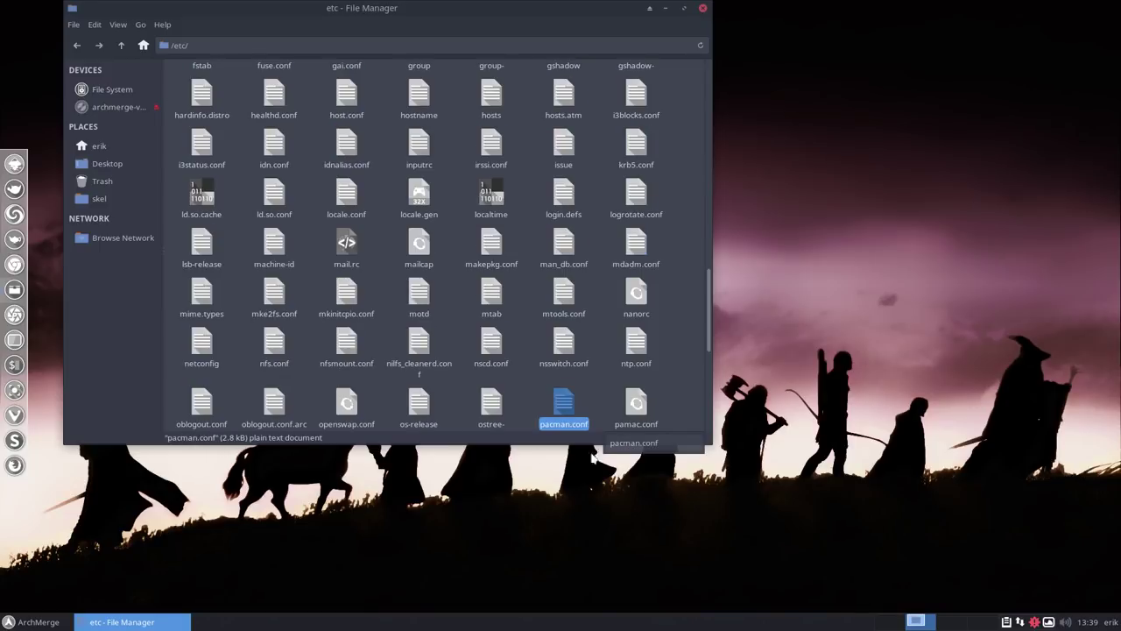
double_click(565, 405)
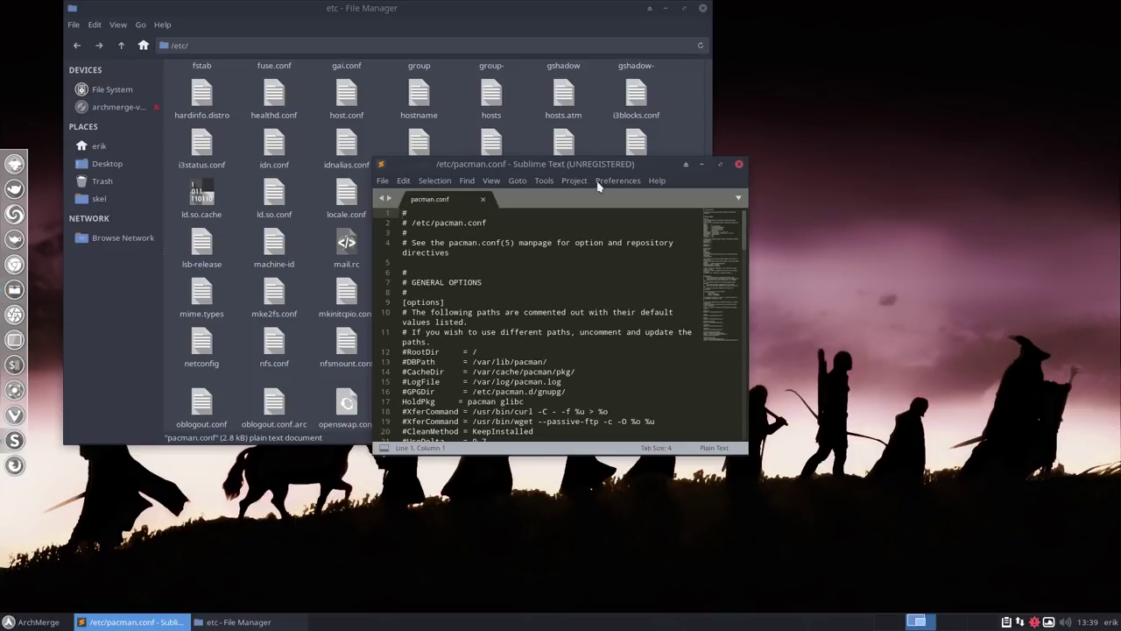
- Uncomment the archmergelinux_repo_testing header, SigLevel and Server lines in pacman.conf
left_click(720, 164)
scroll(436, 307, "down", 20)
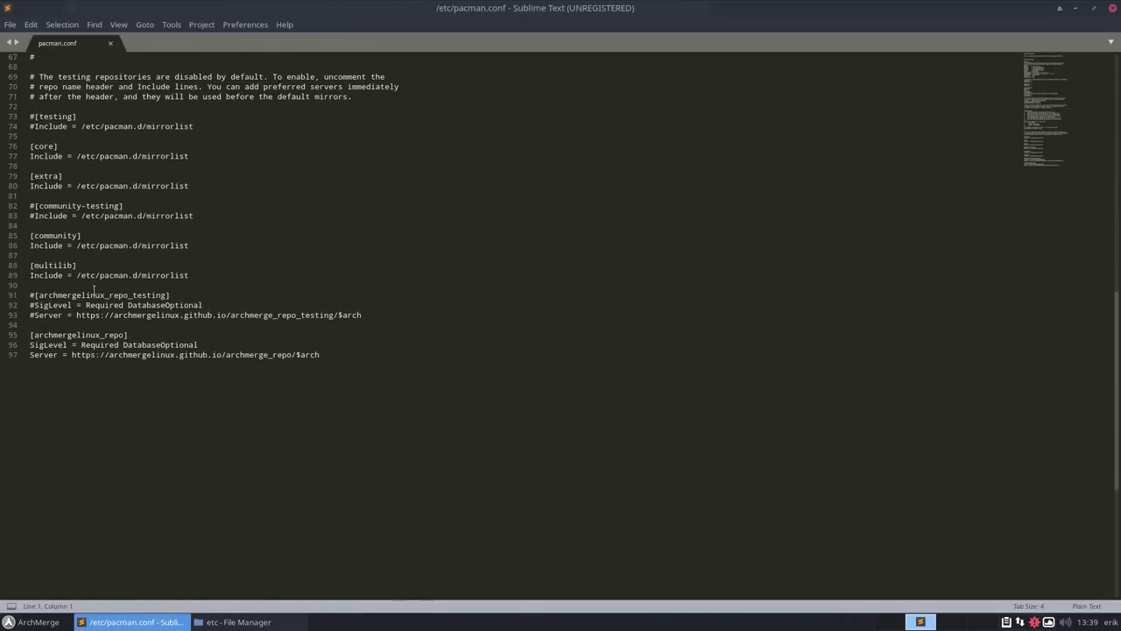
left_click(148, 295)
key("Up")
left_click(34, 296)
key("BackSpace")
key("Down")
key("Delete")
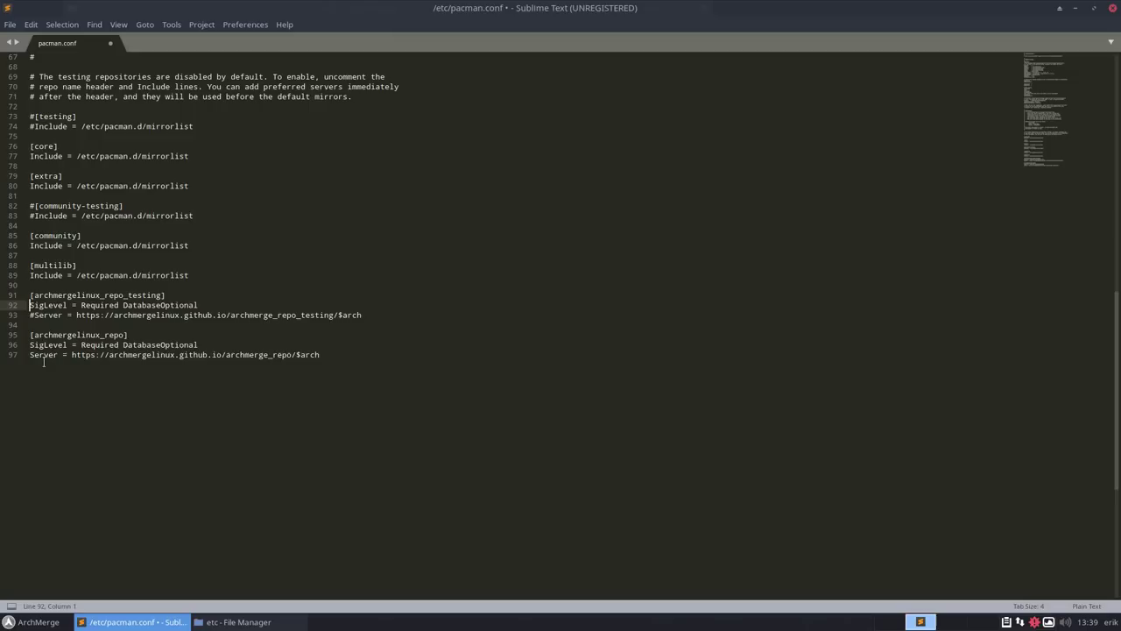
key("Down")
key("Delete")
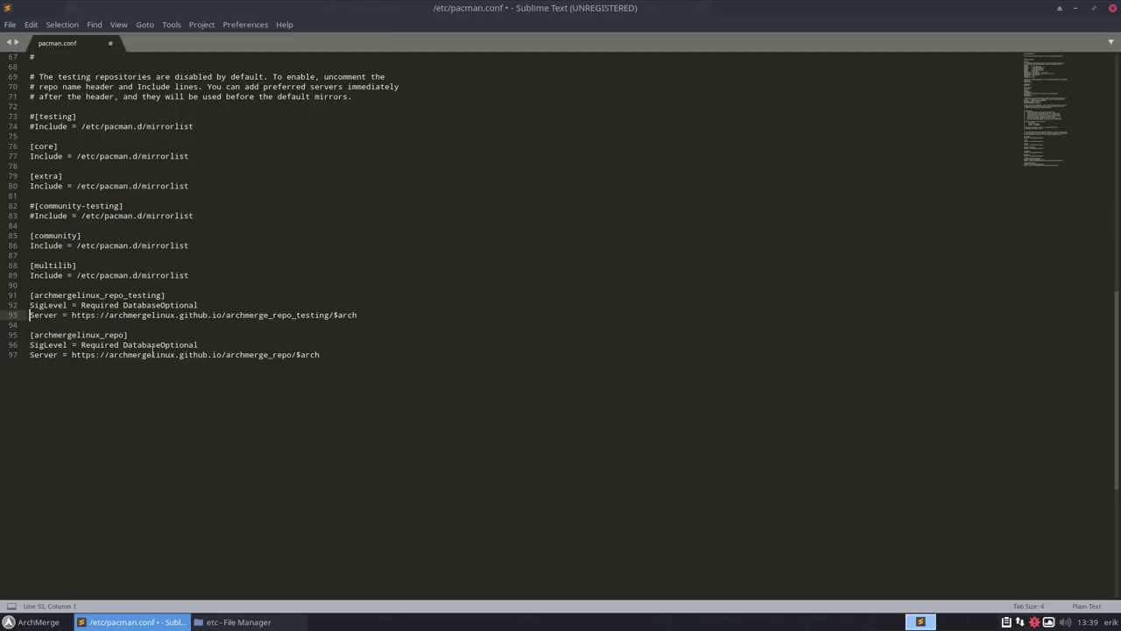
key("Up")
key("End")
- Save pacman.conf, authorizing with the account password, and close Sublime Text
key("ctrl+s")
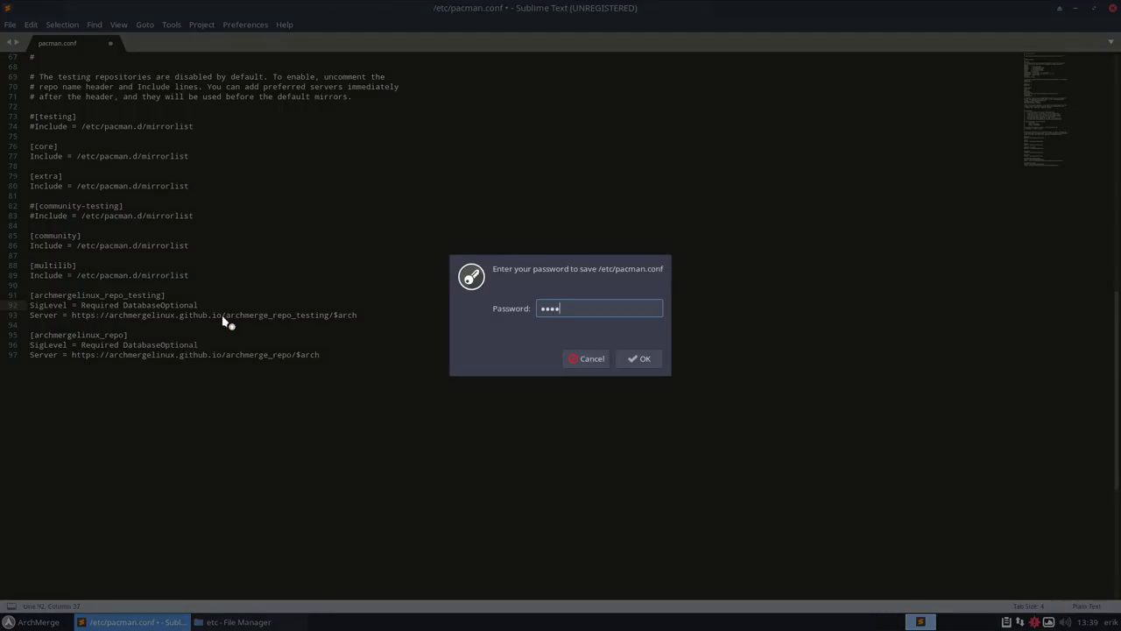
key("Return")
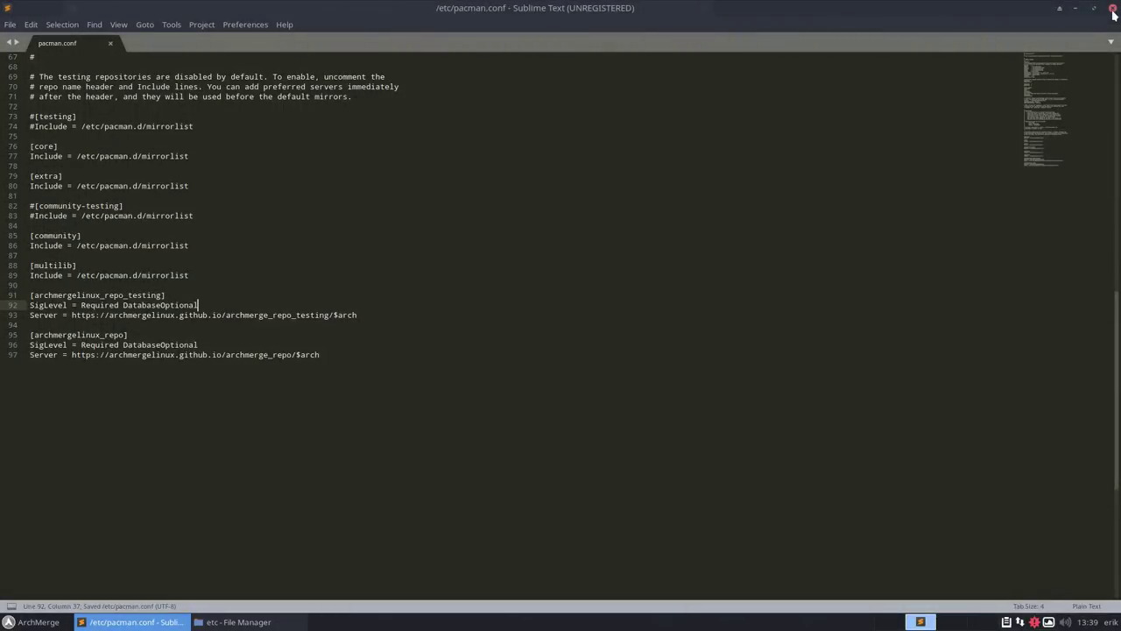
left_click(1113, 8)
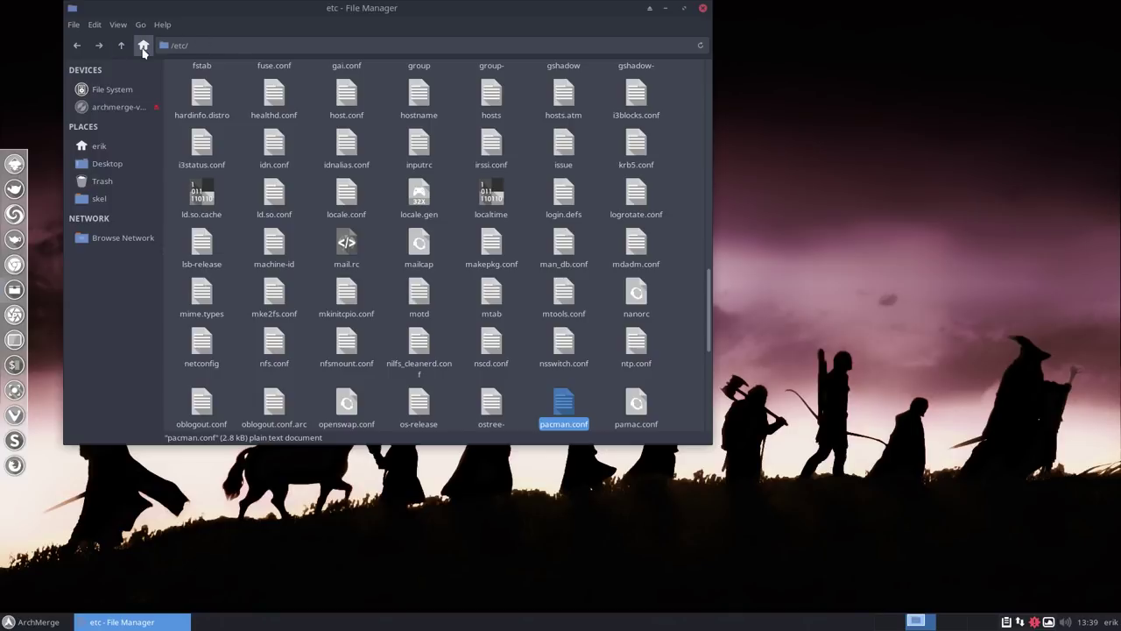
- Open a Termite terminal in the Desktop folder from the desktop's right-click menu
right_click(795, 162)
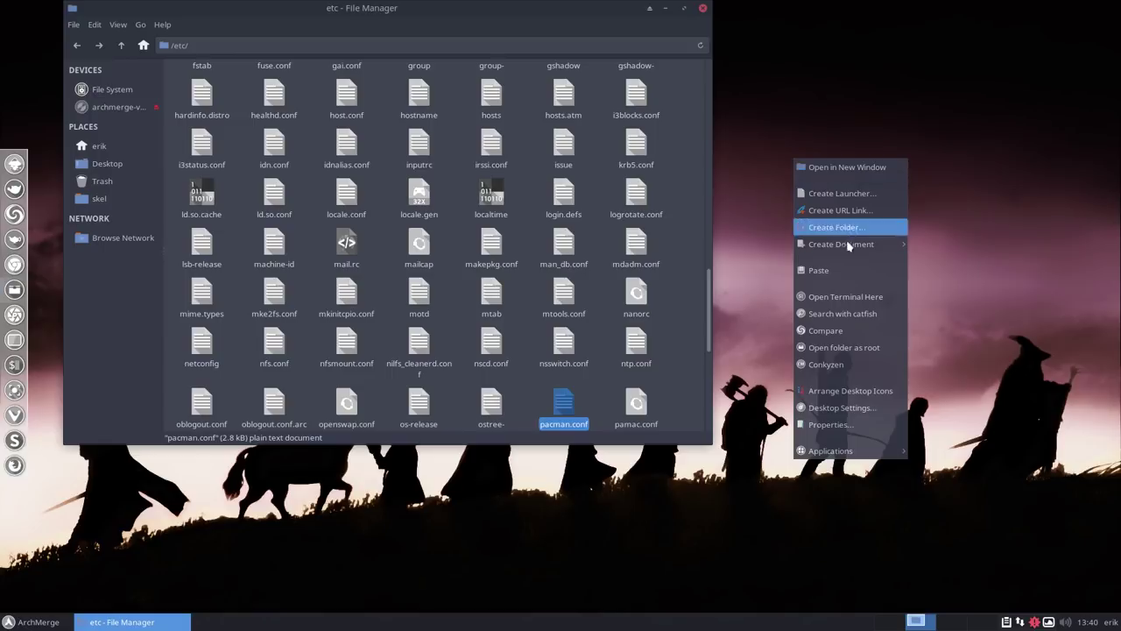
left_click(845, 296)
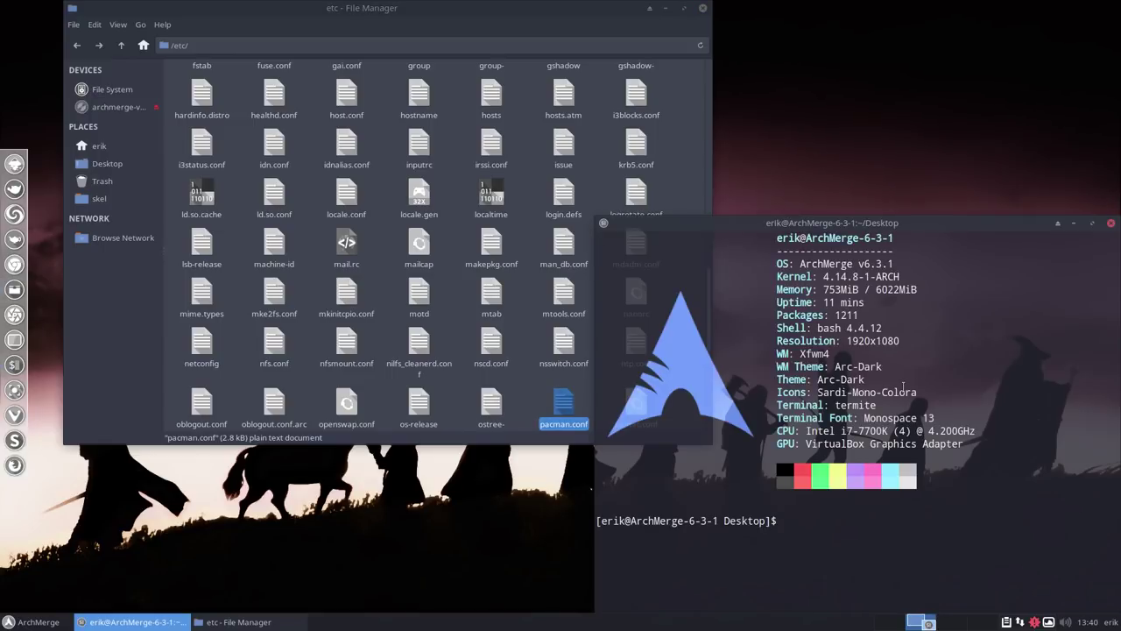
type("./")
key("BackSpace")
key("BackSpace")
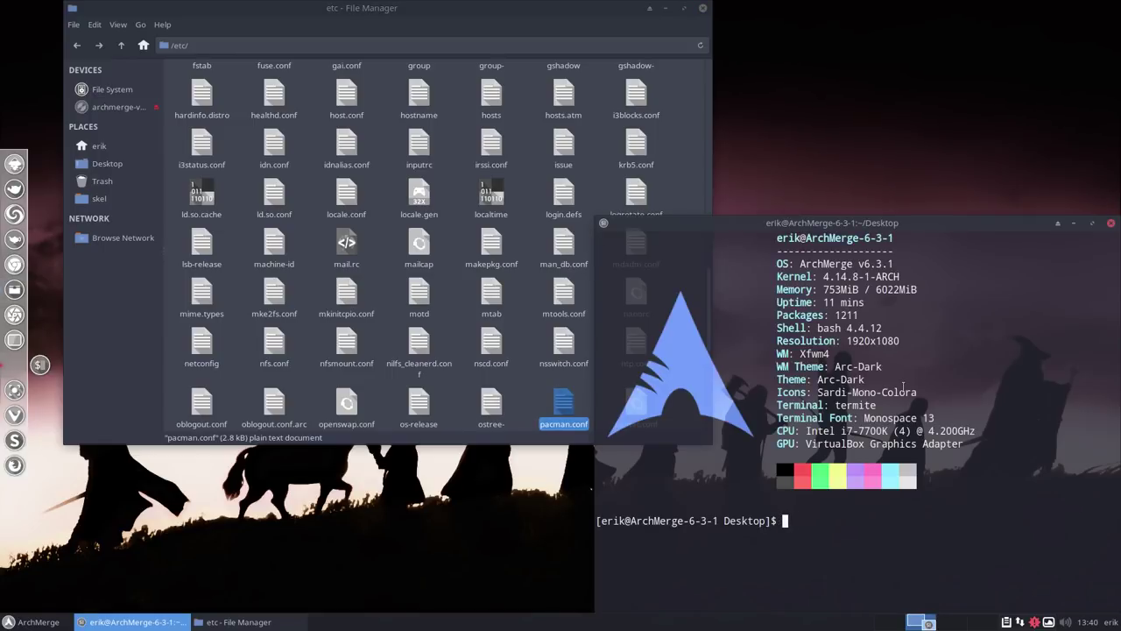
- Run sudo pacman -Syyu and review the testing repo sync and 13 upgradable packages
type("sudo pacman ")
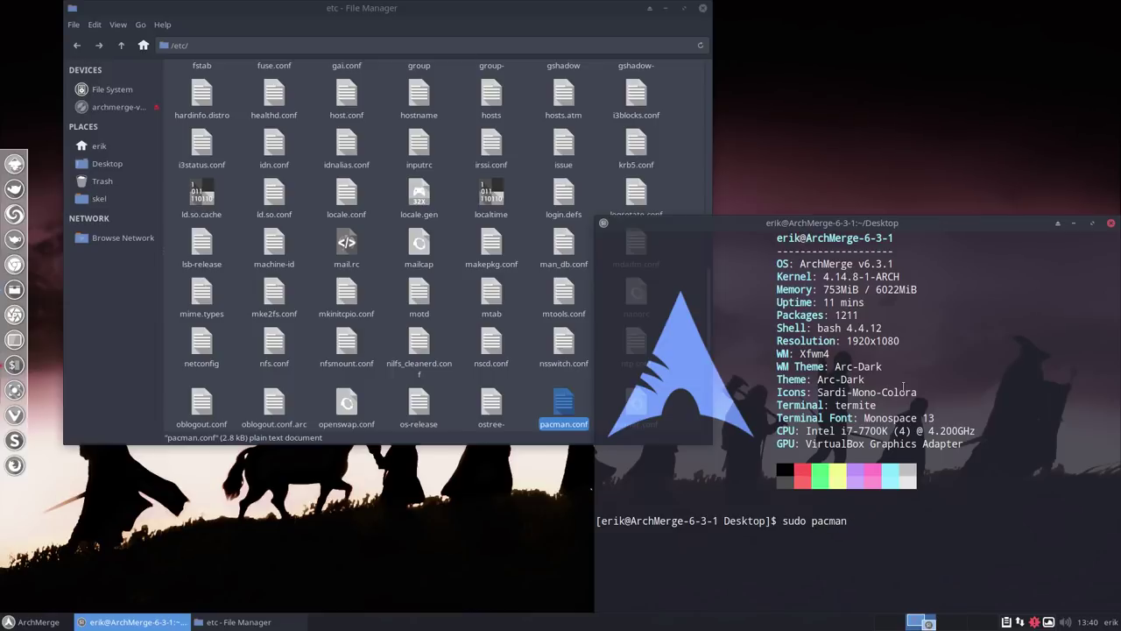
type("-Syyu")
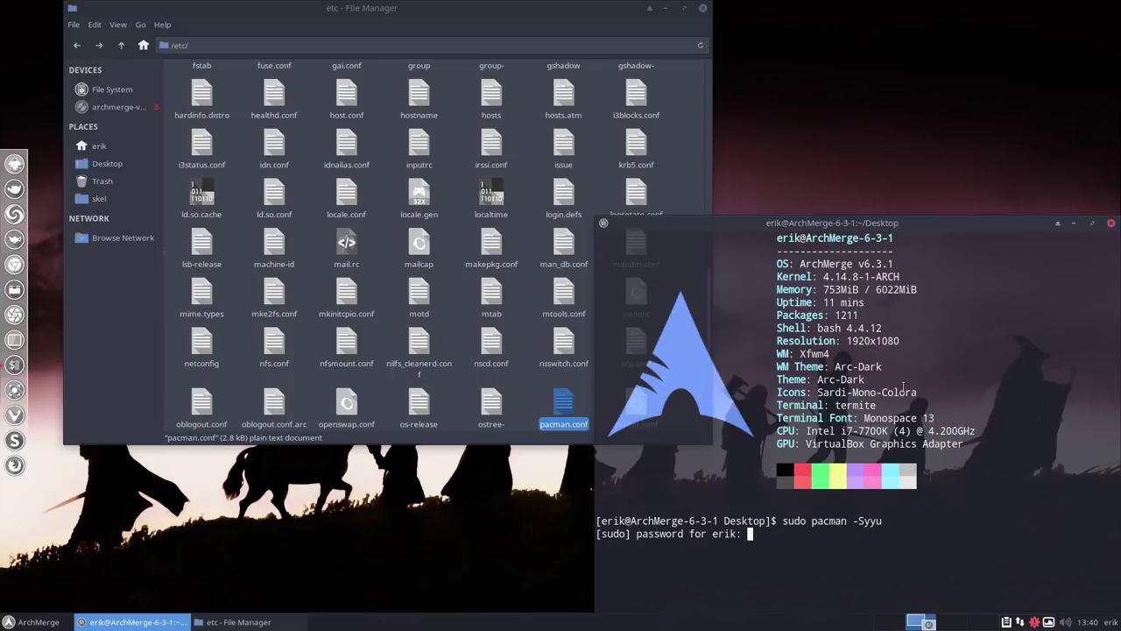
key("Return")
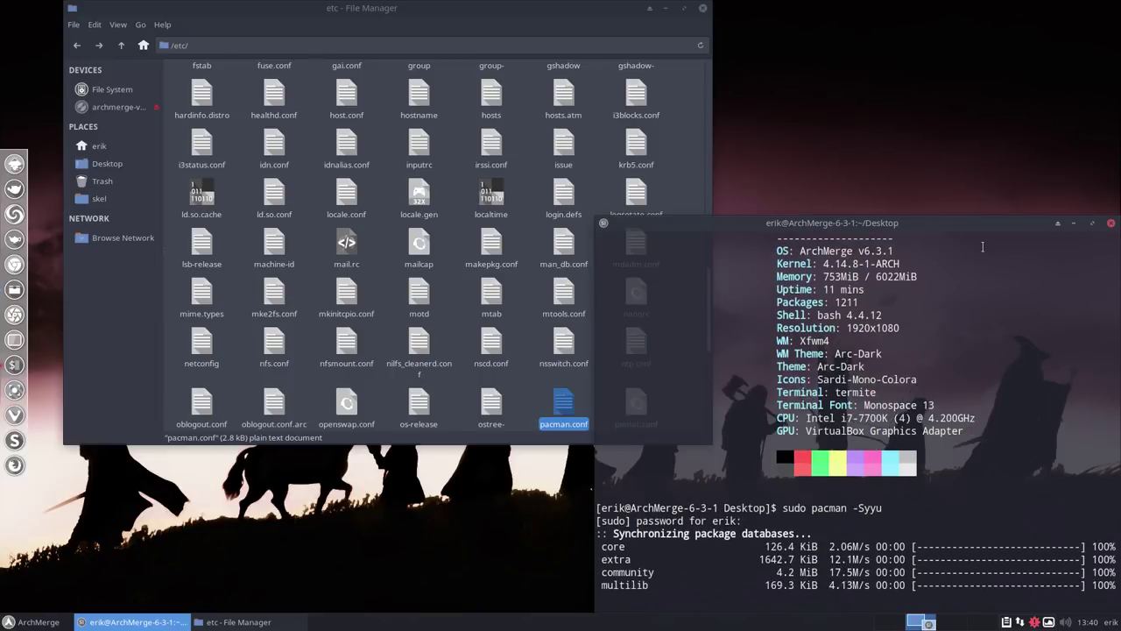
left_click_drag(962, 230, 694, 8)
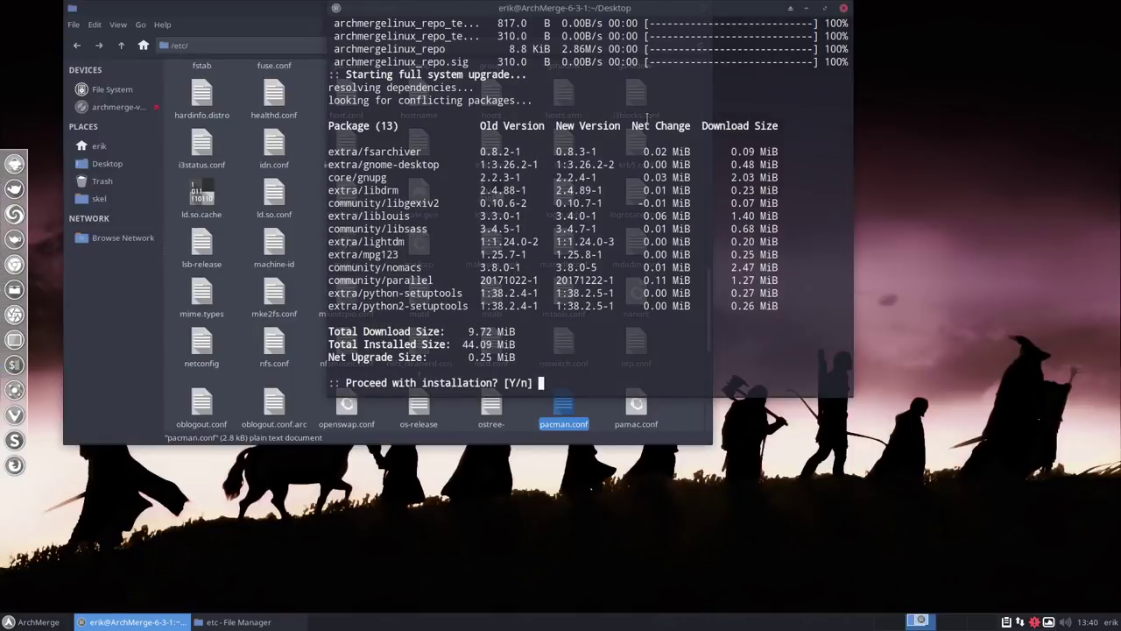
scroll(453, 54, "up", 1)
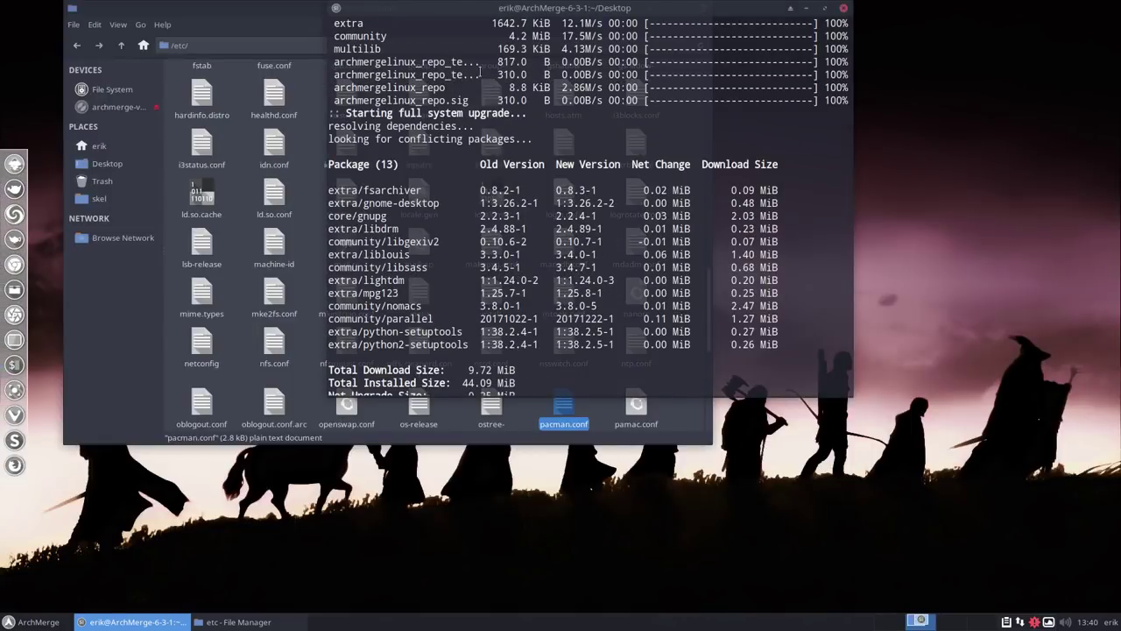
left_click_drag(480, 75, 330, 68)
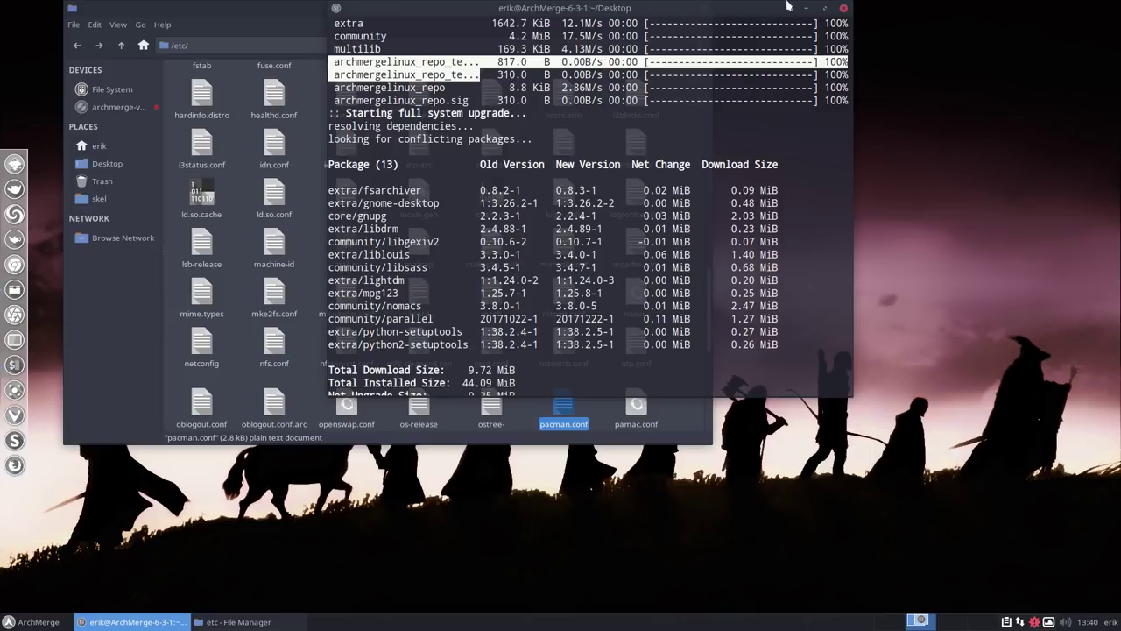
- Close the upgrade terminal and view the pending updates in Pamac from the tray
left_click(843, 11)
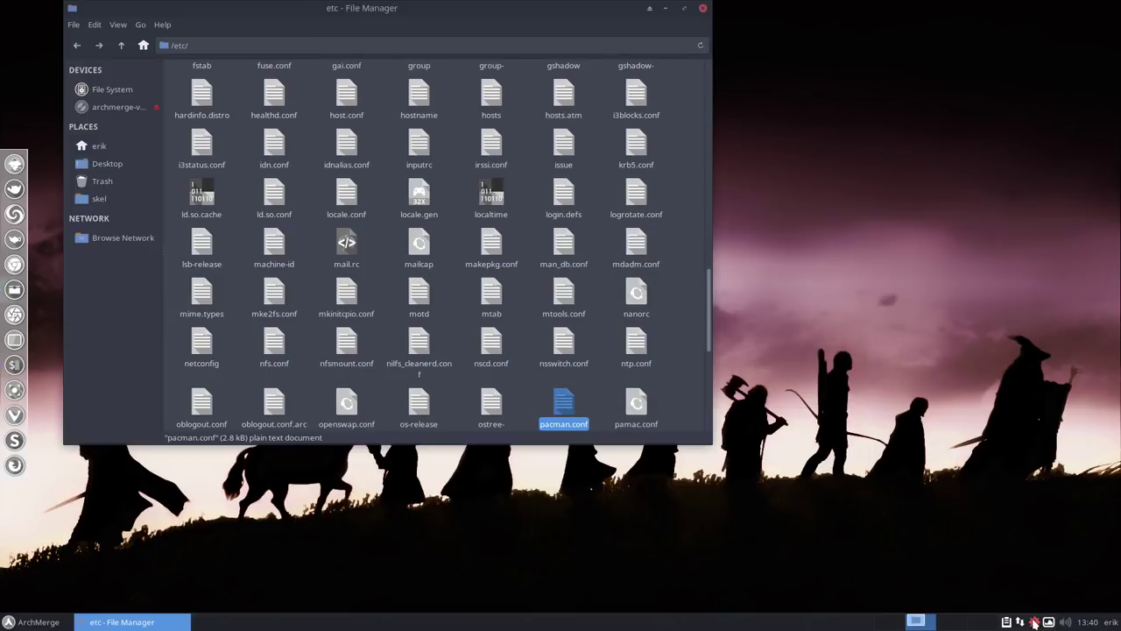
left_click(1035, 622)
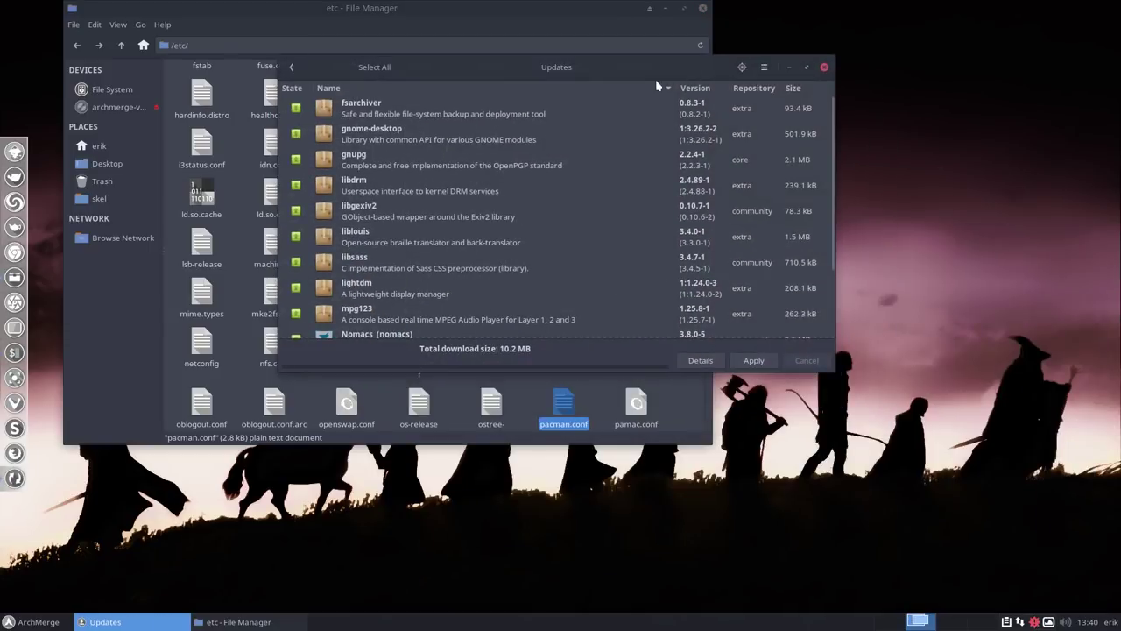
left_click(291, 67)
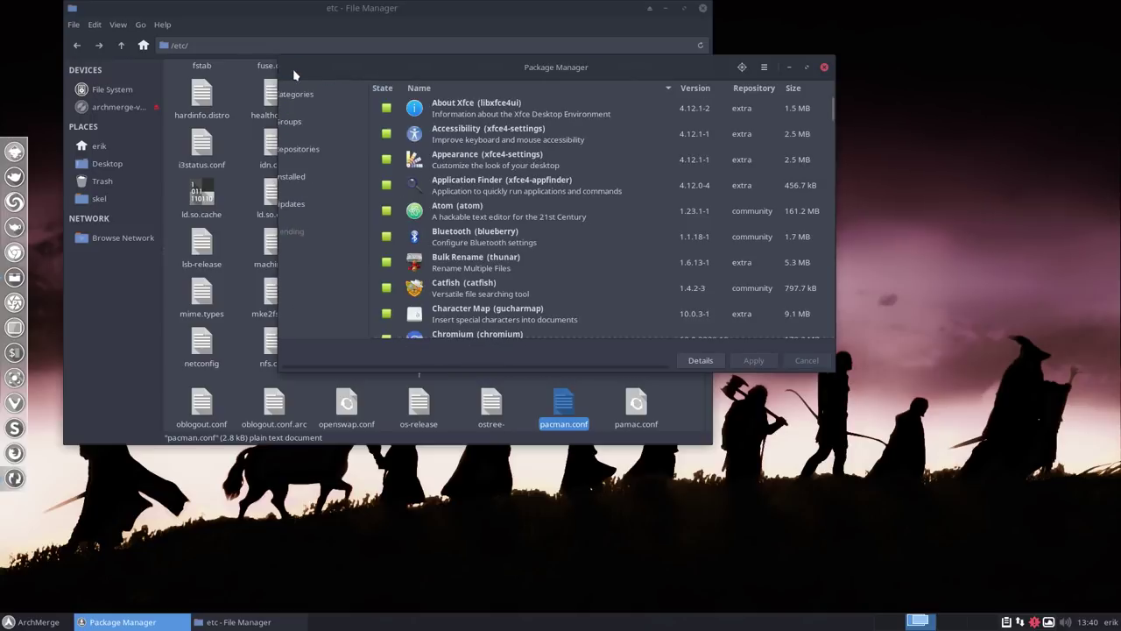
- Browse archmergelinux_repo_testing, inspect archmerge-polybar-git 6.2-6, then close Pamac
left_click(309, 149)
left_click(329, 210)
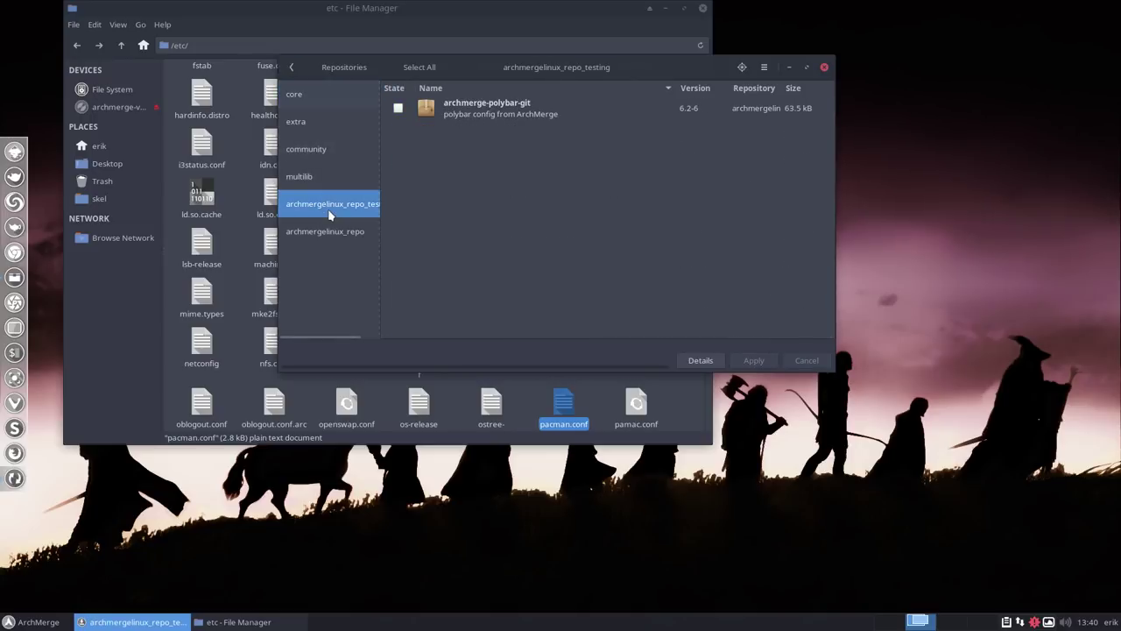
left_click(527, 115)
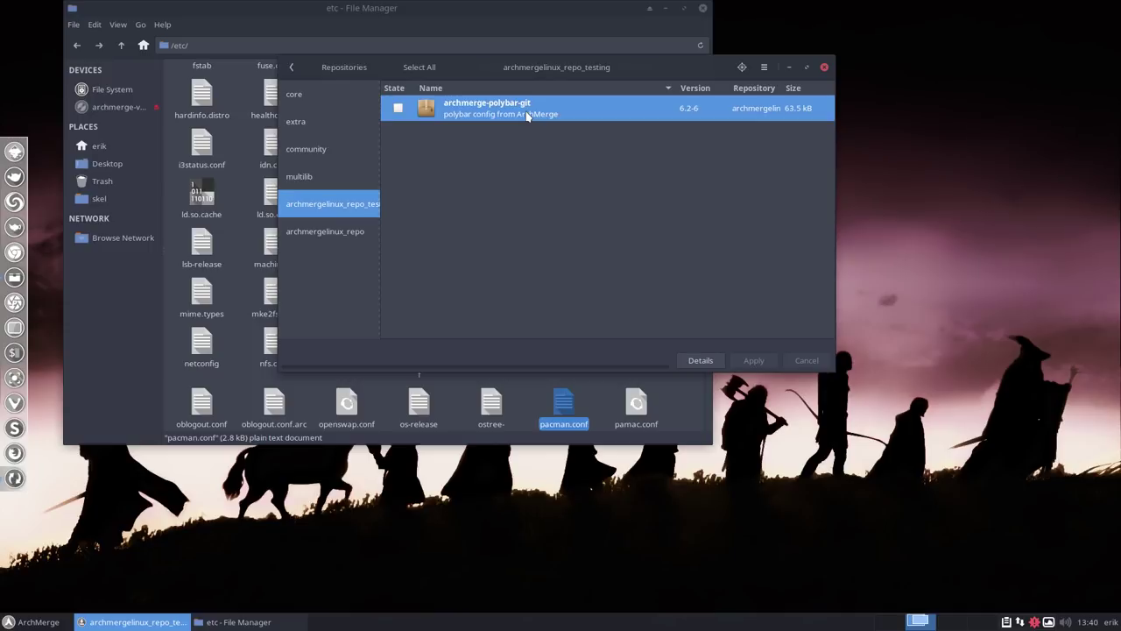
left_click(824, 68)
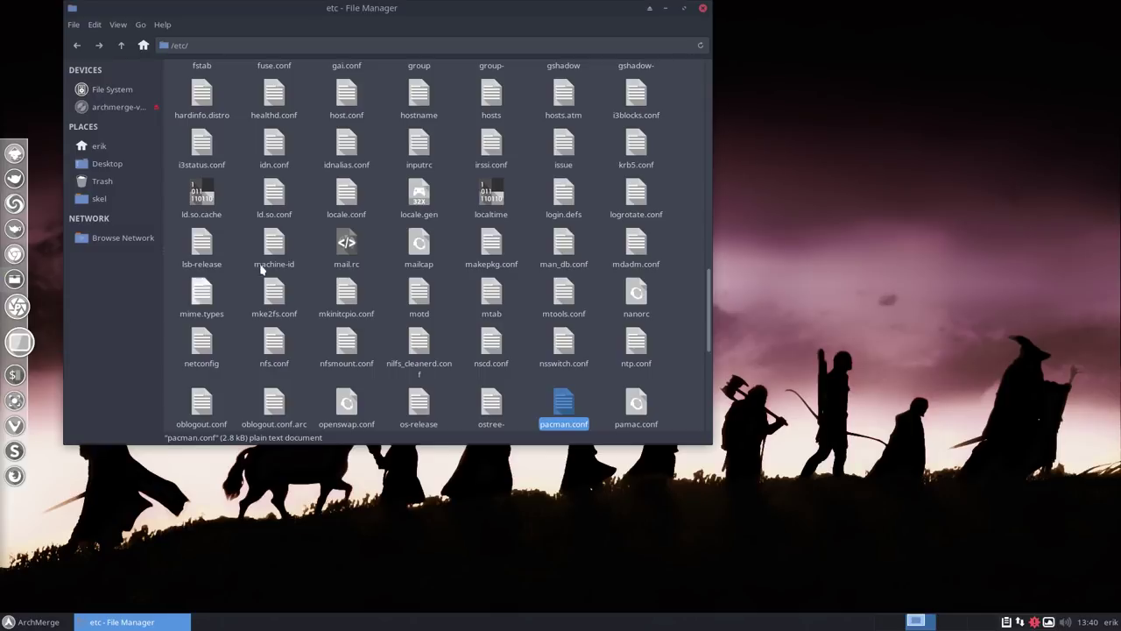
- Close Thunar, search the Whisker menu for 'atom', then dismiss the menu
left_click(702, 8)
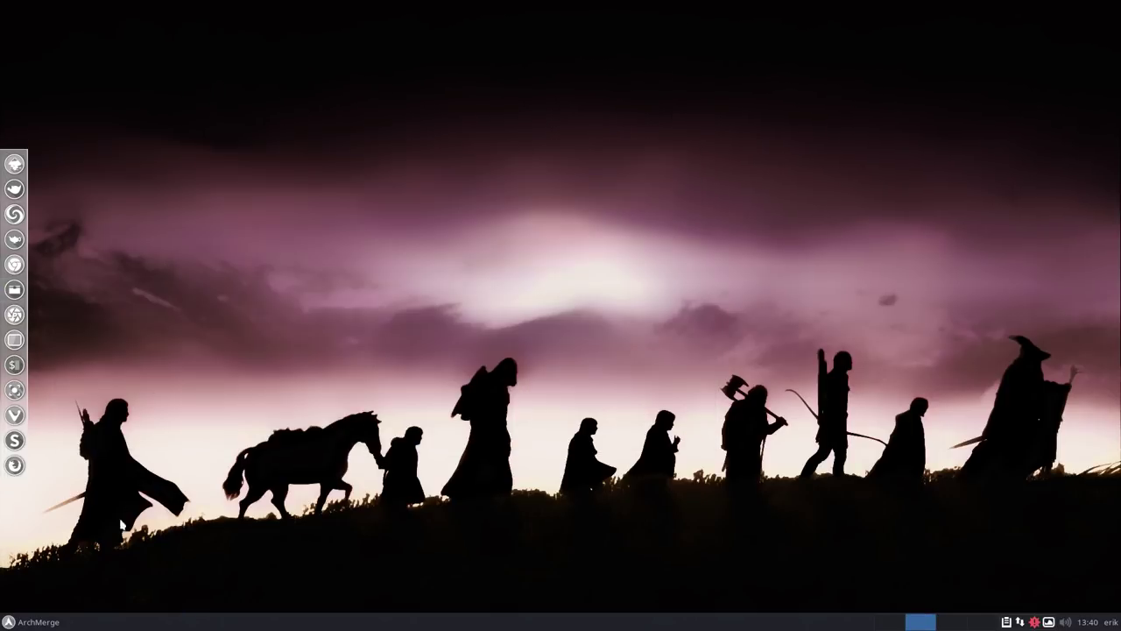
left_click(35, 622)
type("atom")
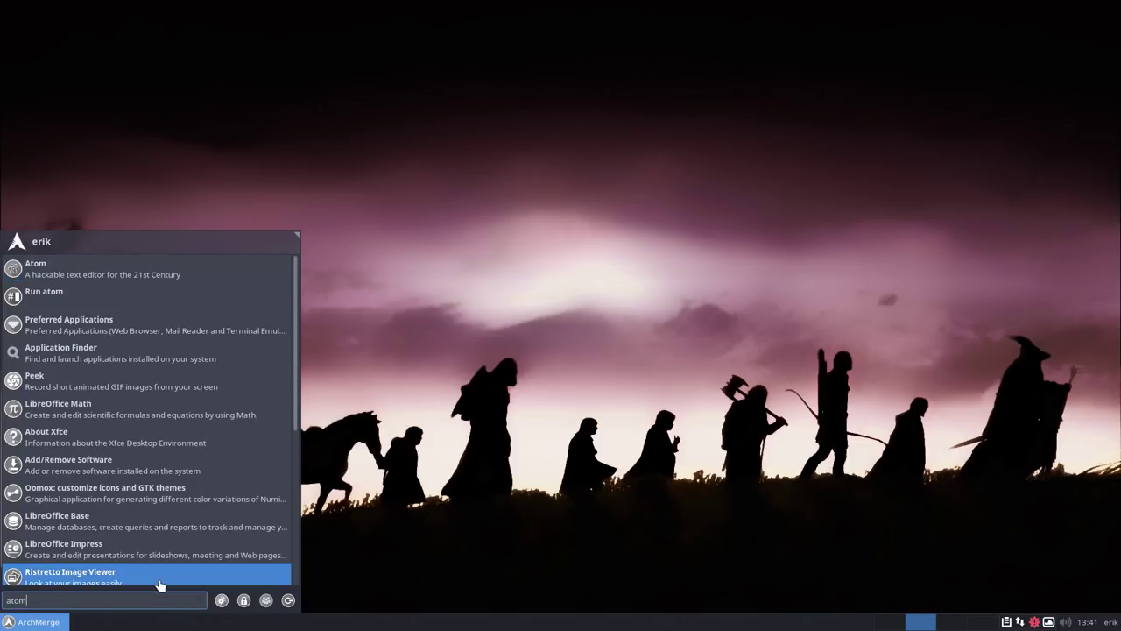
left_click(477, 532)
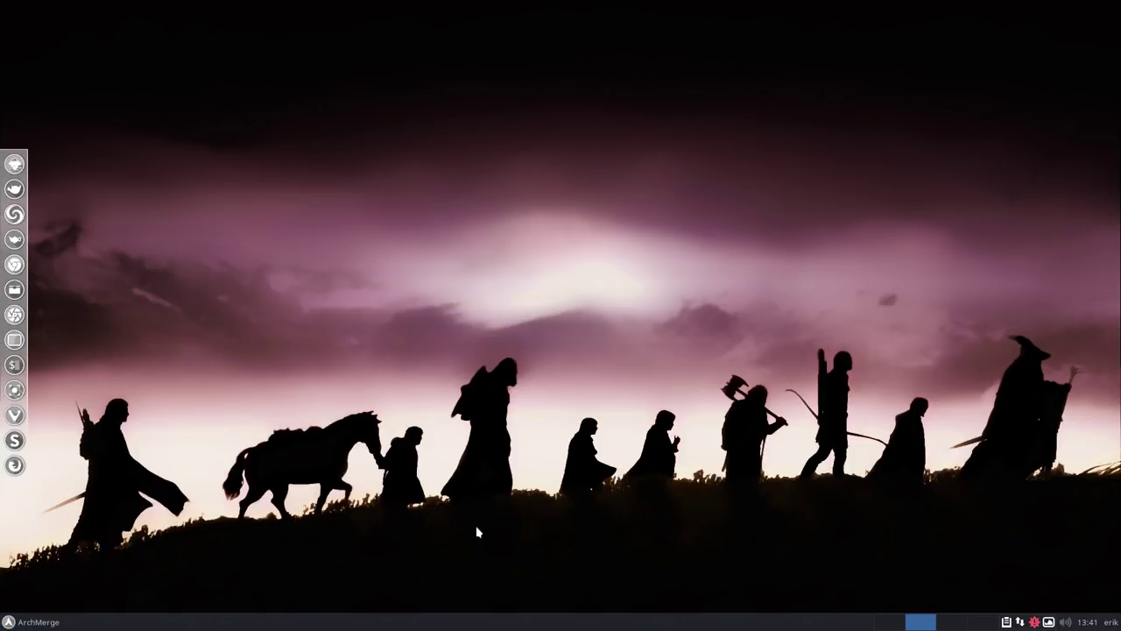
- Open a terminal with Ctrl+Alt+T, clear a trial 'snap' command, and launch gtop
key("ctrl+alt+t")
type("snp")
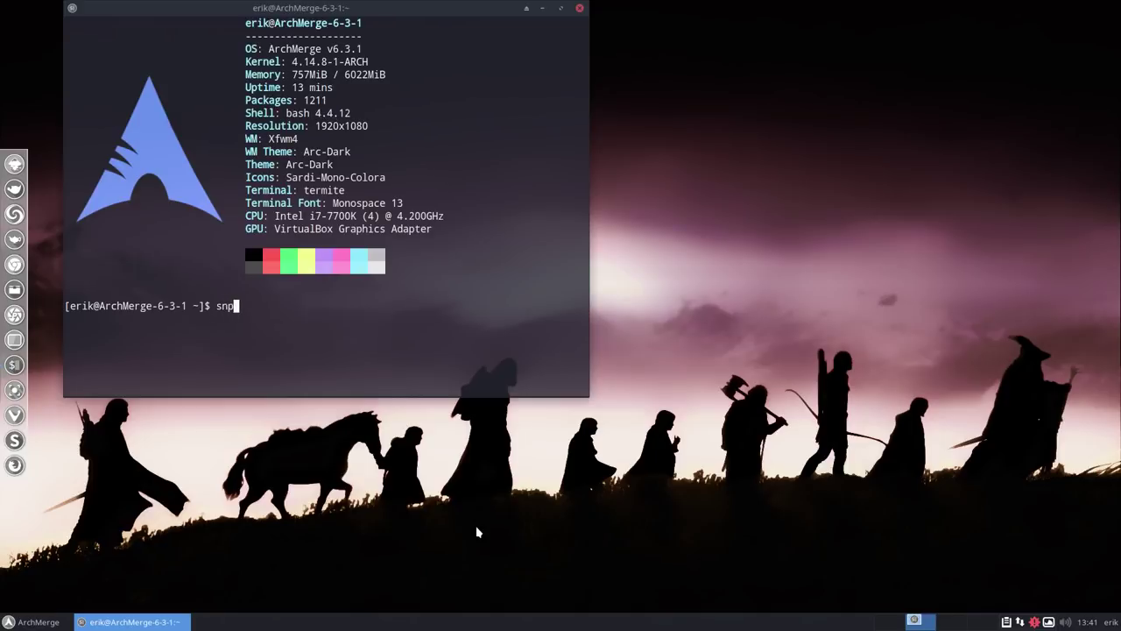
key("BackSpace")
type("ap")
key("BackSpace")
key("BackSpace")
key("BackSpace")
key("BackSpace")
key("BackSpace")
type("gtop")
key("Return")
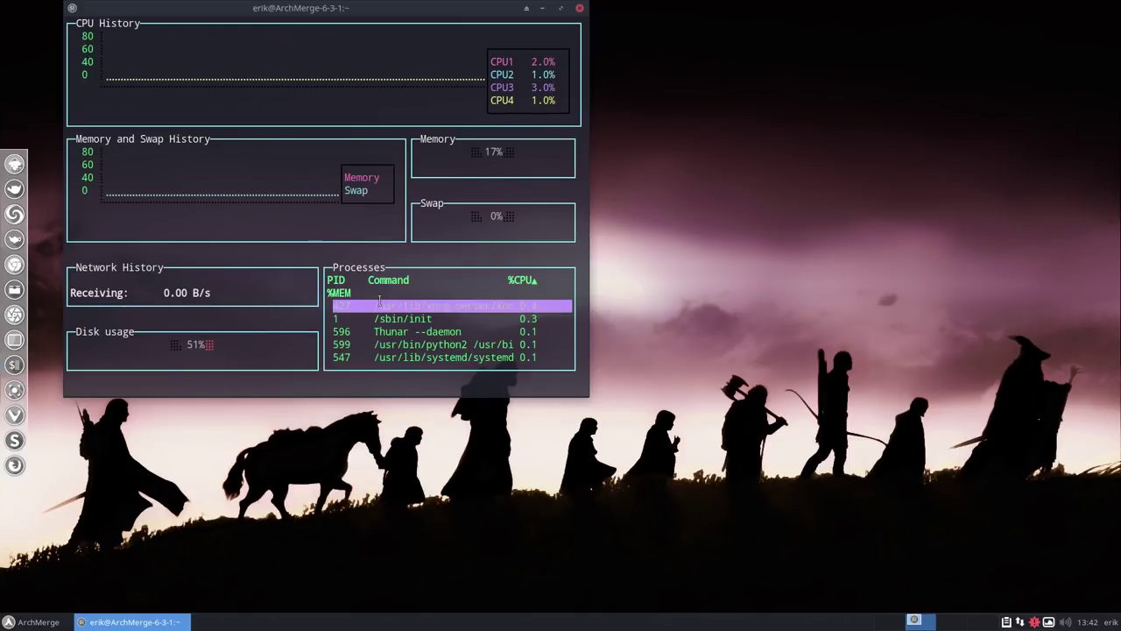
- Quit gtop, search the Whisker menu for 'atom', dismiss it, and close the terminal
key("q")
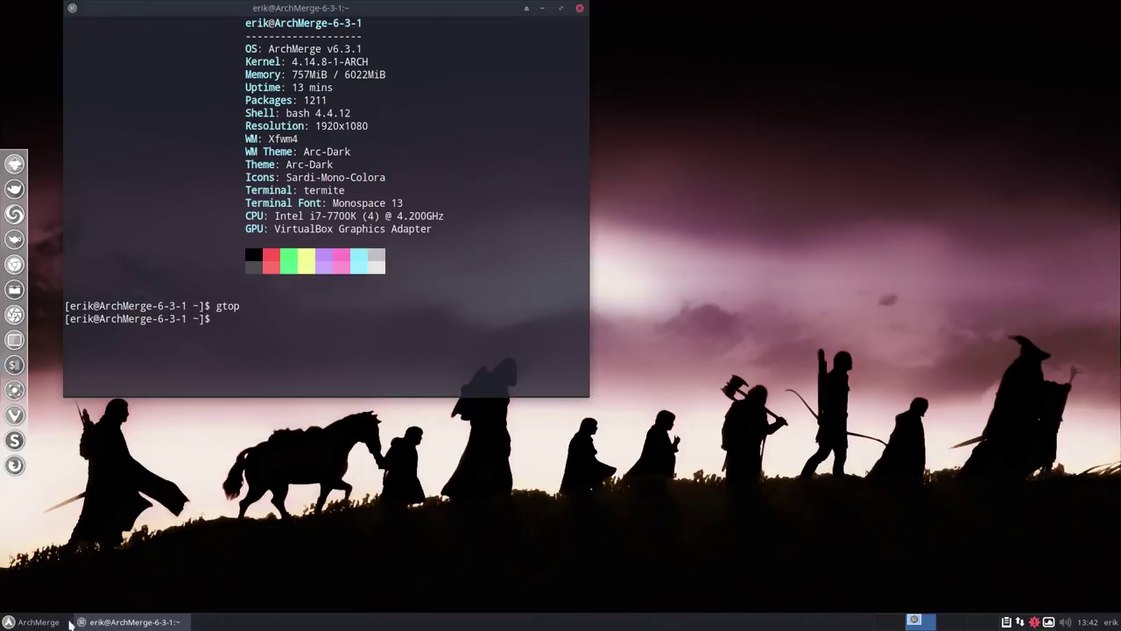
left_click(57, 624)
type("zyom")
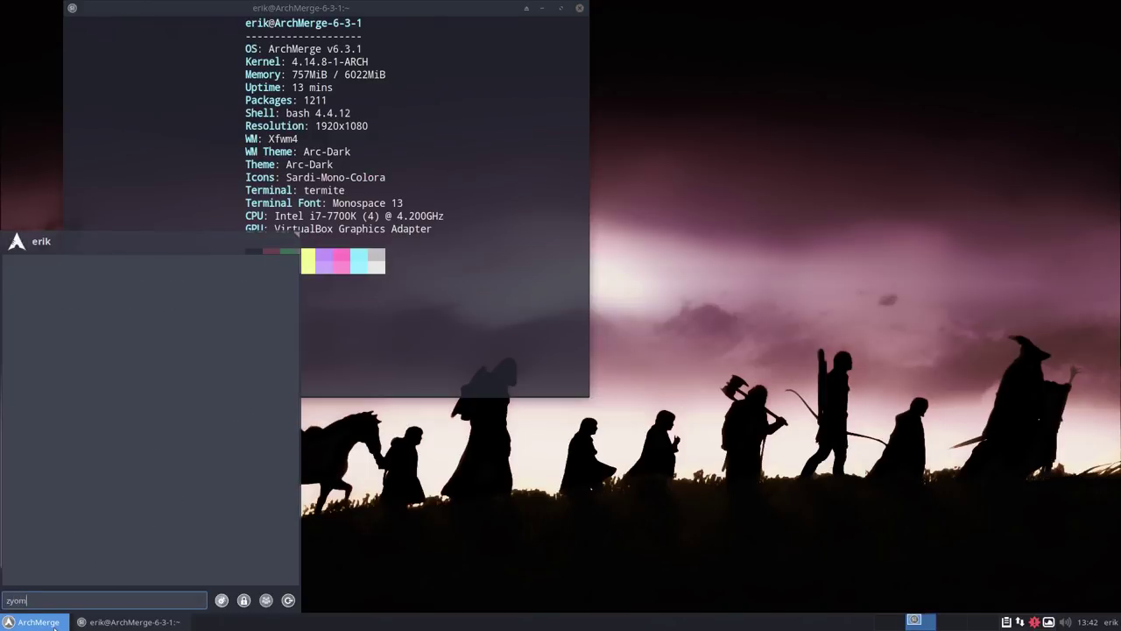
key("BackSpace")
key("BackSpace")
key("BackSpace")
key("BackSpace")
type("atom")
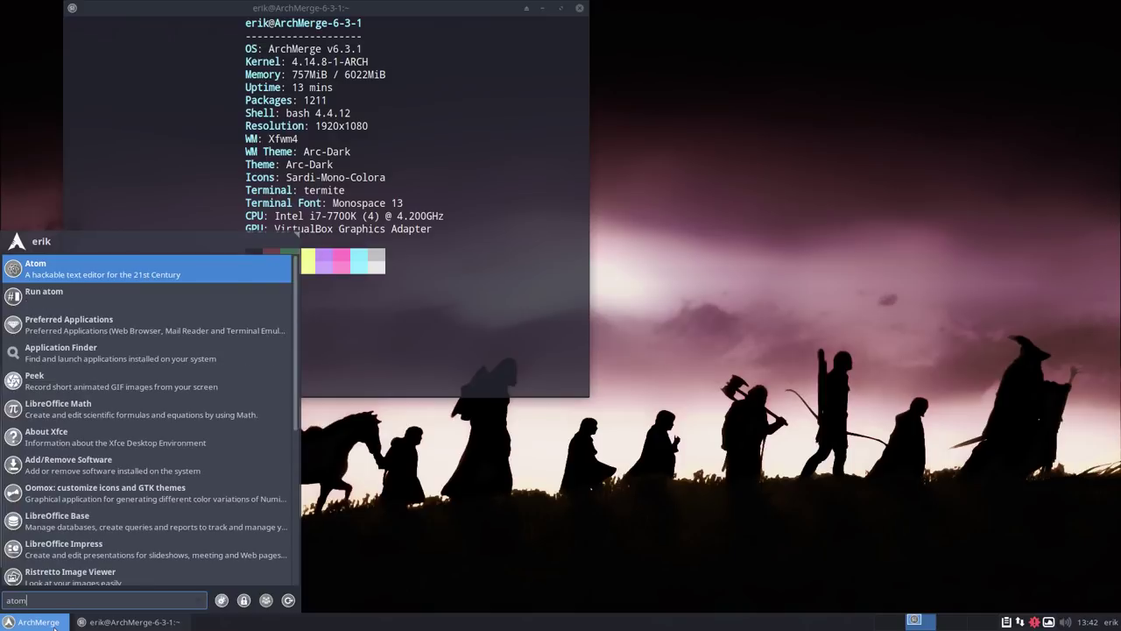
key("BackSpace")
key("Escape")
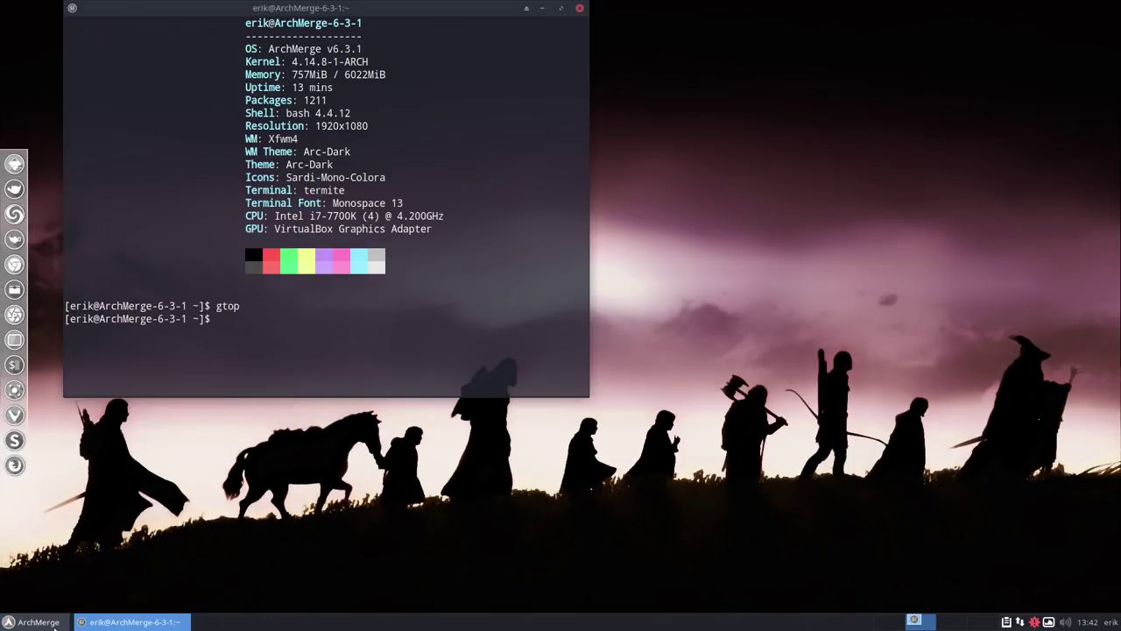
left_click(580, 9)
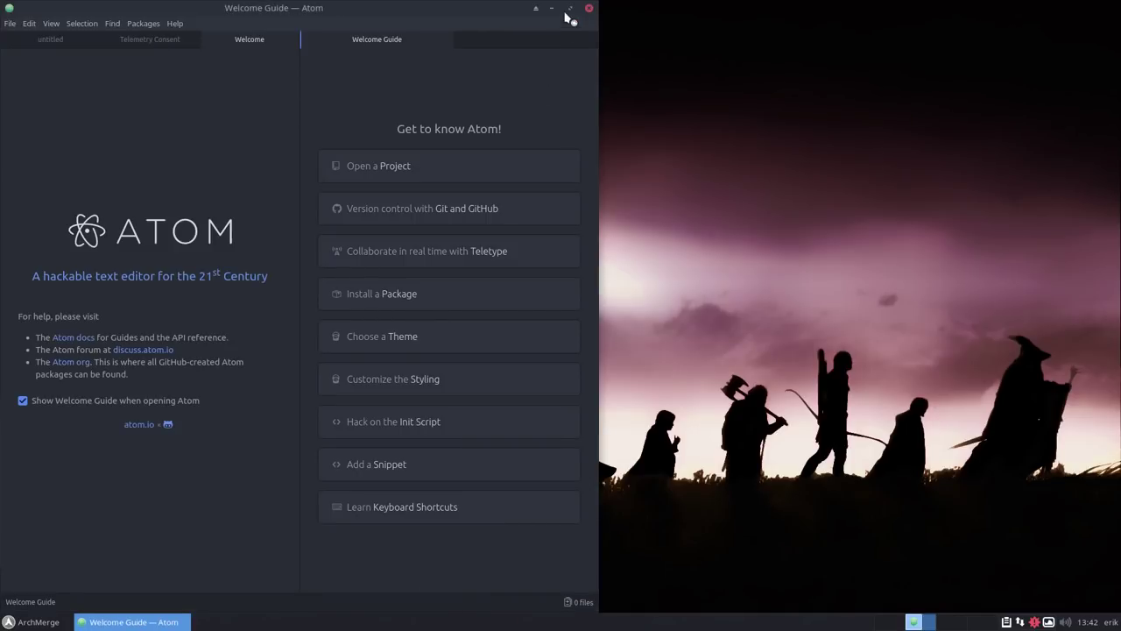
- Turn off 'Show Welcome Guide when opening Atom', accept telemetry, close welcome tabs, and exit Atom
left_click(571, 9)
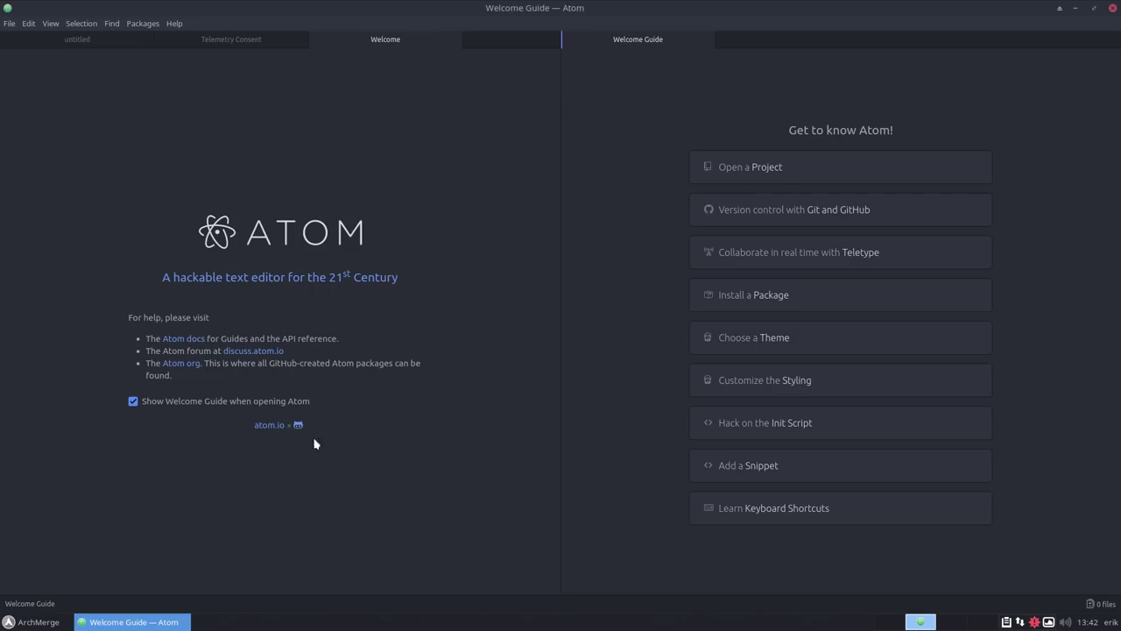
left_click(133, 403)
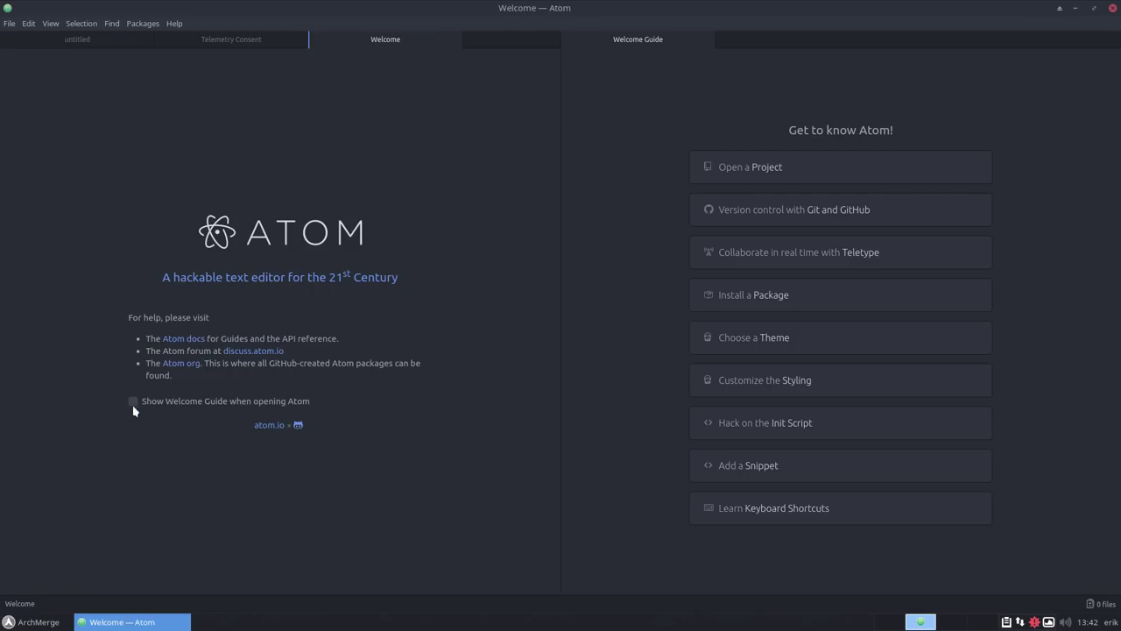
left_click(452, 38)
left_click(347, 351)
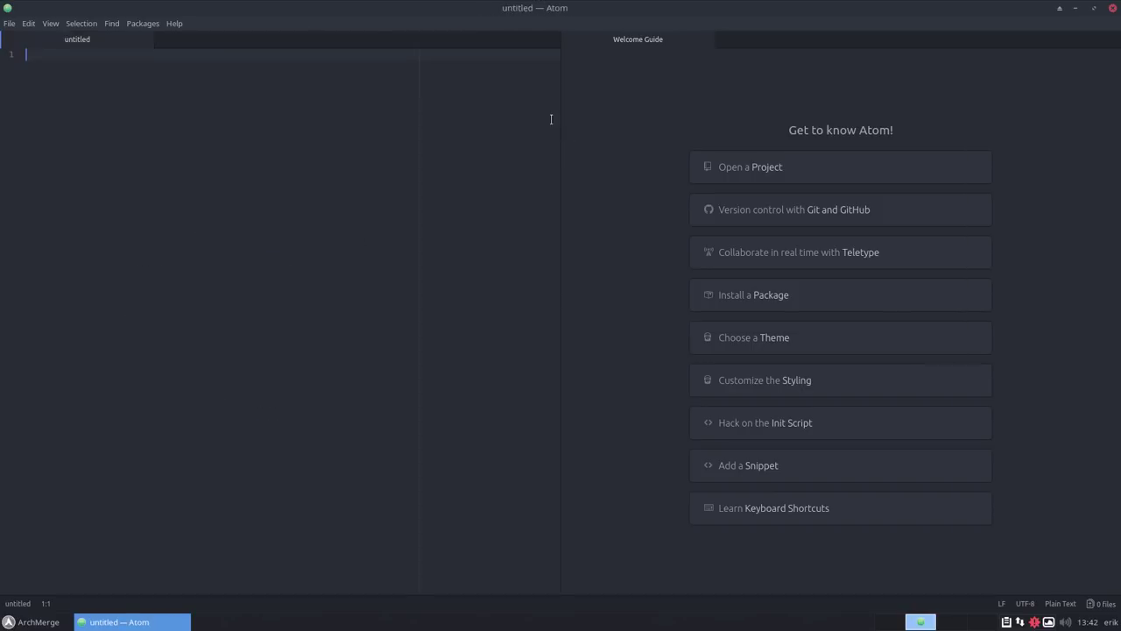
left_click(703, 41)
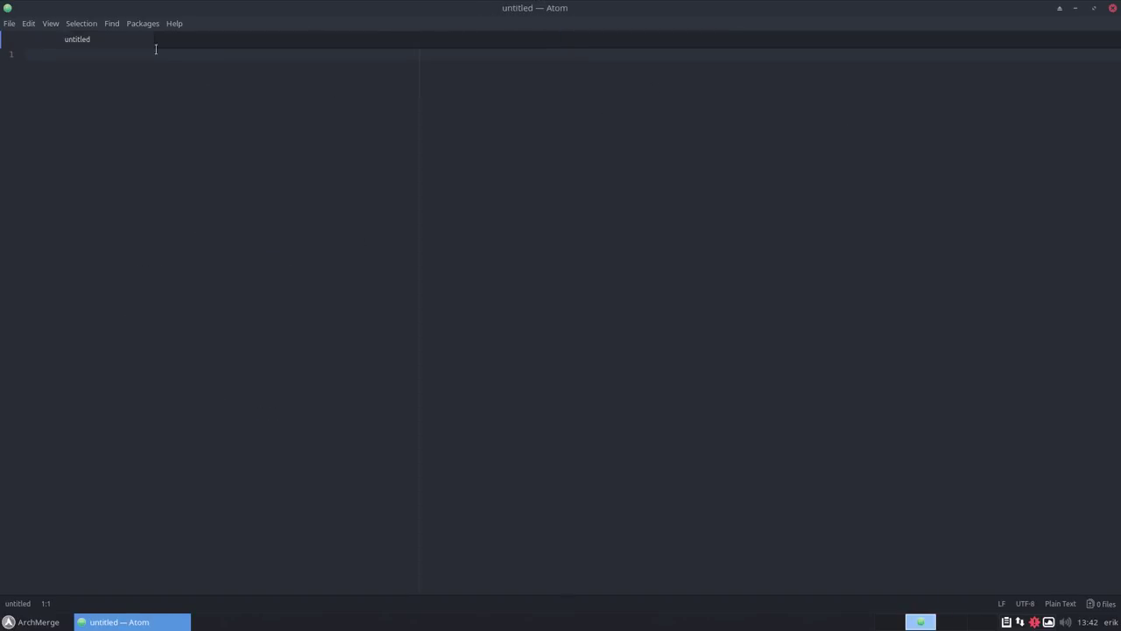
left_click(1112, 8)
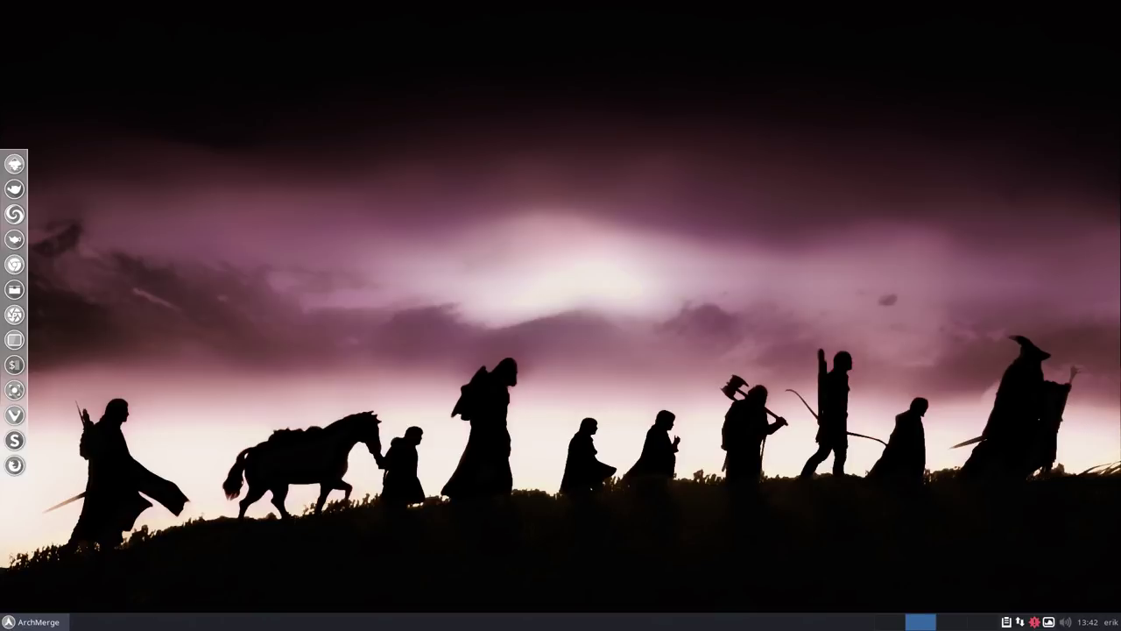
left_click(35, 622)
type("tim")
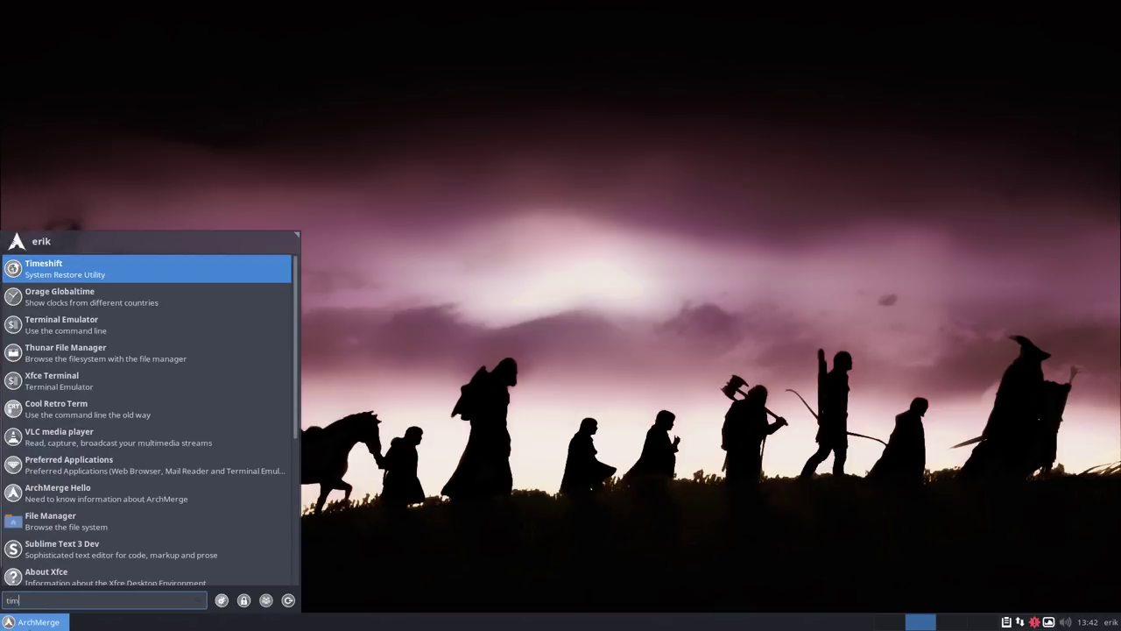
key("Return")
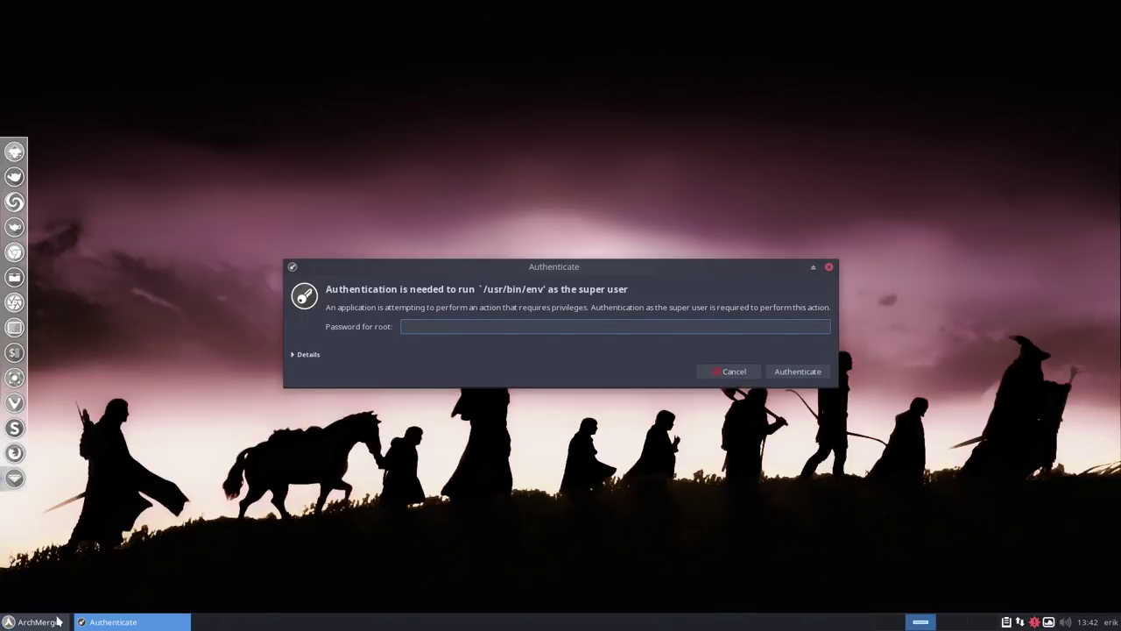
type("*****")
key("Return")
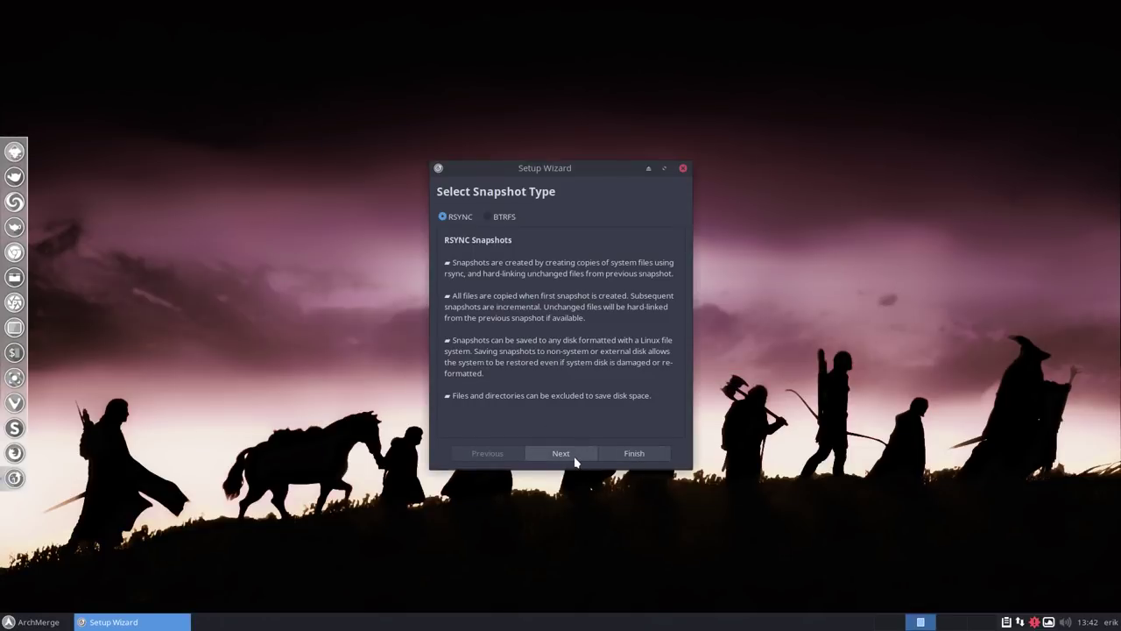
left_click(576, 460)
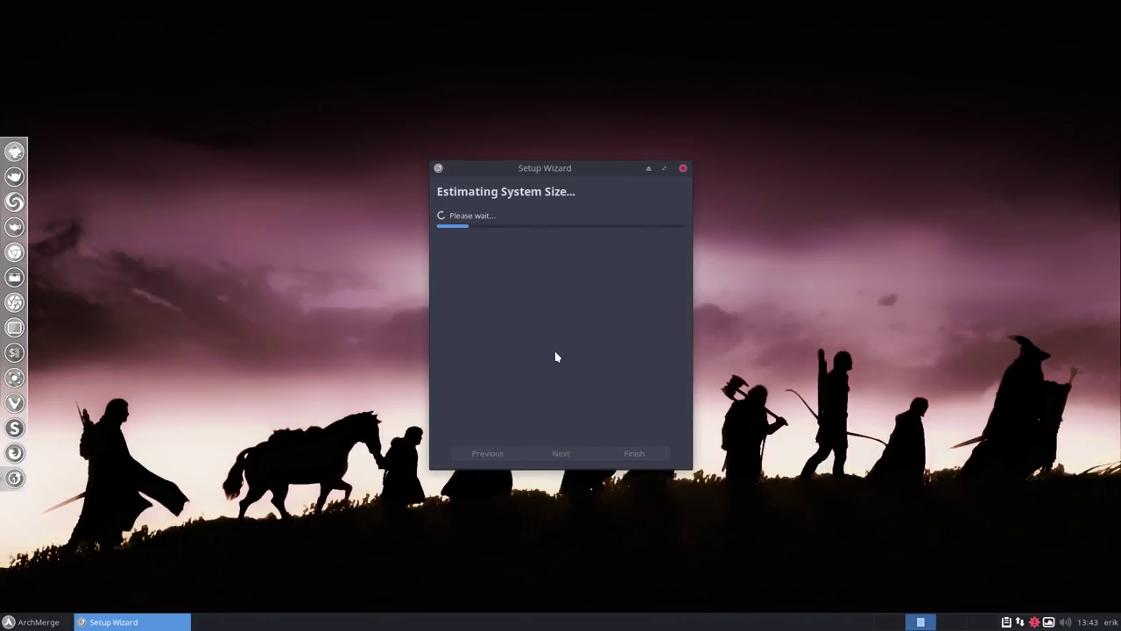
left_click(683, 169)
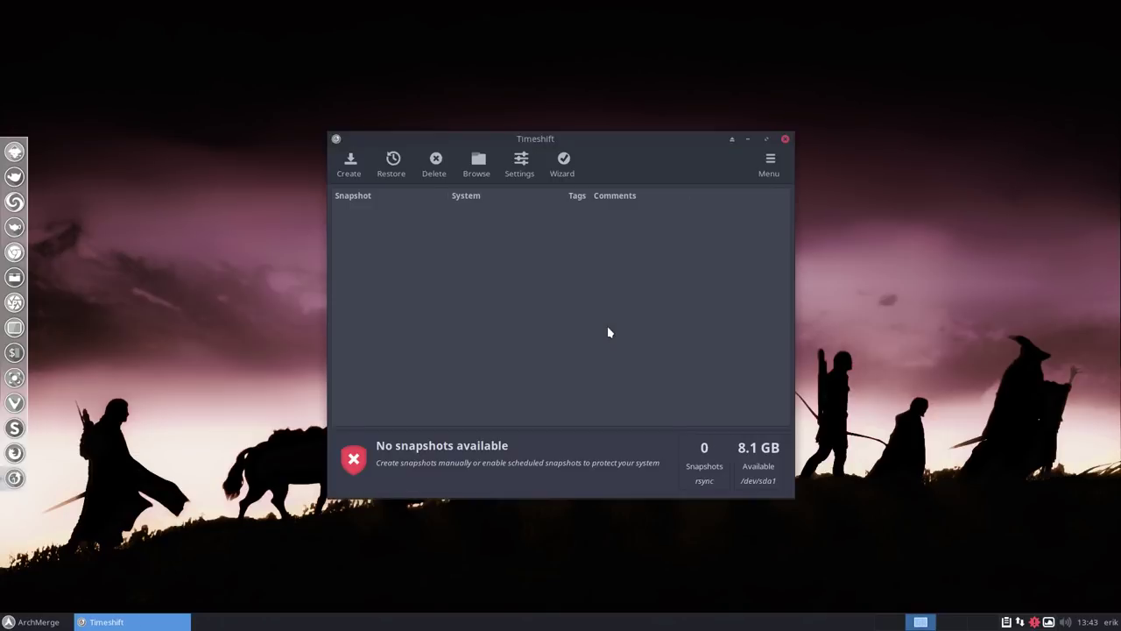
left_click(785, 140)
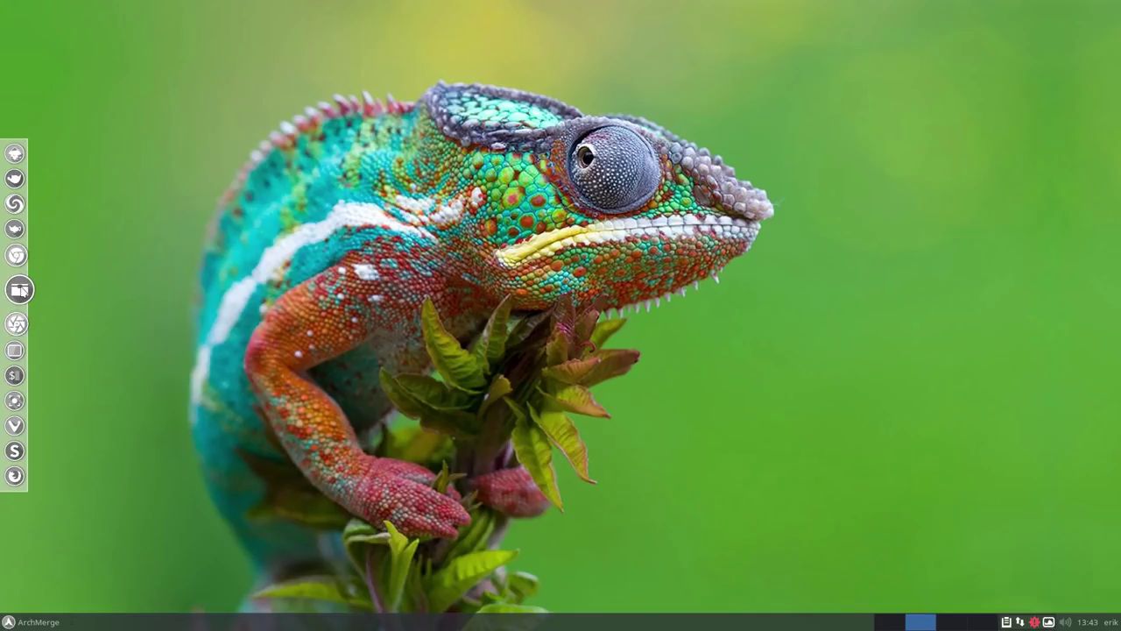
- Open and close the home folder in Thunar, then open the Whisker application menu
left_click(40, 291)
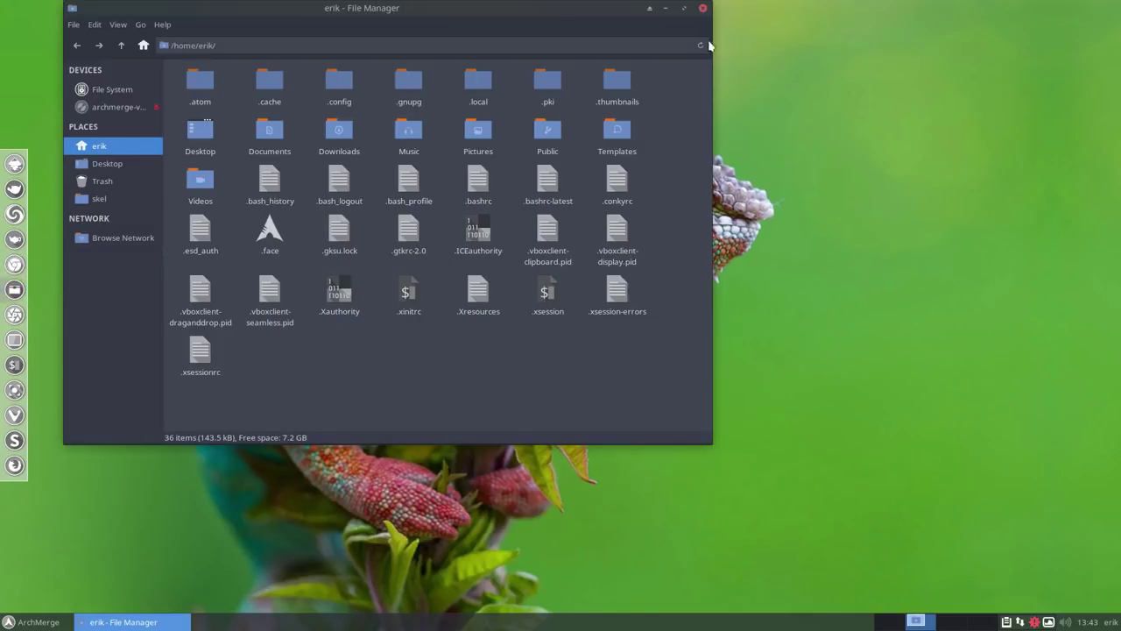
left_click(702, 8)
left_click(40, 622)
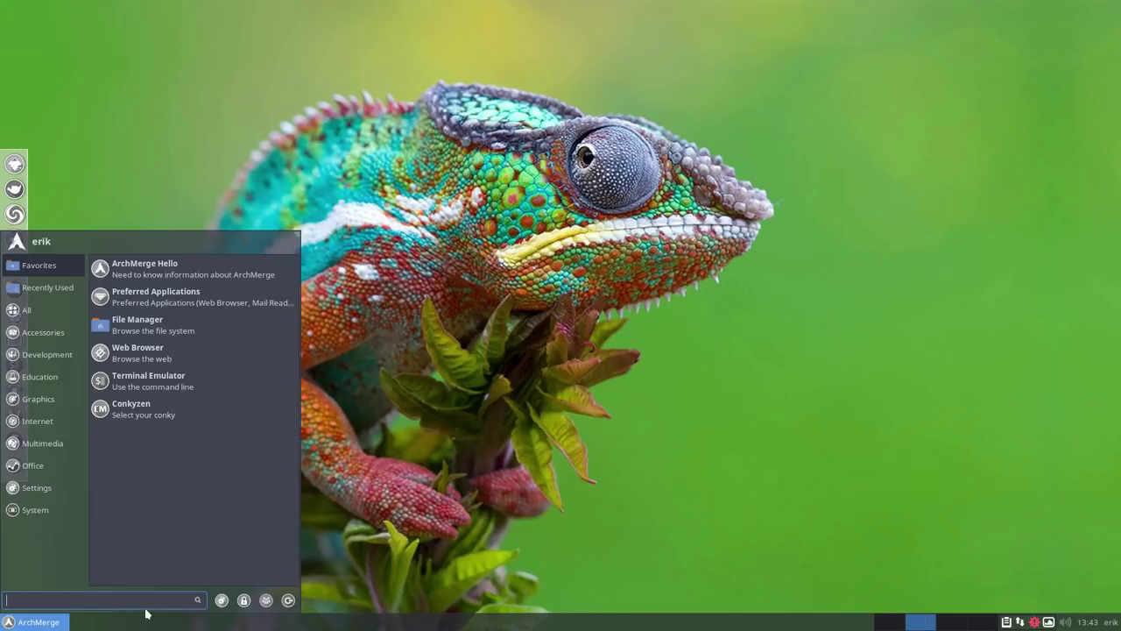
- Log out of Xfce and, in Openbox, check the Variety wallpaper changer's tray menu
left_click(289, 601)
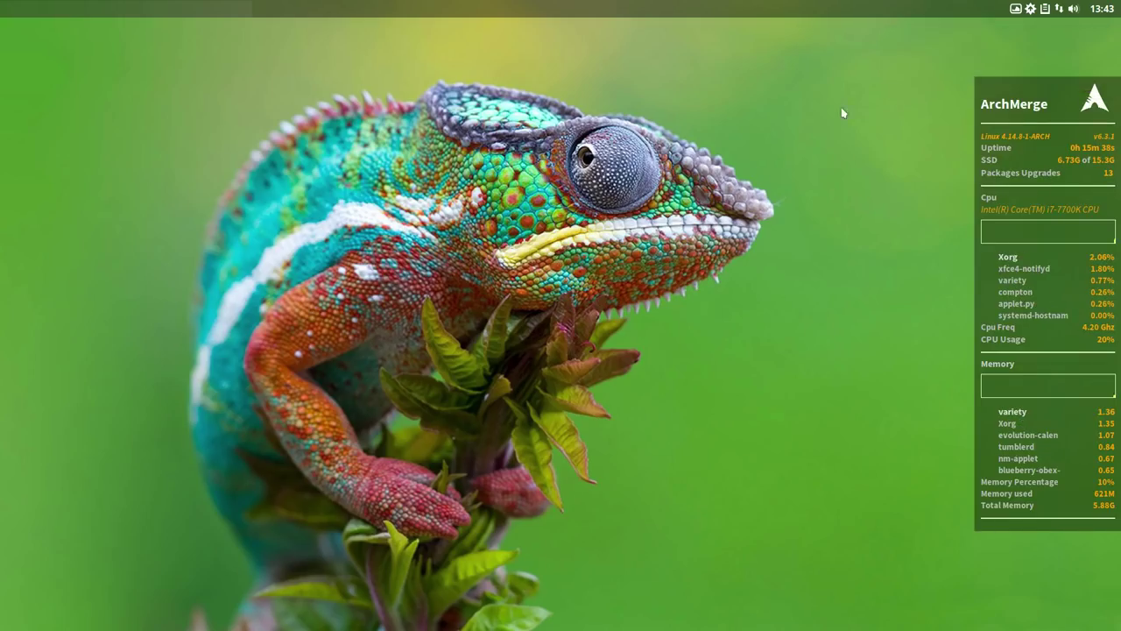
left_click(1016, 8)
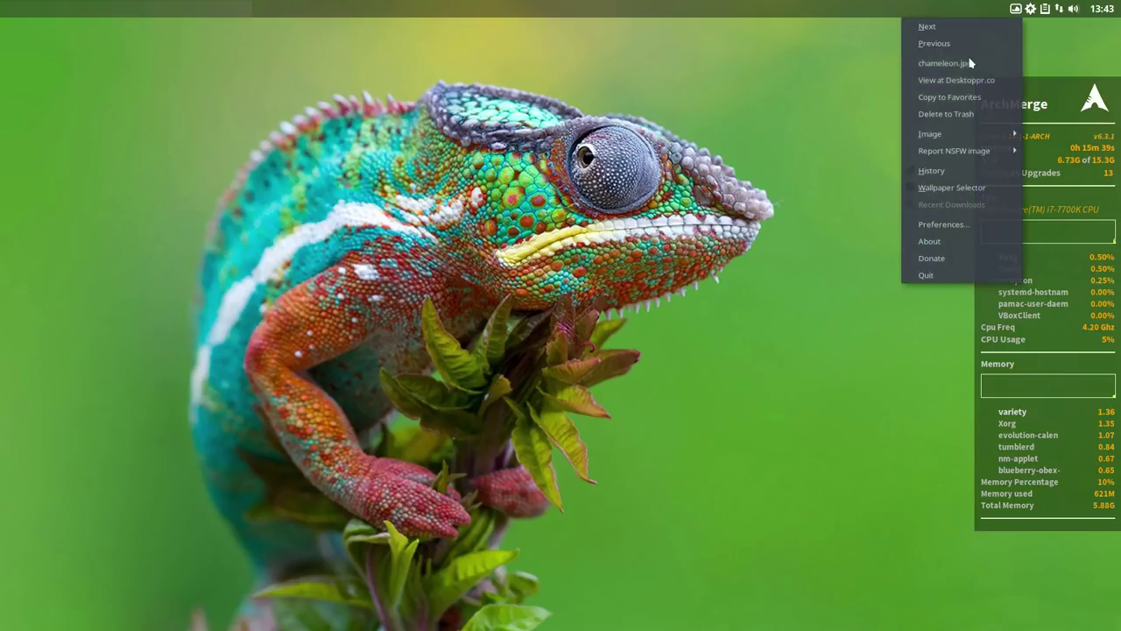
left_click(830, 294)
- Exit Openbox from the desktop menu and log out to the login screen
right_click(246, 458)
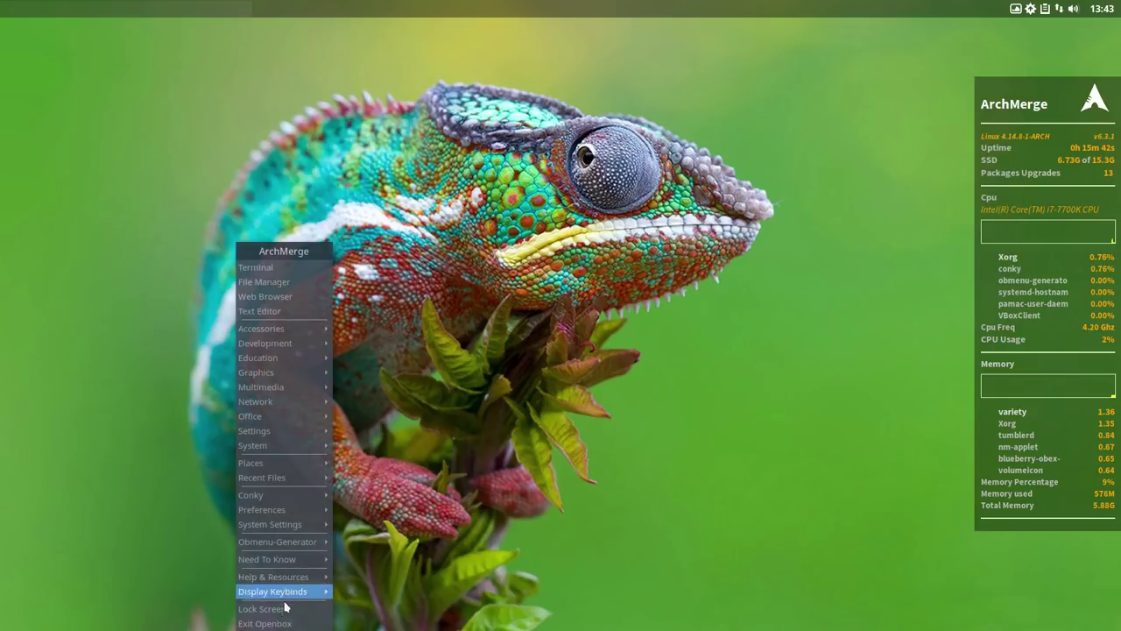
left_click(278, 619)
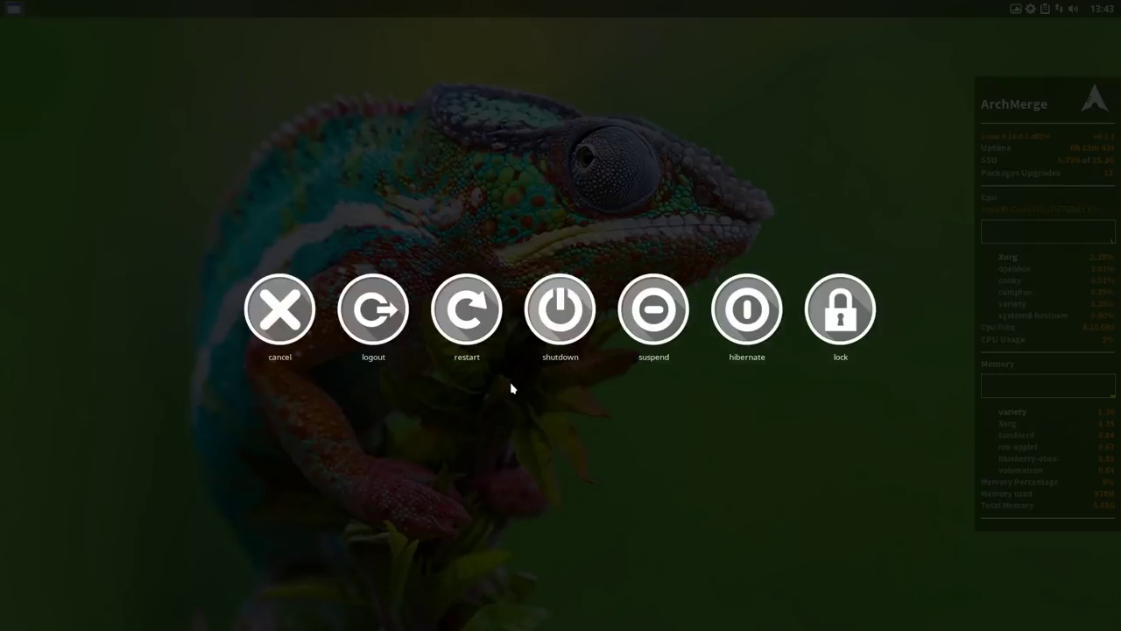
left_click(397, 314)
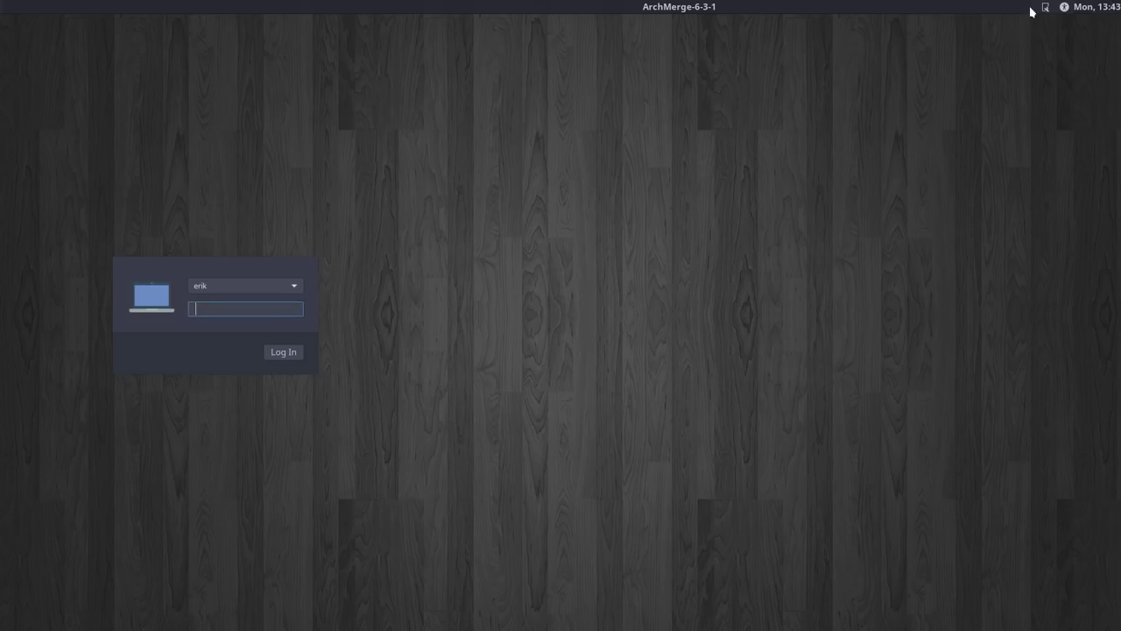
left_click(1045, 7)
left_click(1031, 62)
key("Return")
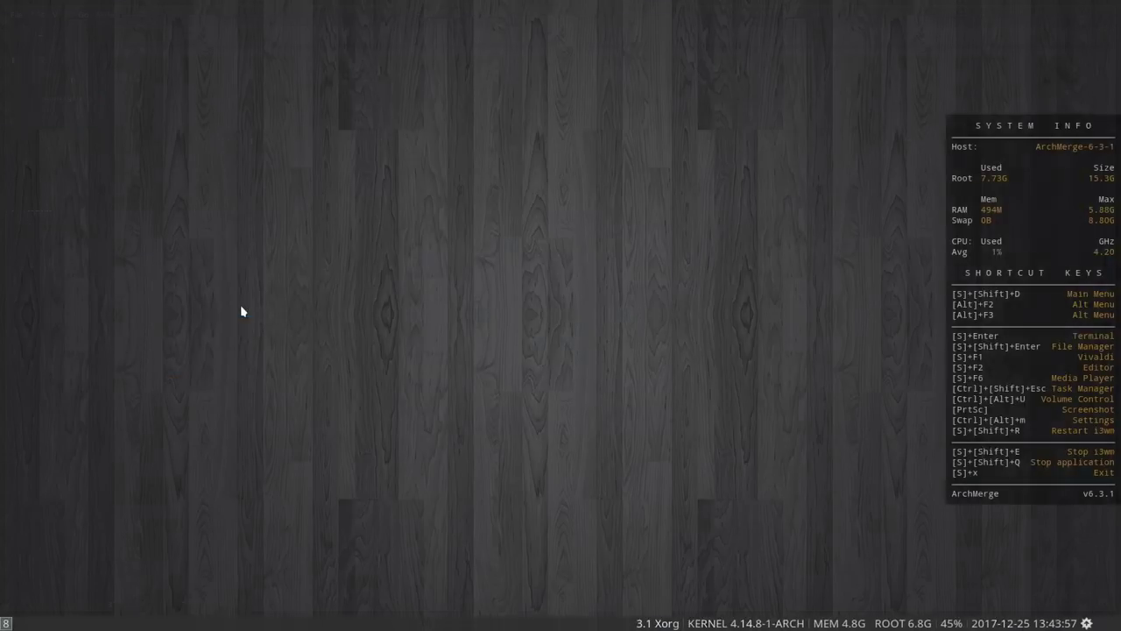
key("super+shift+Return")
key("super+F1")
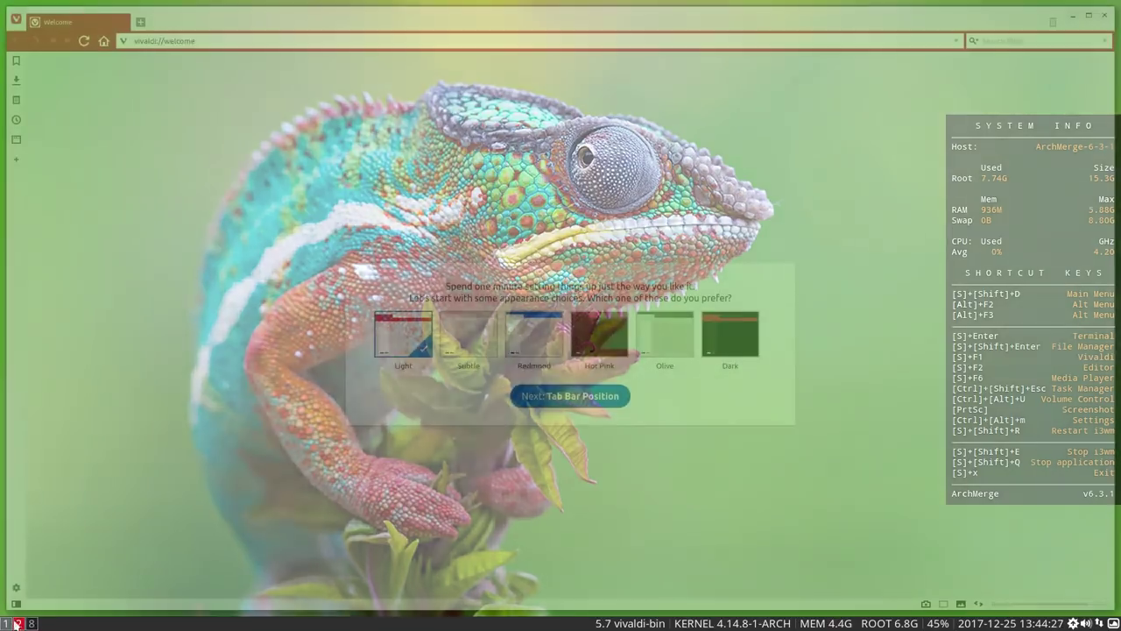
key("super+Pause")
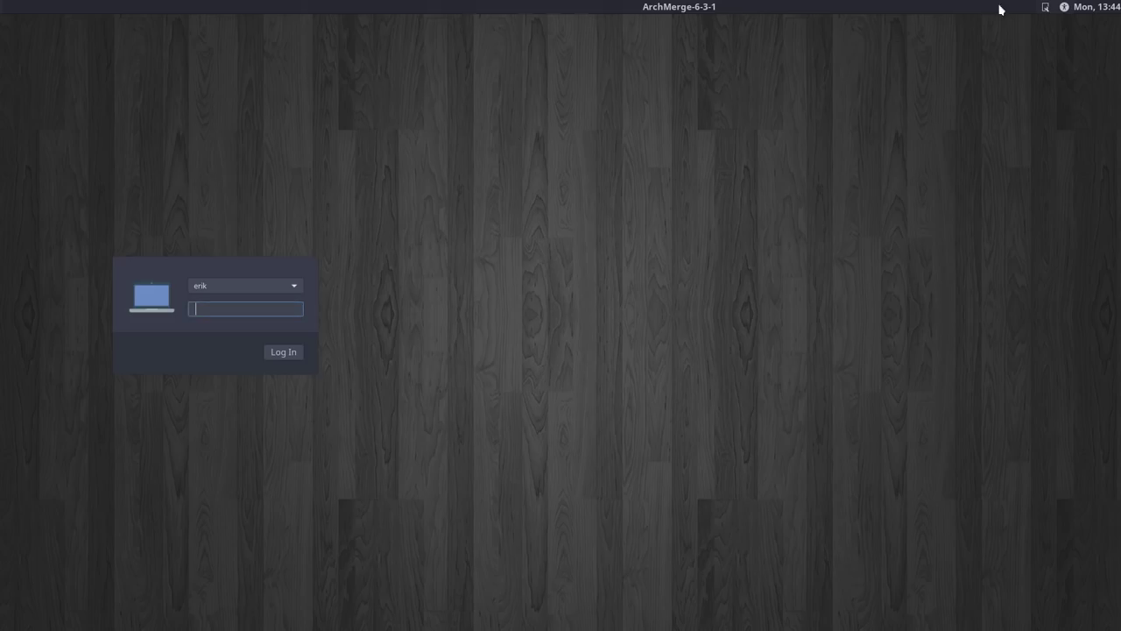
- Log into the Openbox session with the account password, then bring up logout options with Super+X
left_click(1045, 7)
left_click(1042, 24)
type("***")
key("Return")
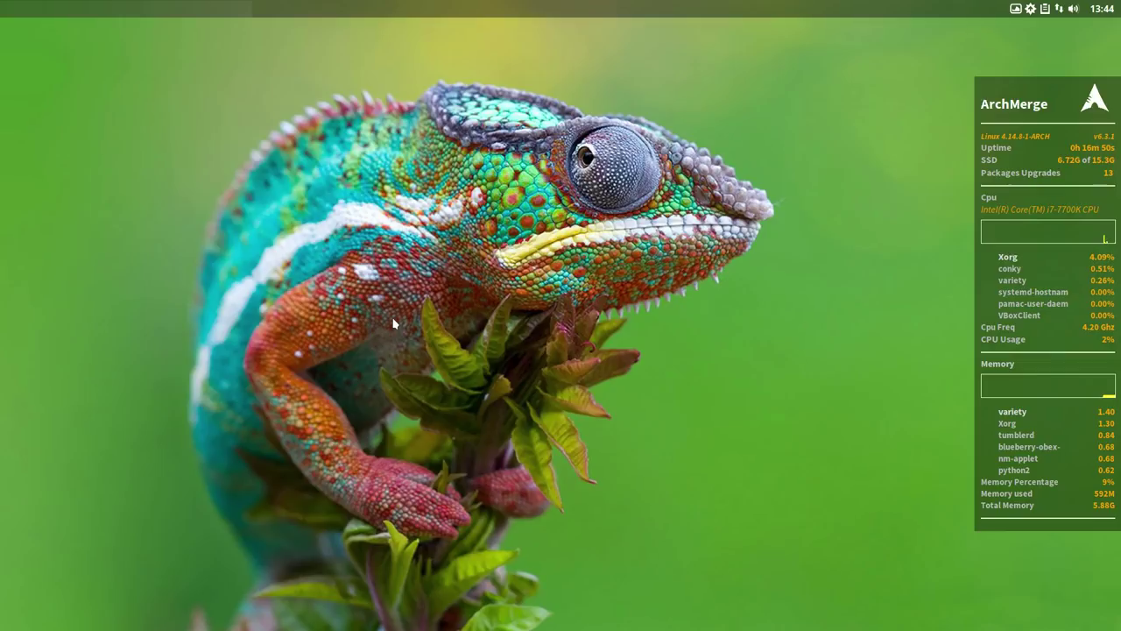
key("super+x")
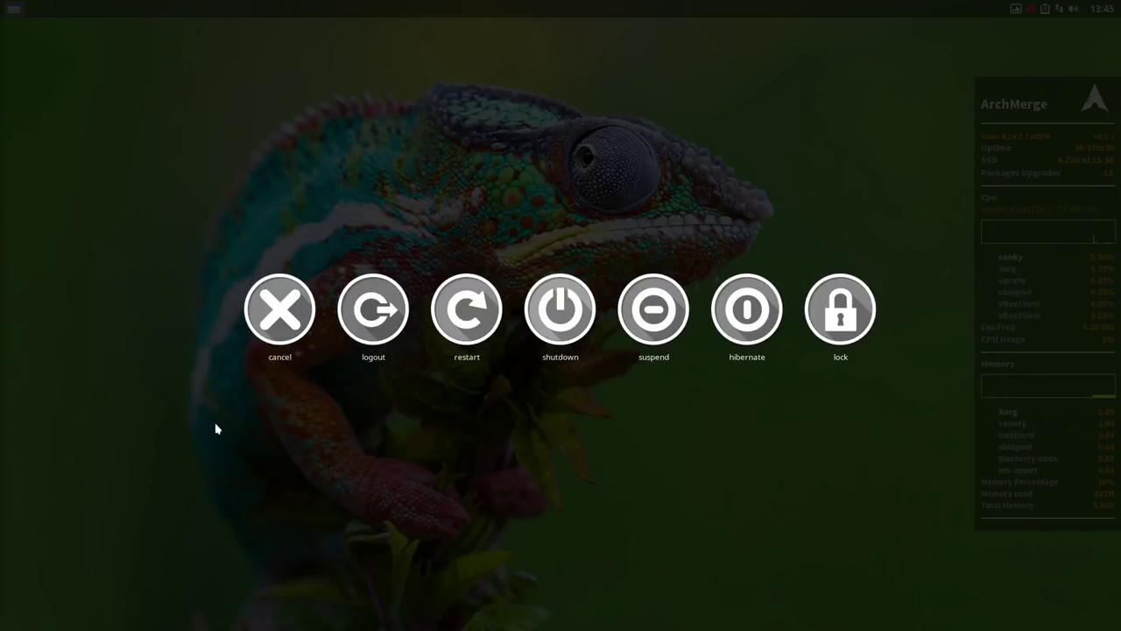
- Cancel the logout, scroll the desktop through workspaces, and launch Termite from the Plank dock
left_click(268, 313)
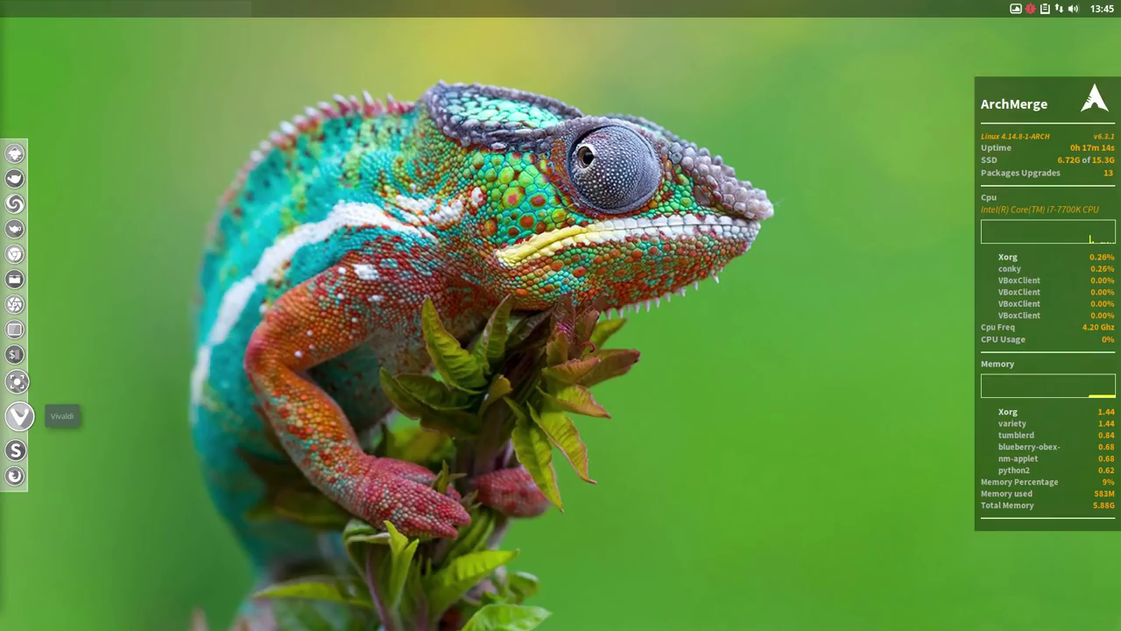
scroll(443, 384, "down", 1)
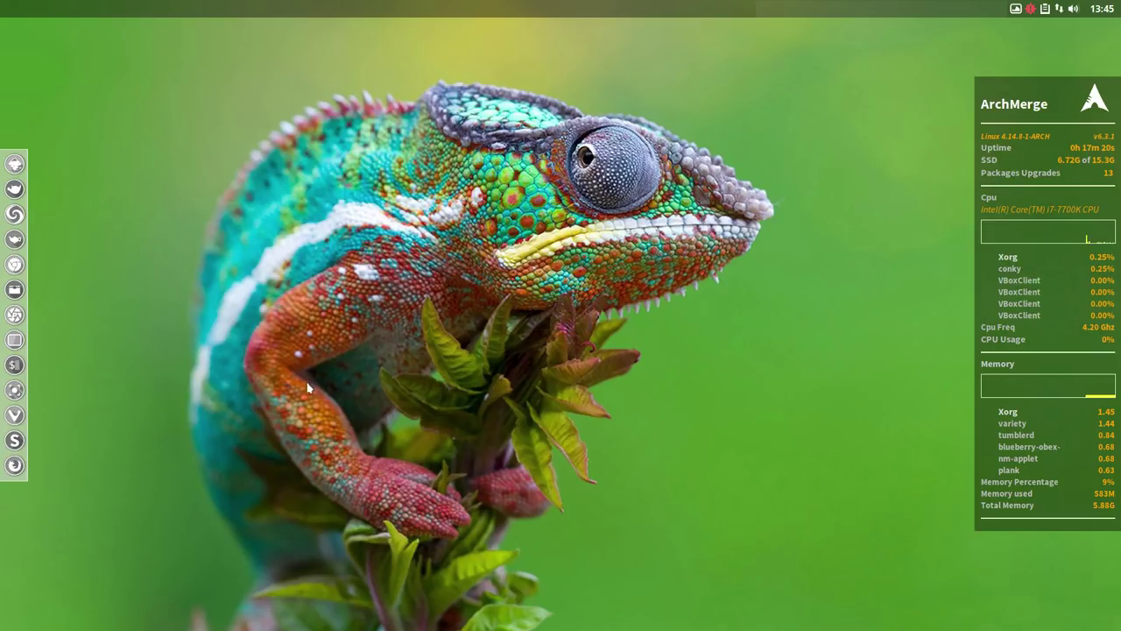
scroll(287, 421, "down", 1)
scroll(277, 442, "down", 2)
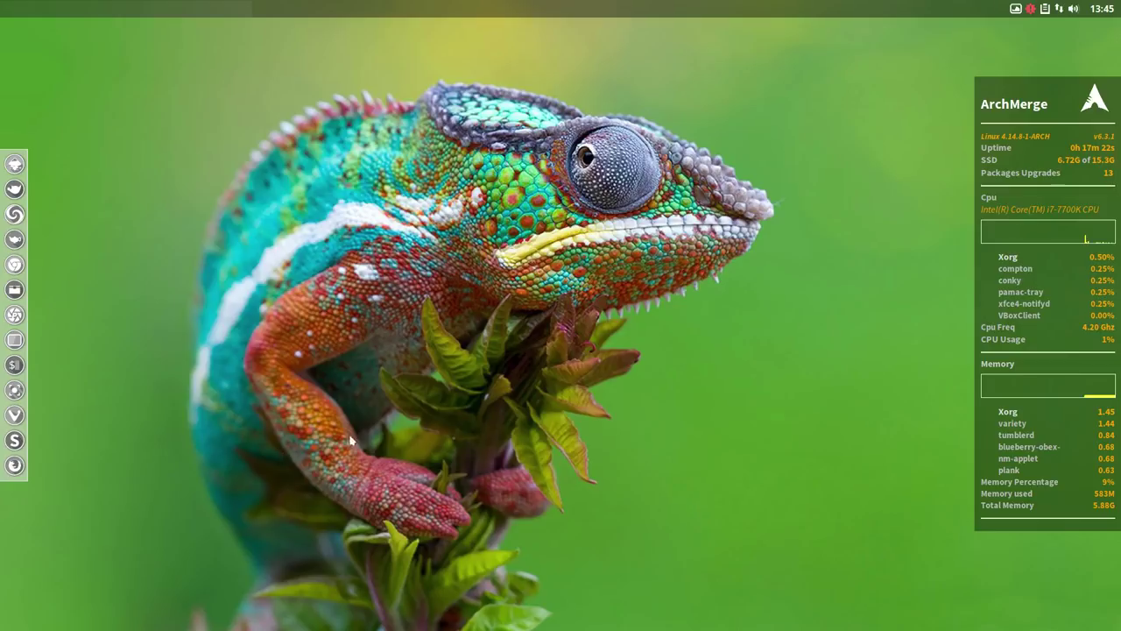
scroll(771, 385, "down", 1)
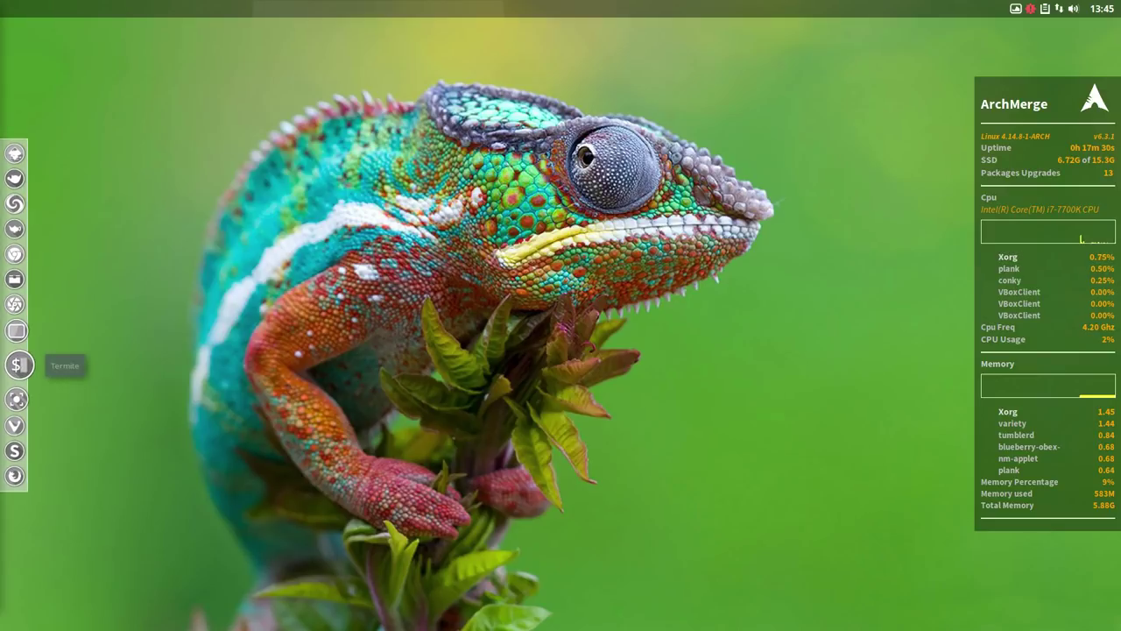
left_click(17, 364)
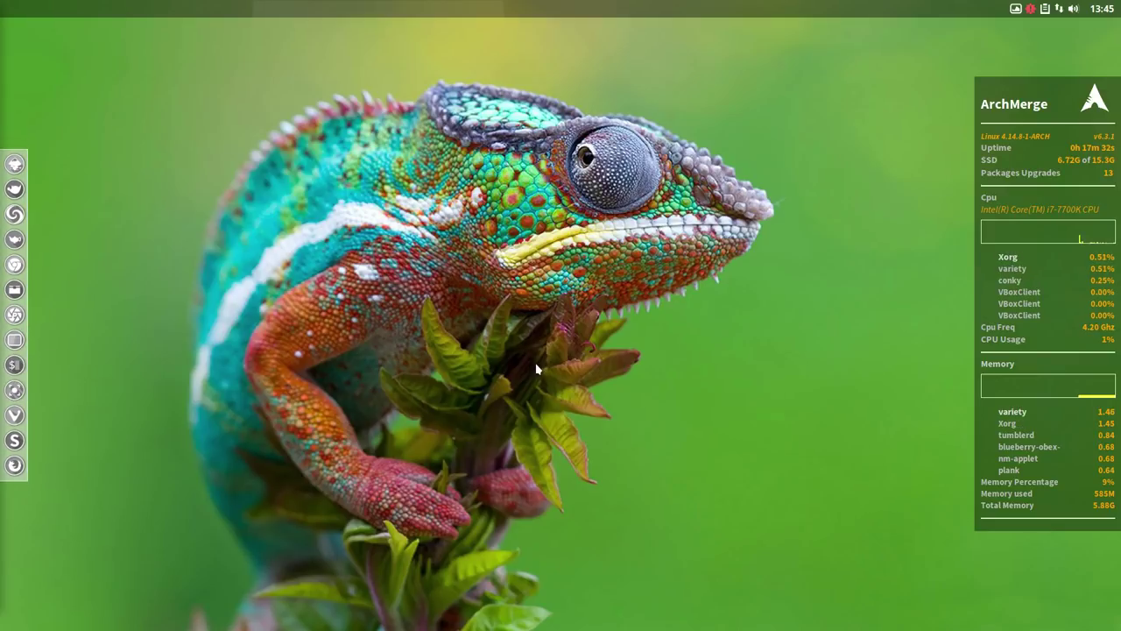